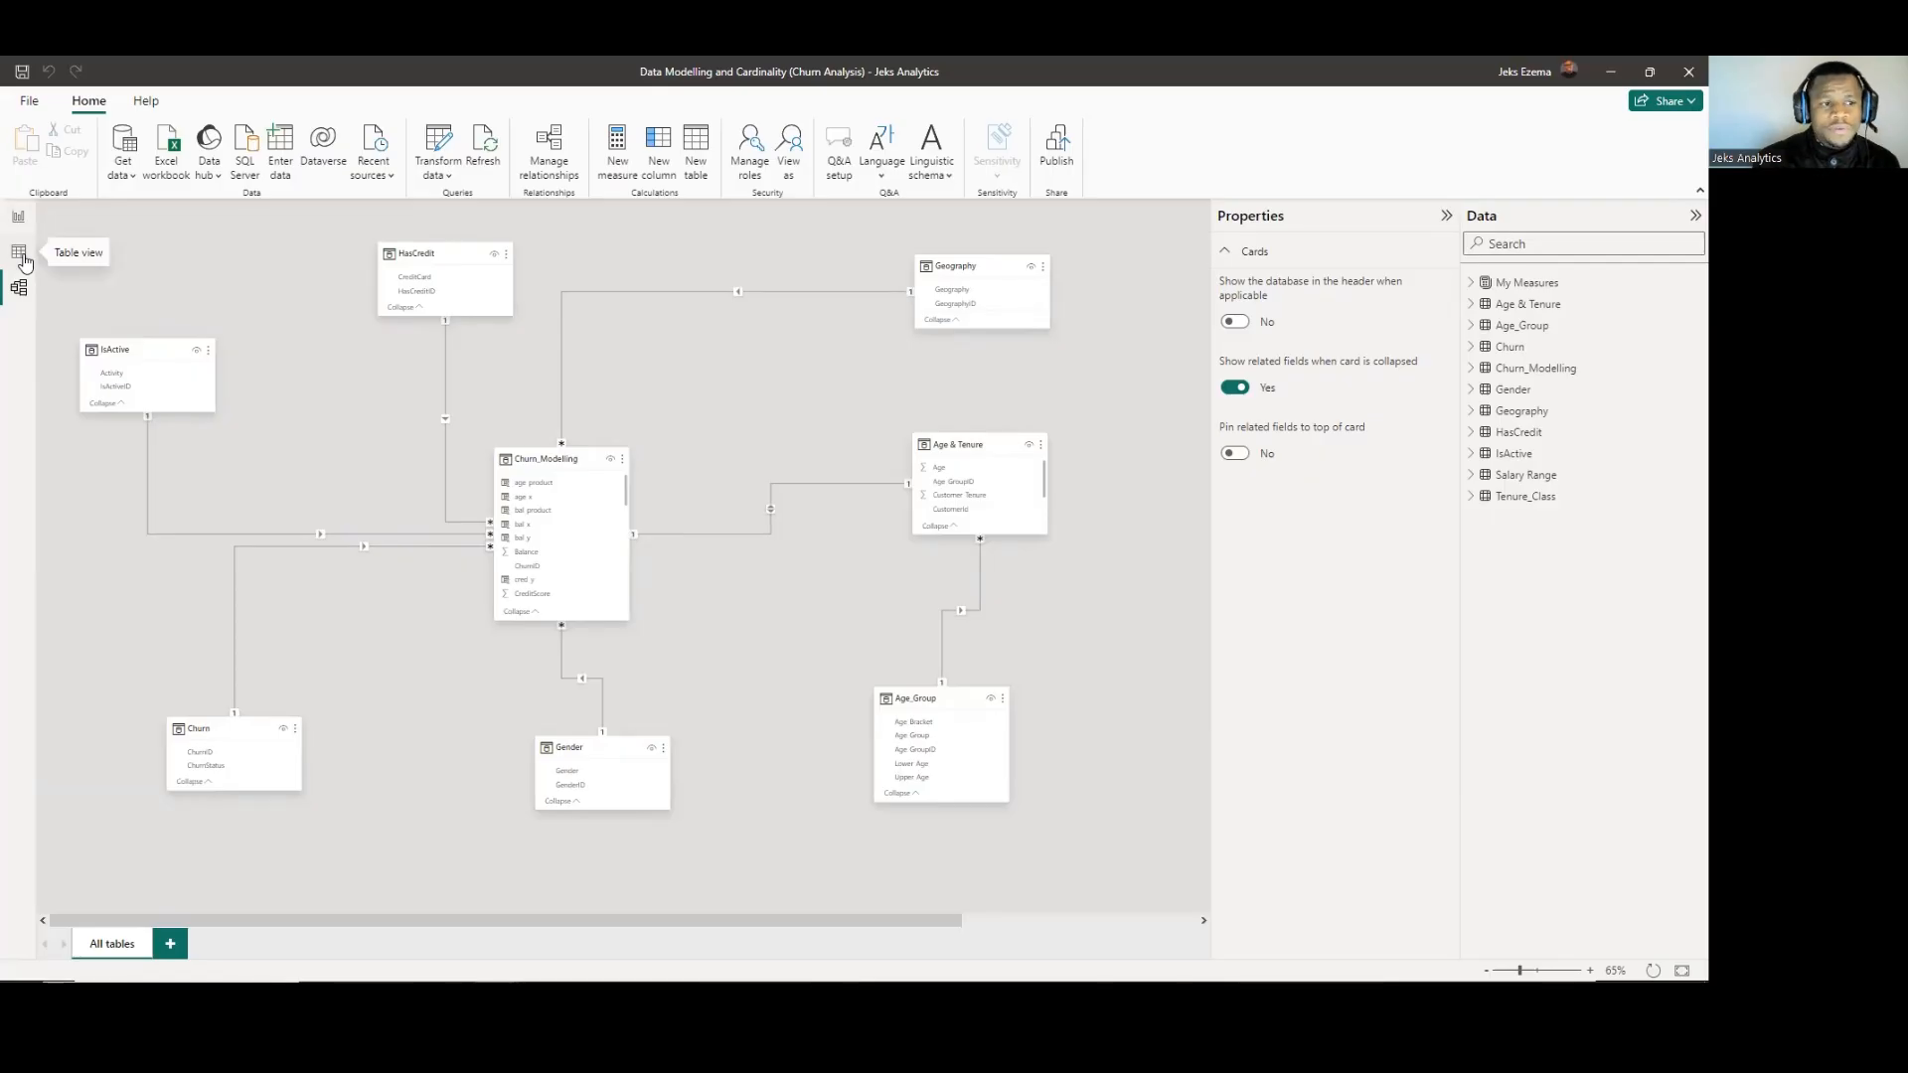
Look through the data of the Age & Tenure, Age_Group, Churn_Modelling and Gender tables.
left_click(19, 253)
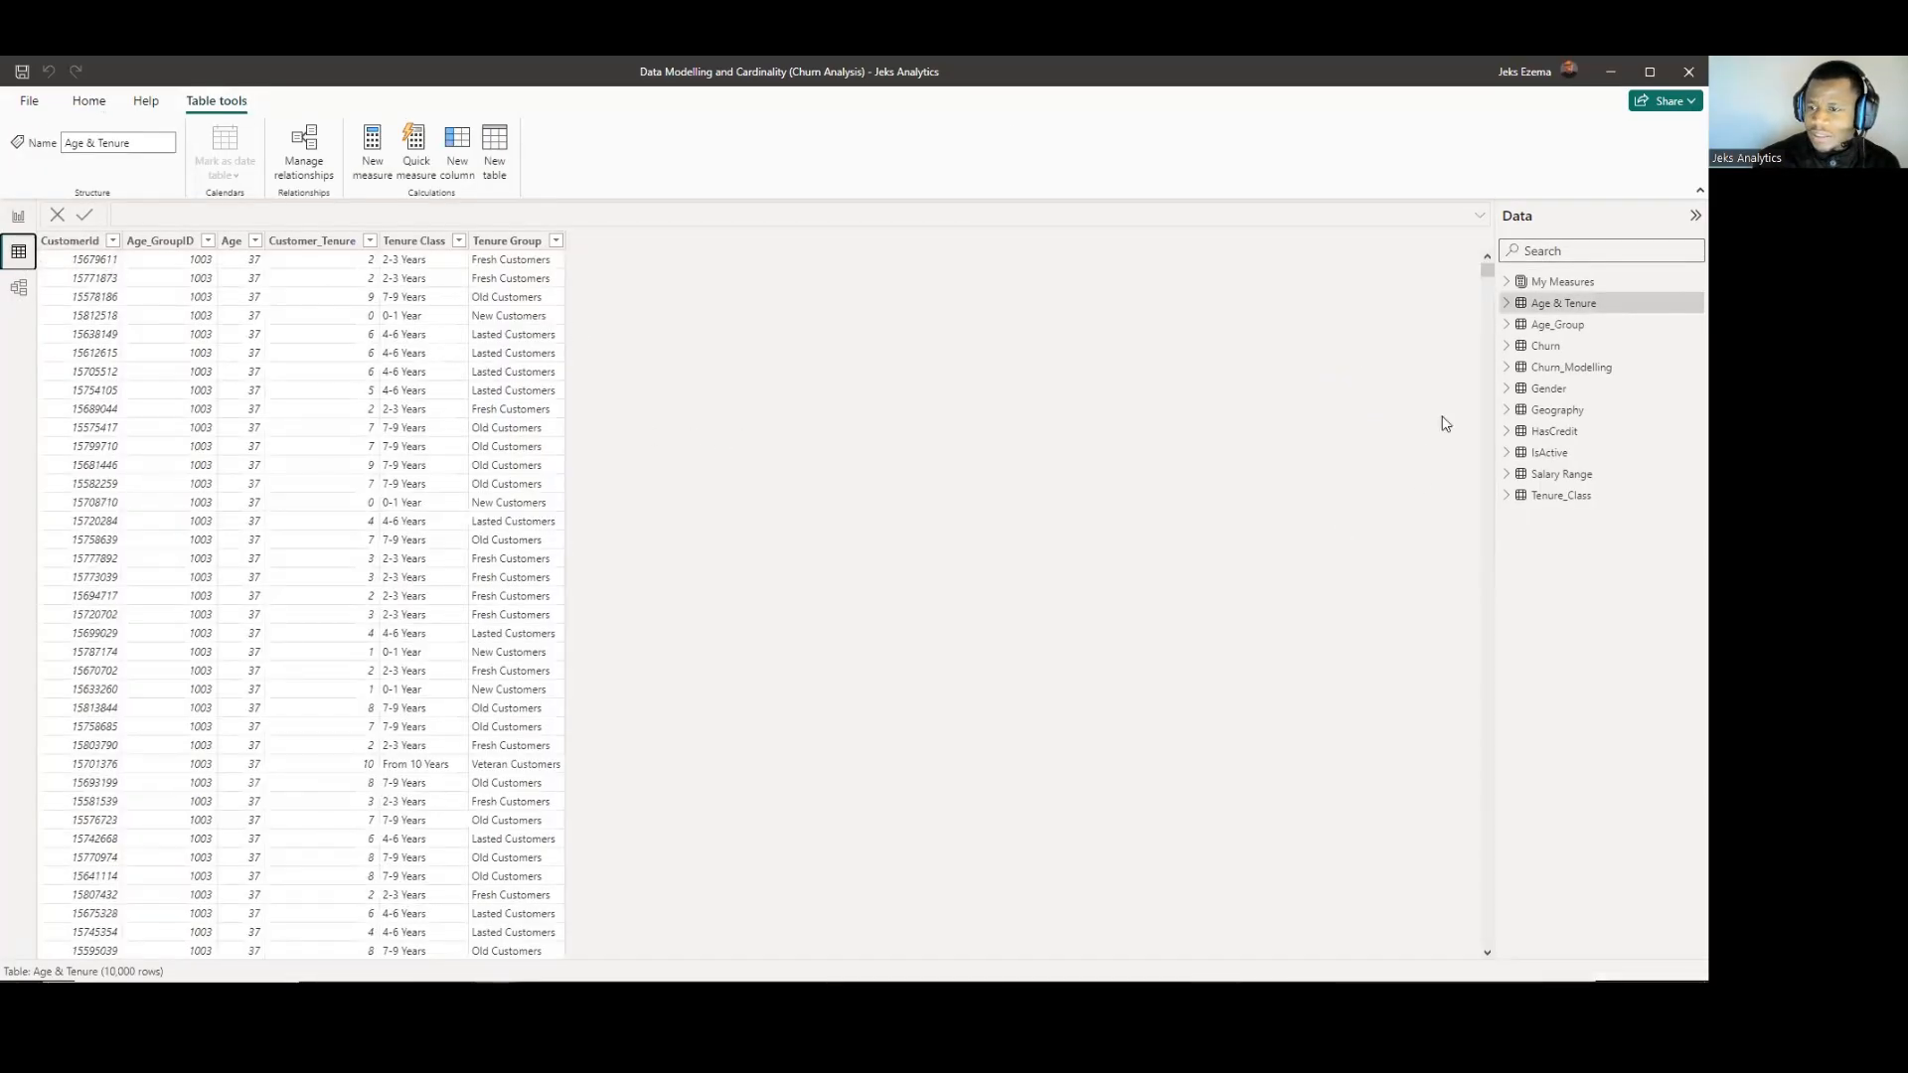
left_click(1547, 326)
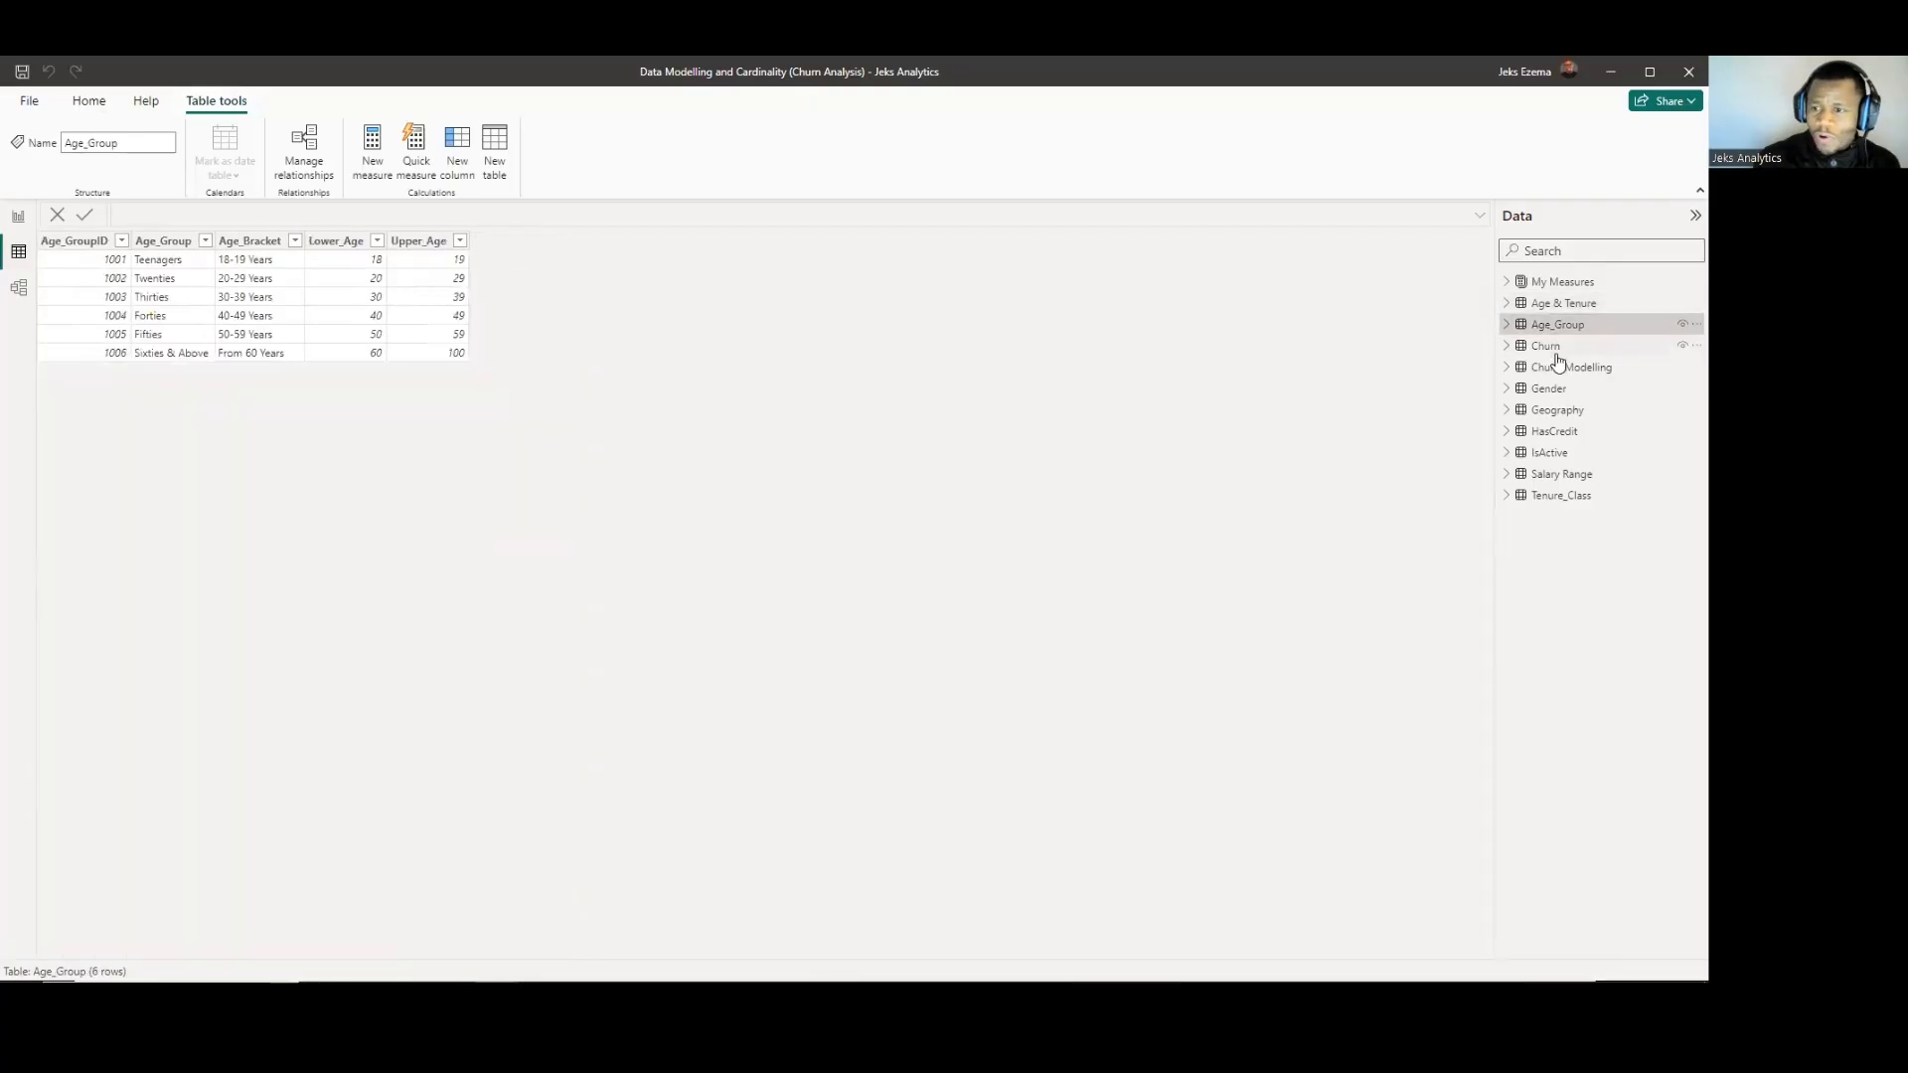
left_click(1548, 370)
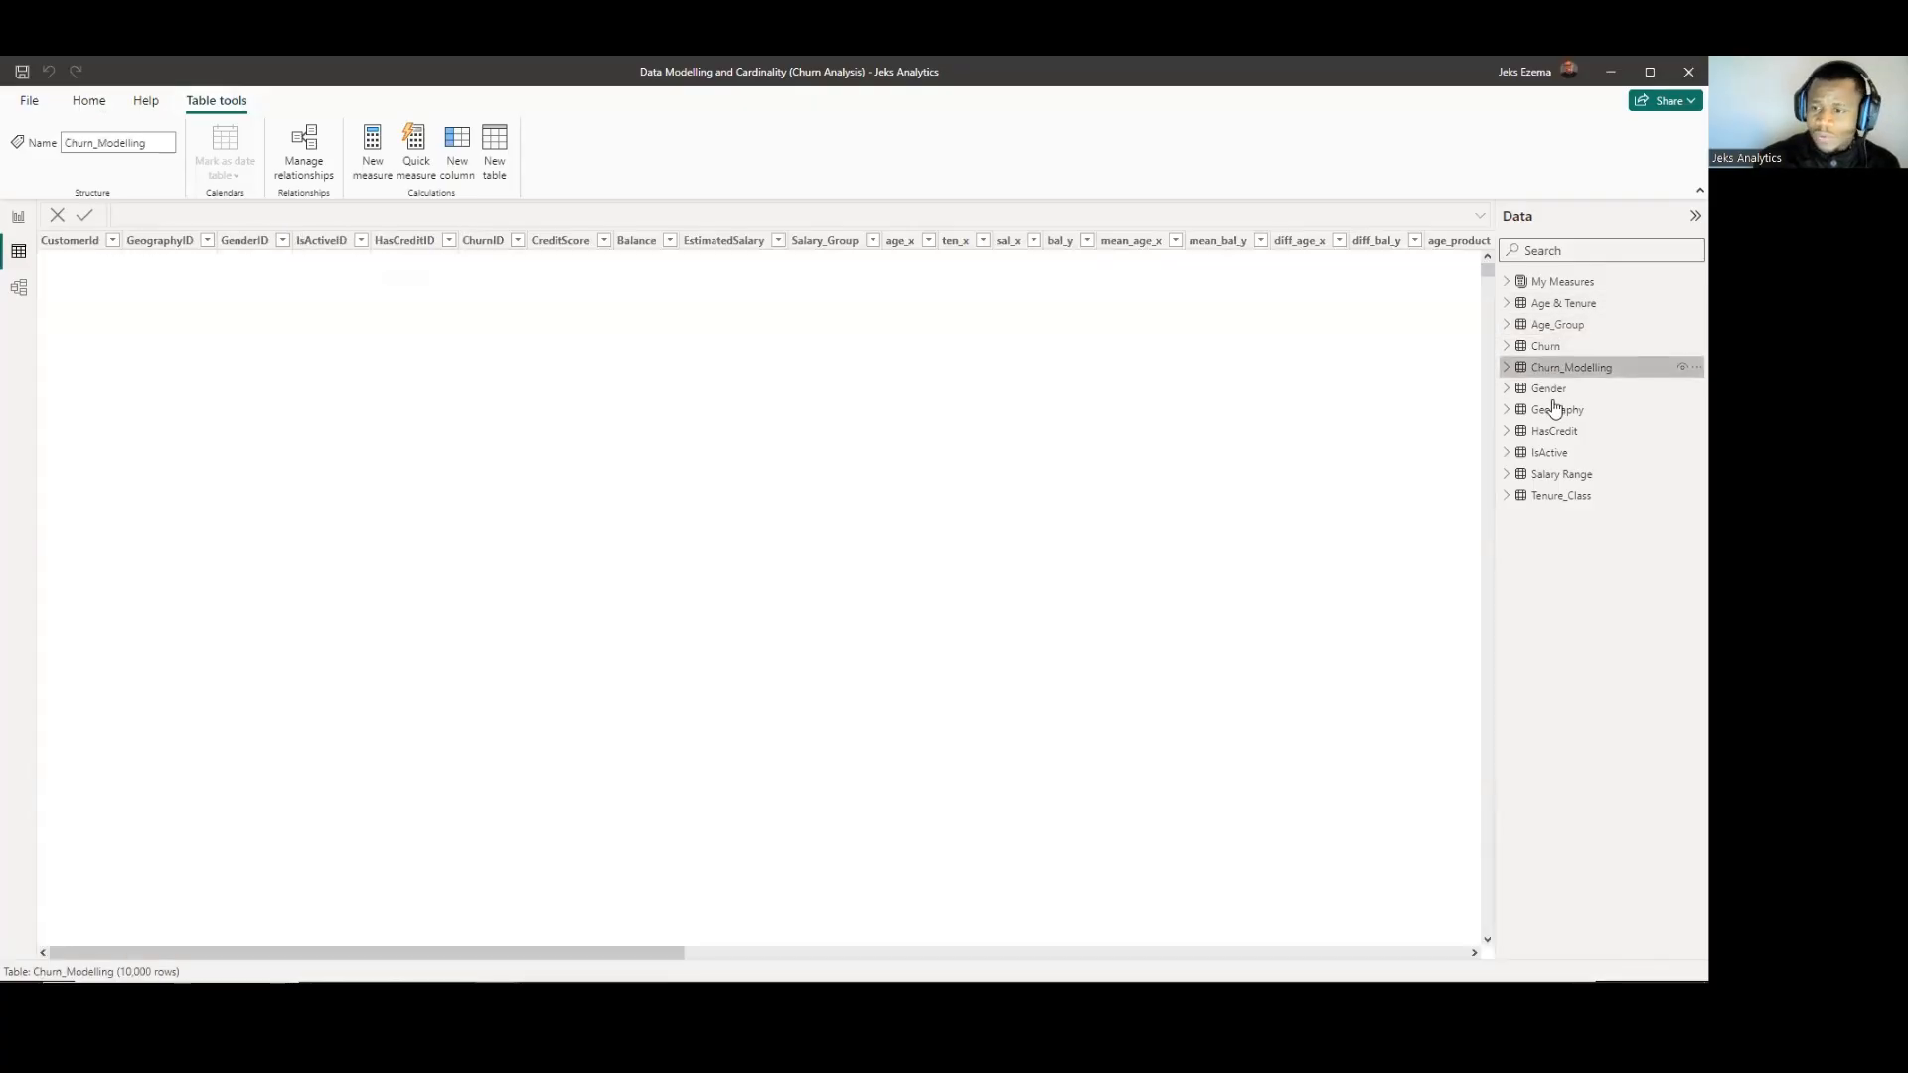
left_click(1548, 391)
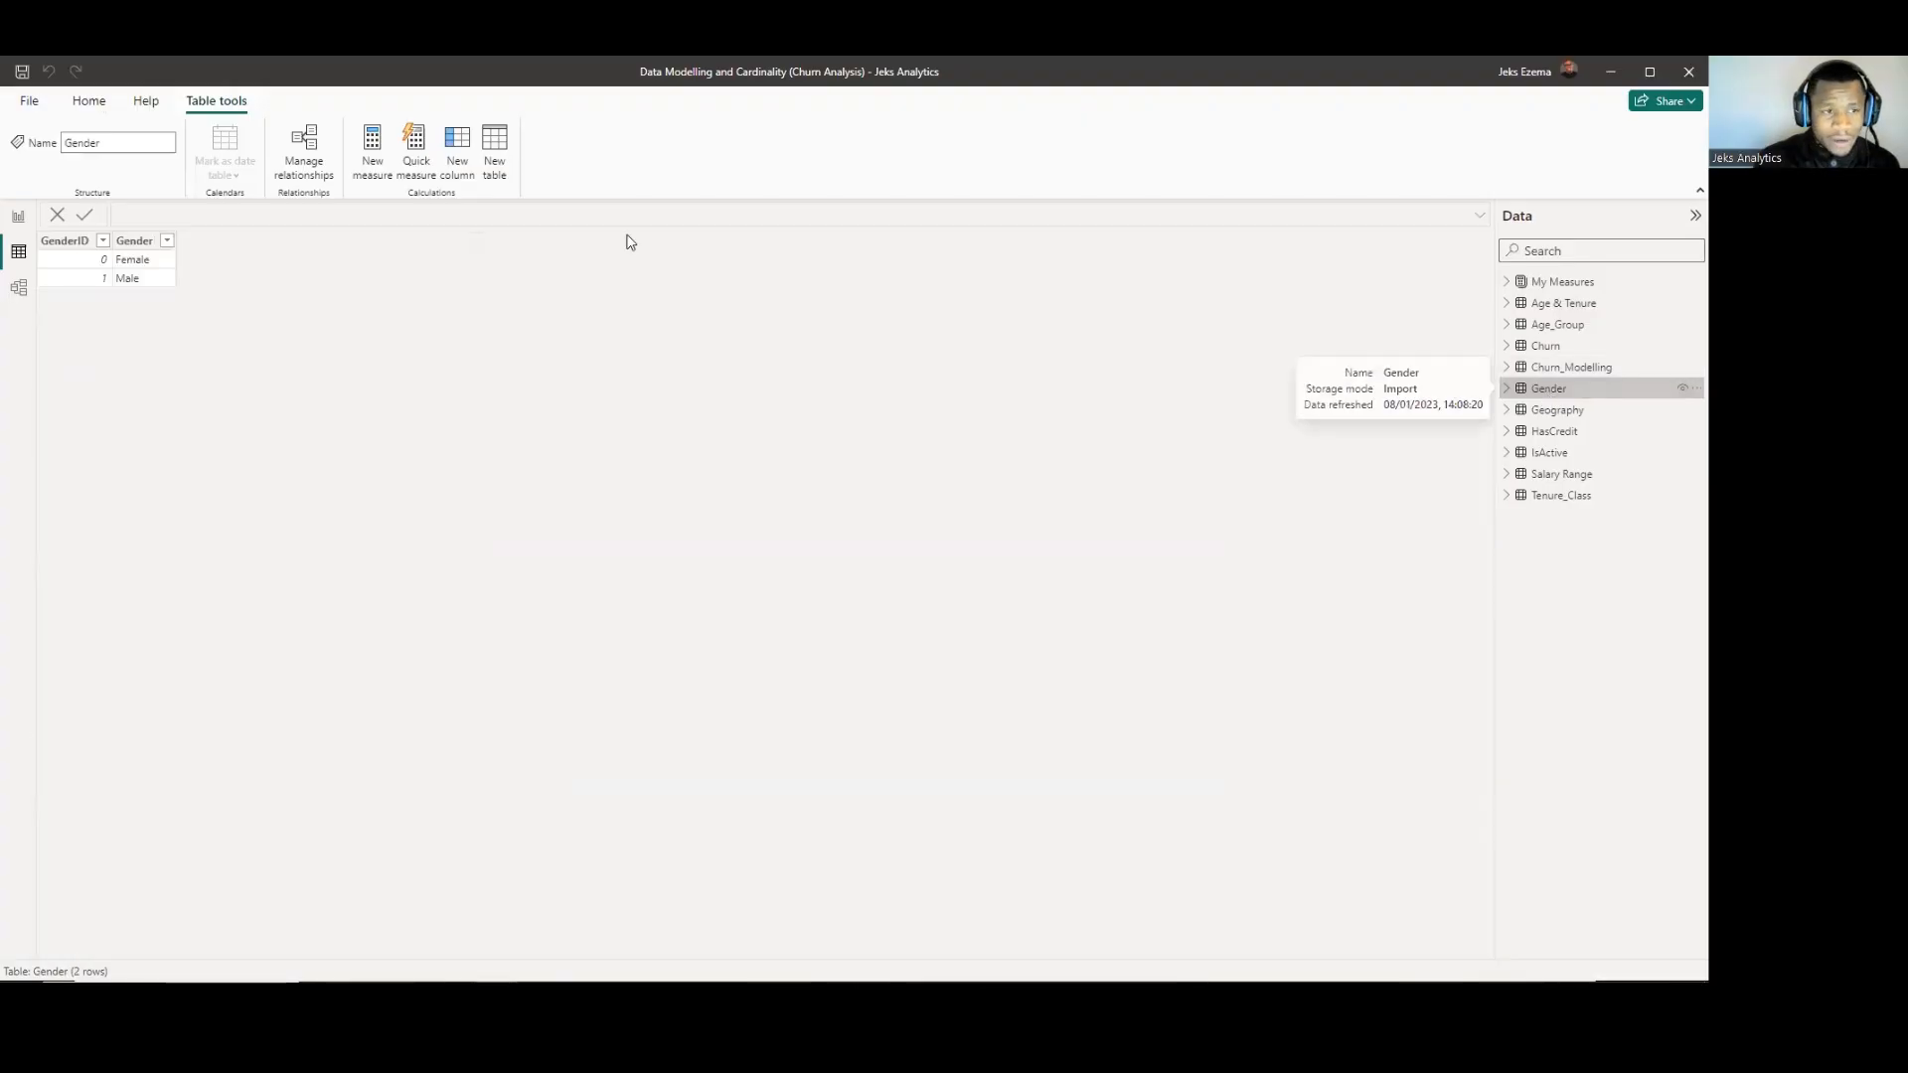
Check the relationship diagram and examine the Churn_Modelling table's data across its columns.
left_click(18, 287)
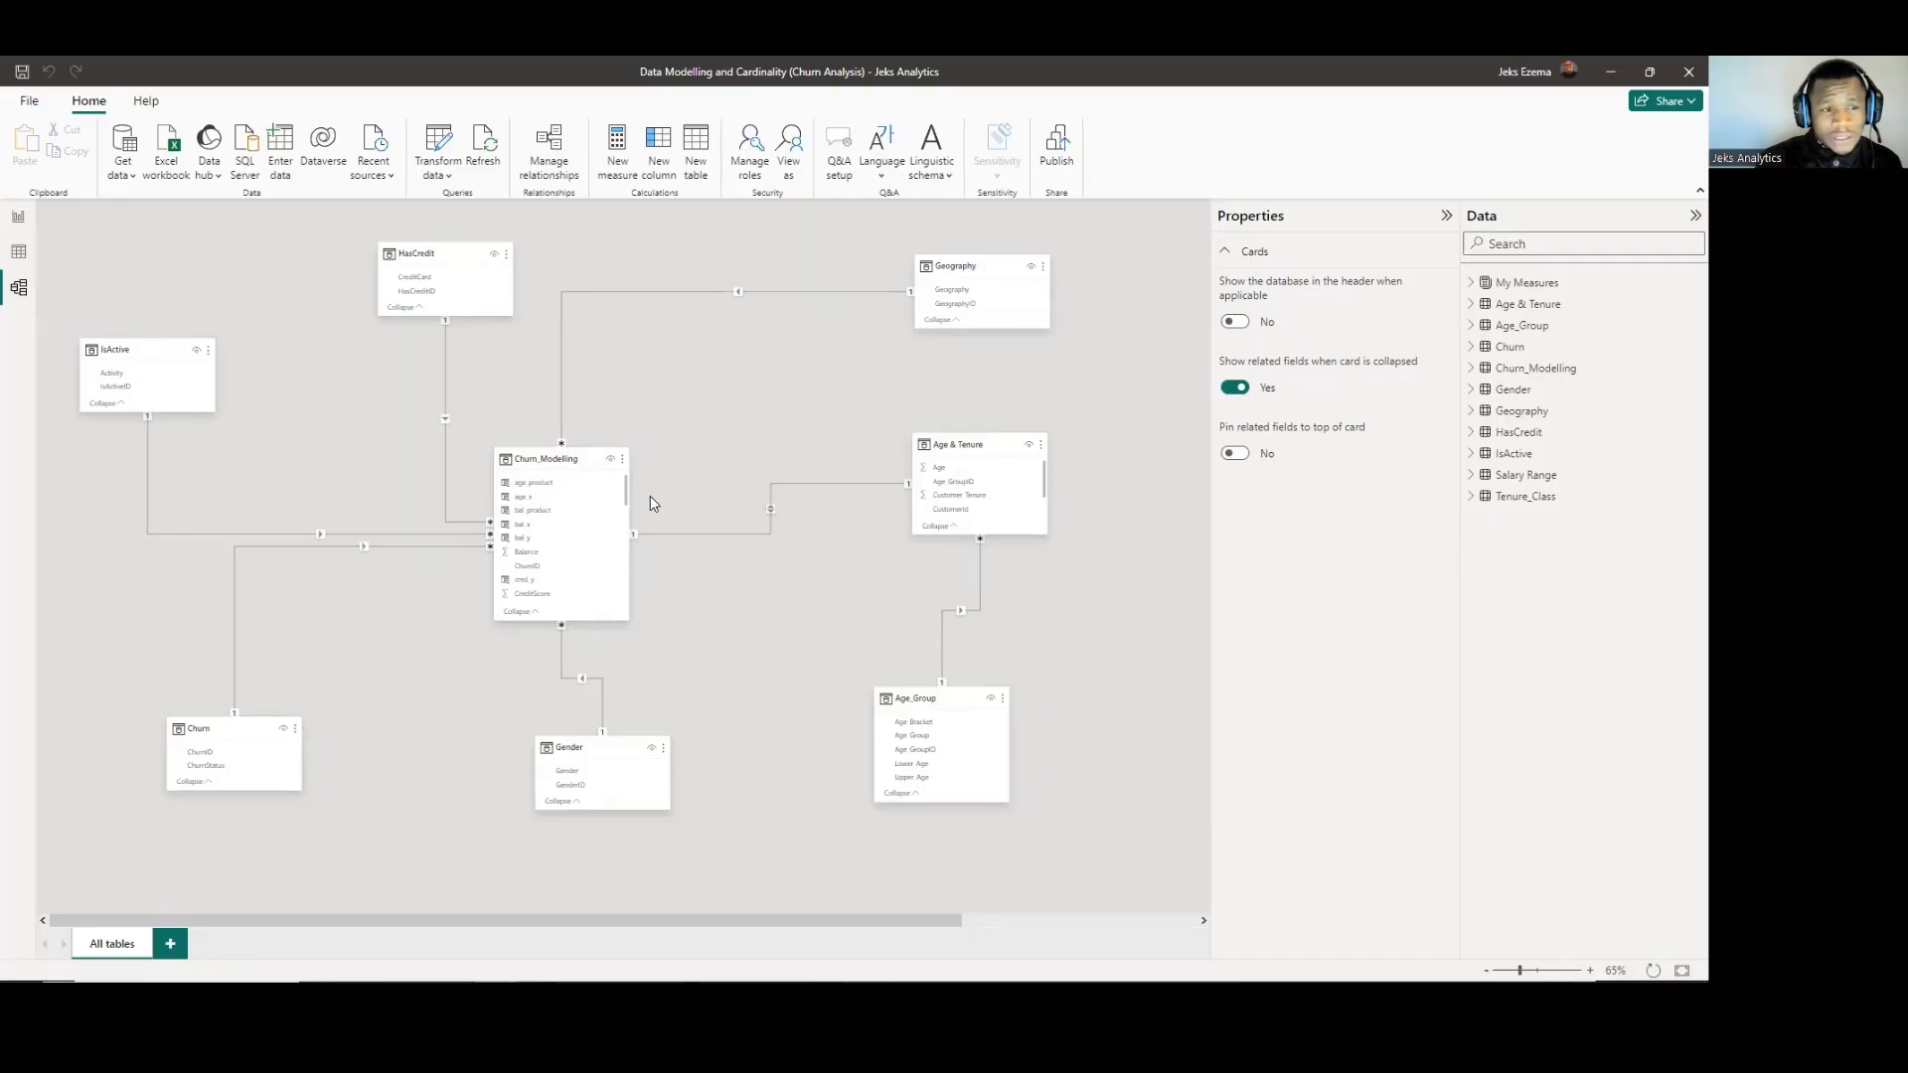
left_click(15, 256)
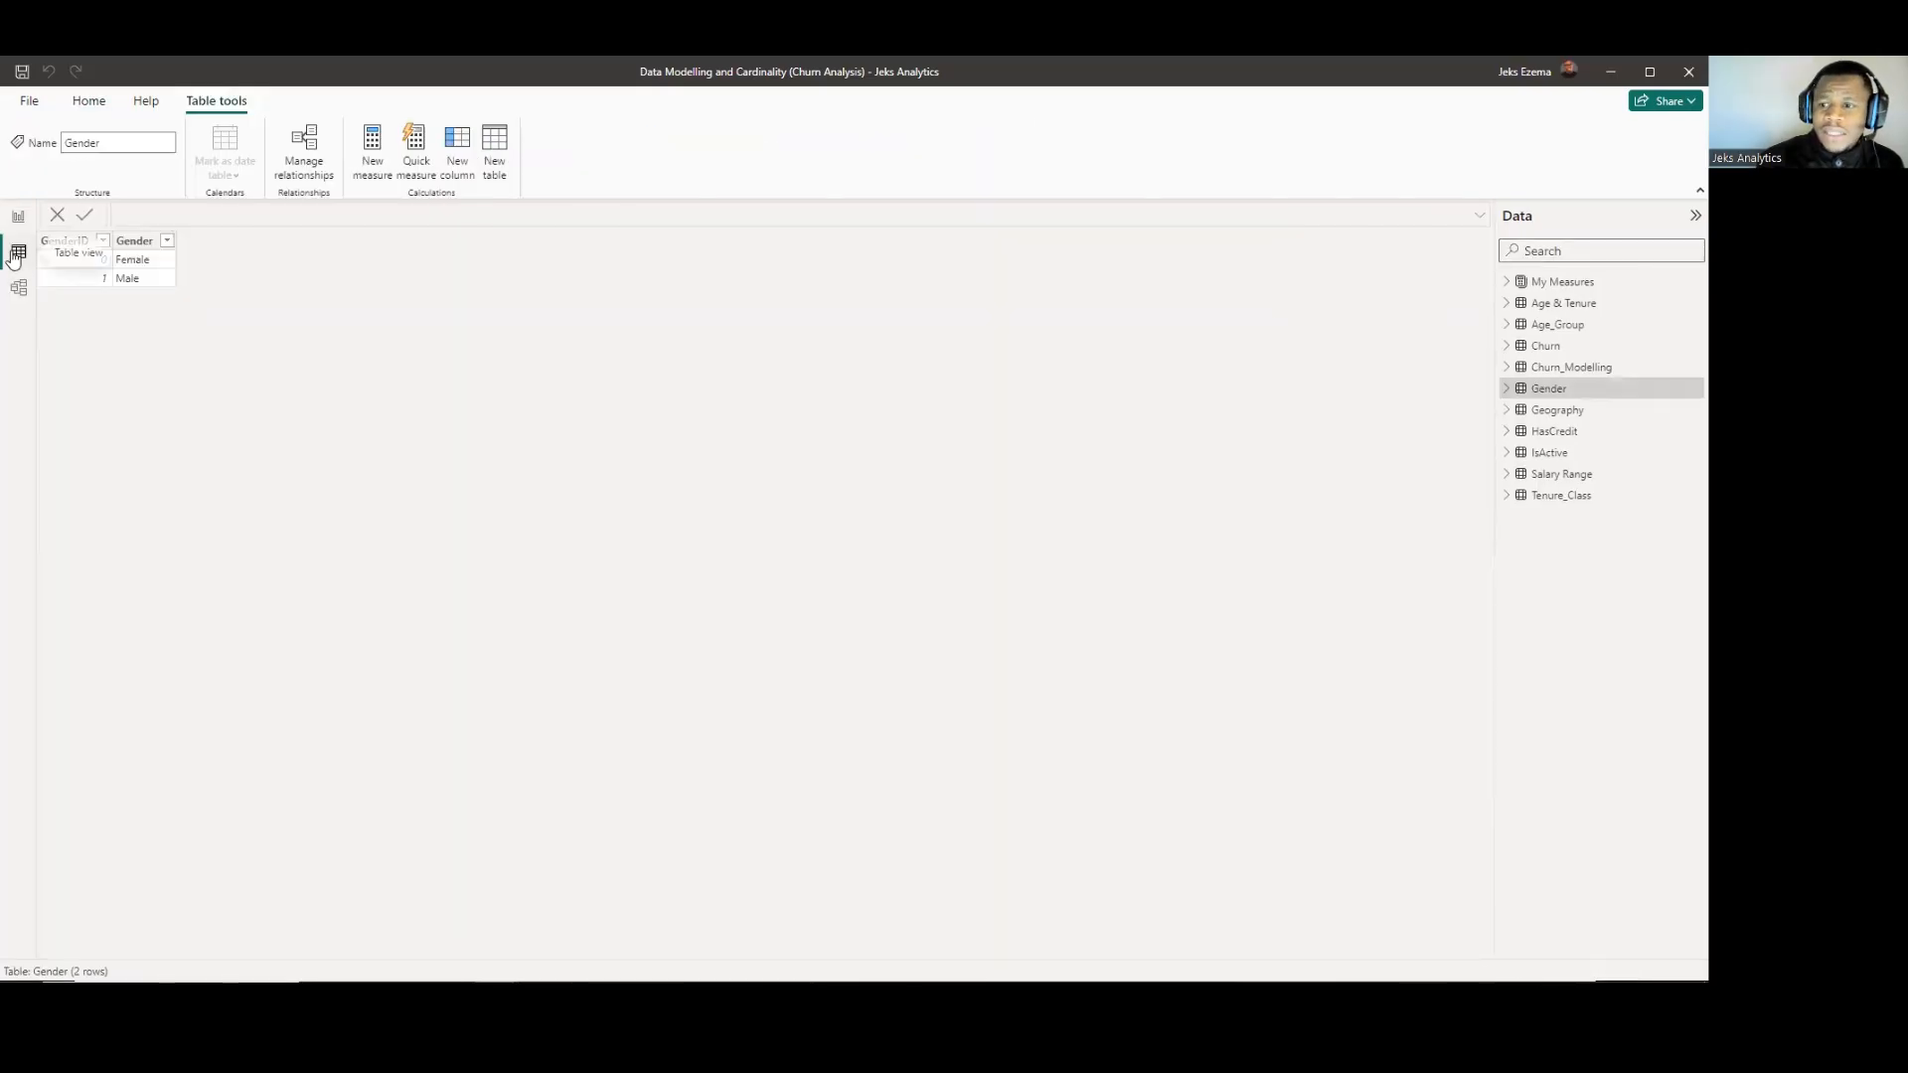
left_click(1567, 368)
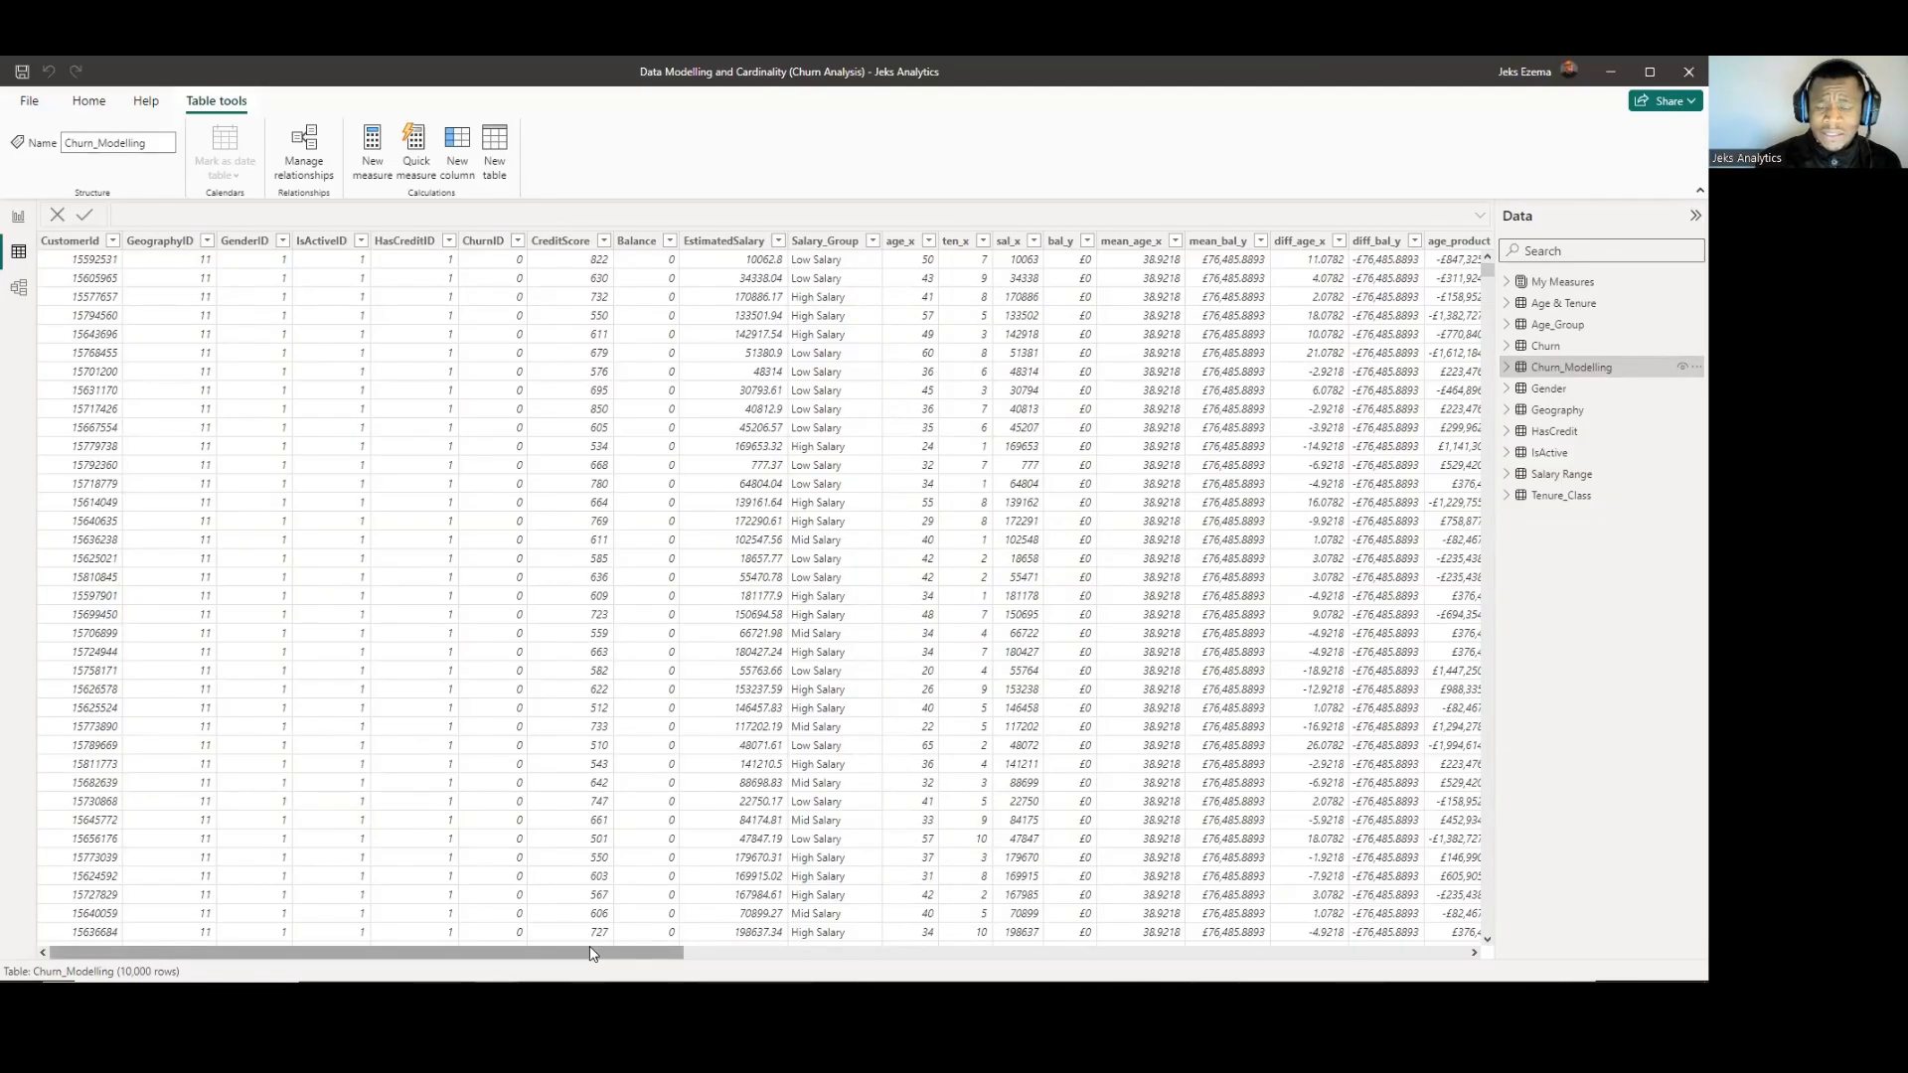
left_click_drag(599, 961, 812, 957)
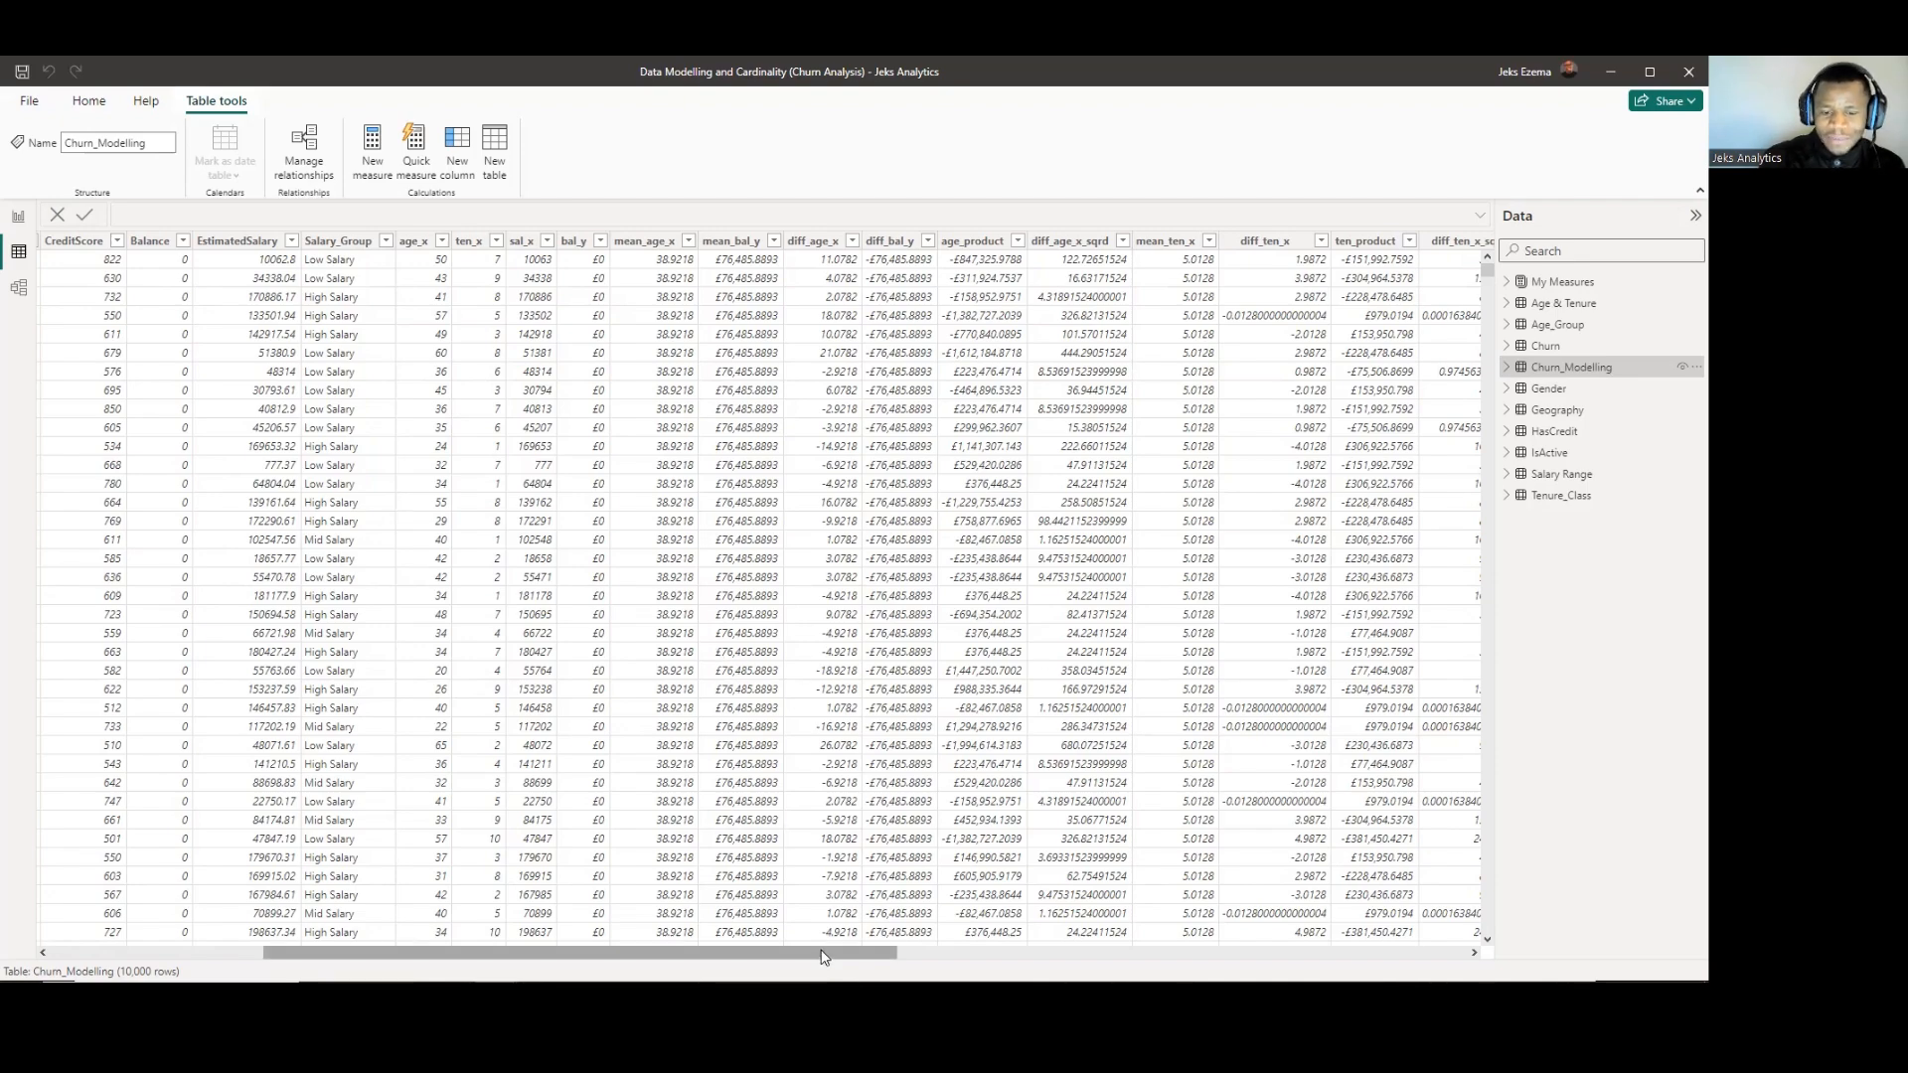
left_click_drag(848, 954, 1071, 969)
left_click_drag(1242, 959, 563, 951)
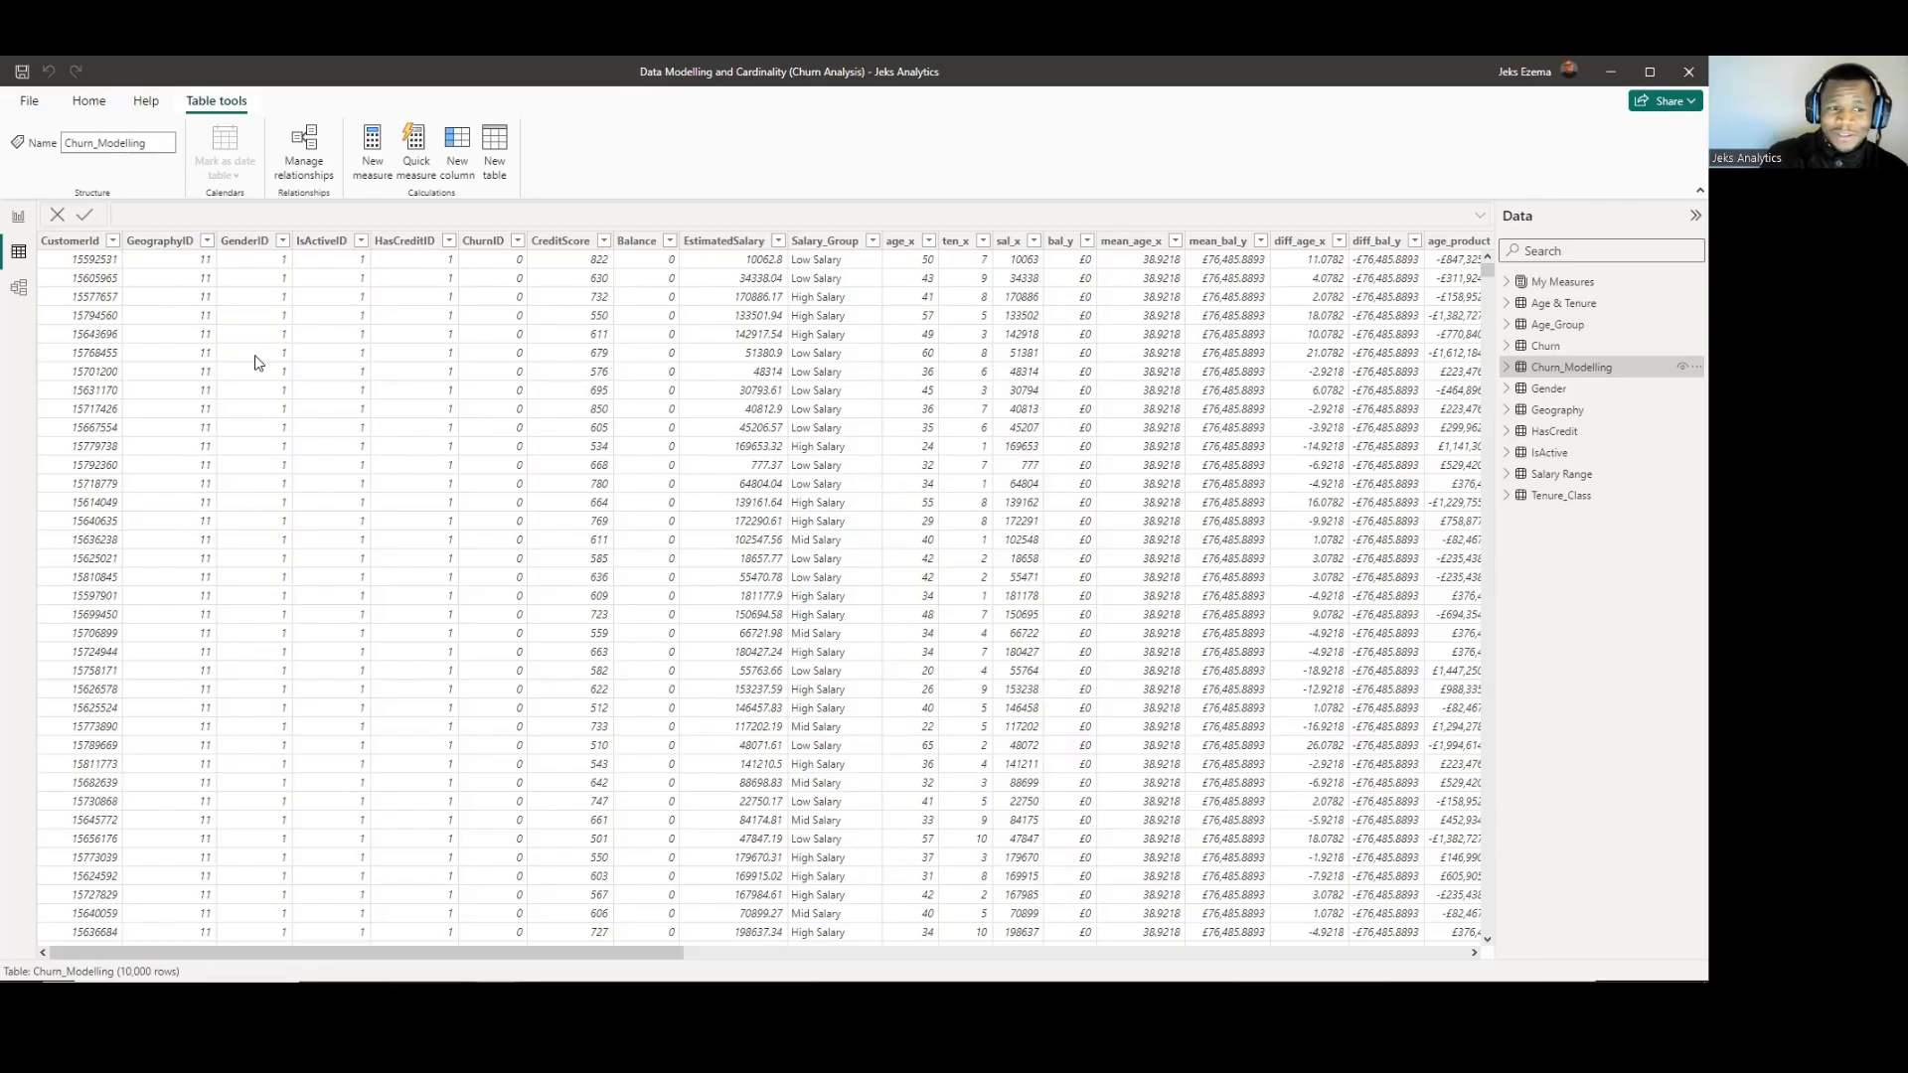
Inspect the distinct values of the GeographyID column in Churn_Modelling without applying a filter.
left_click(207, 241)
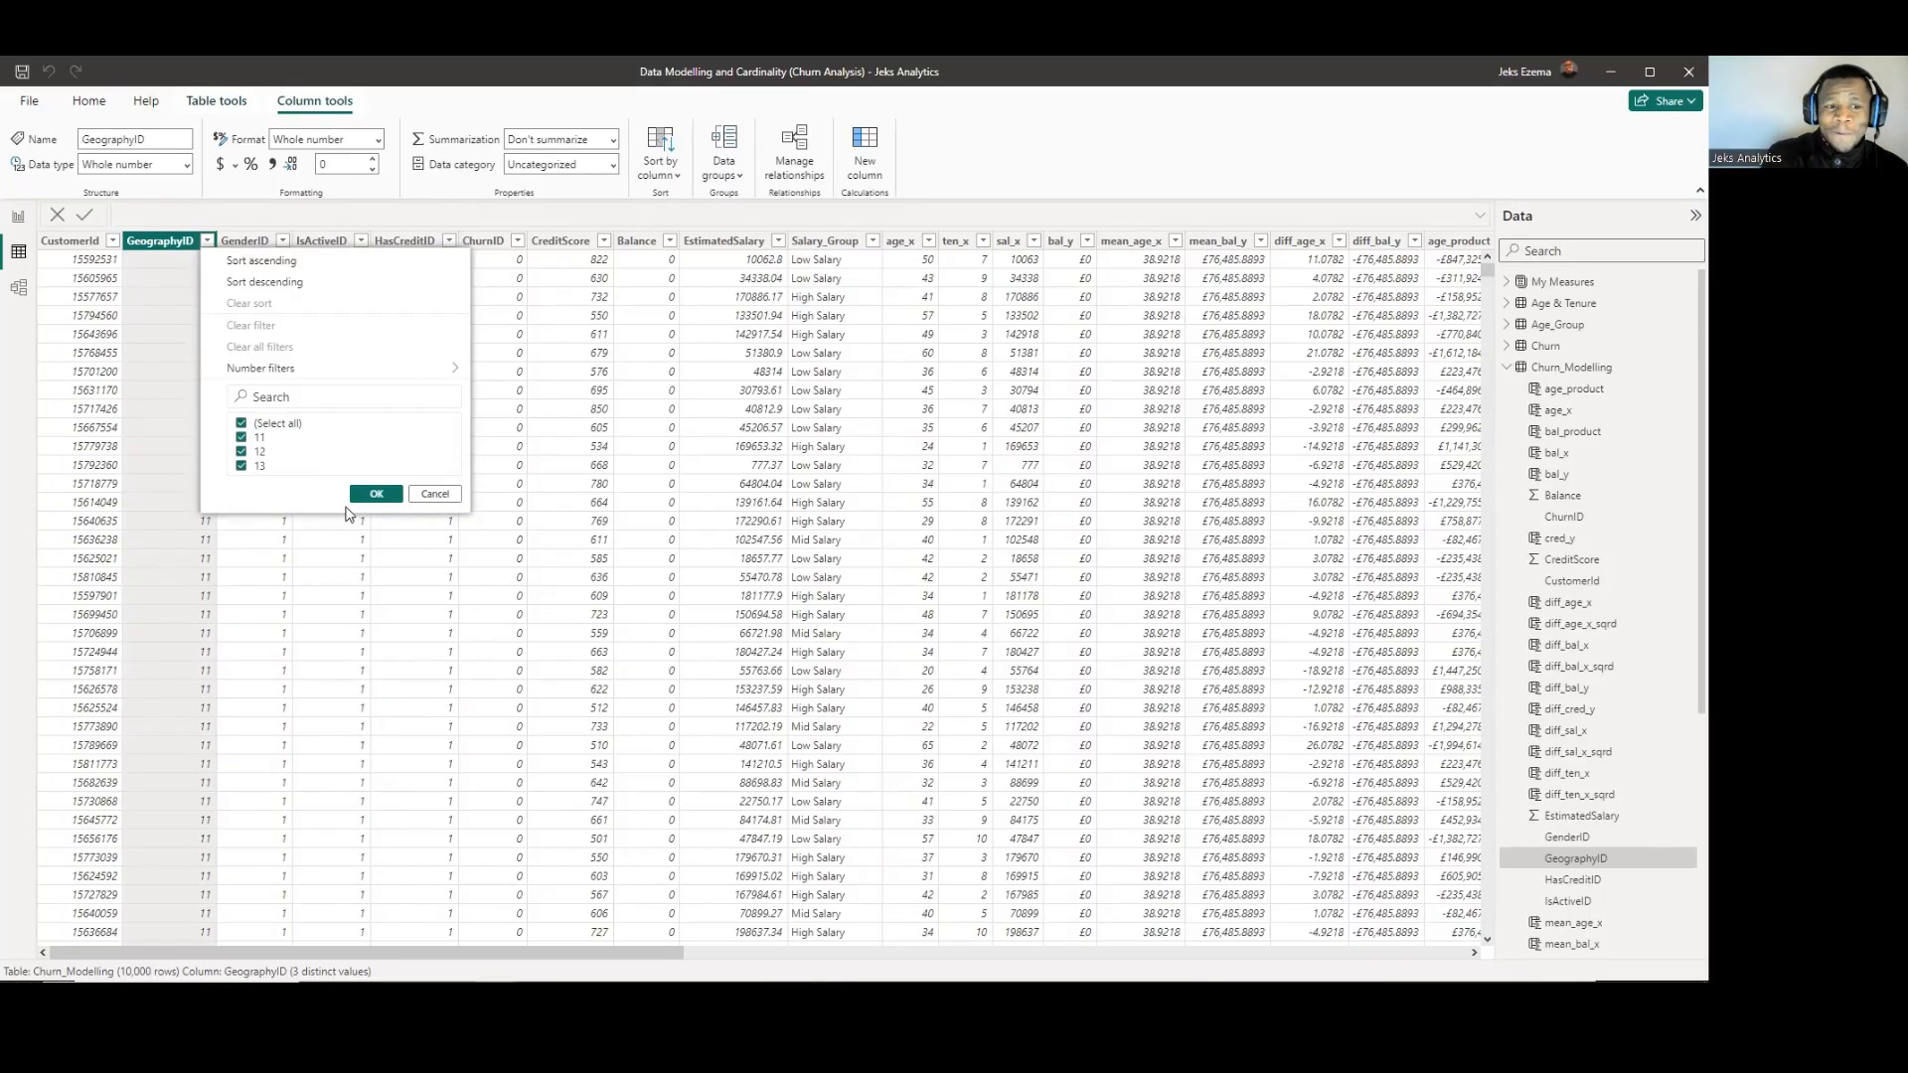
left_click(437, 495)
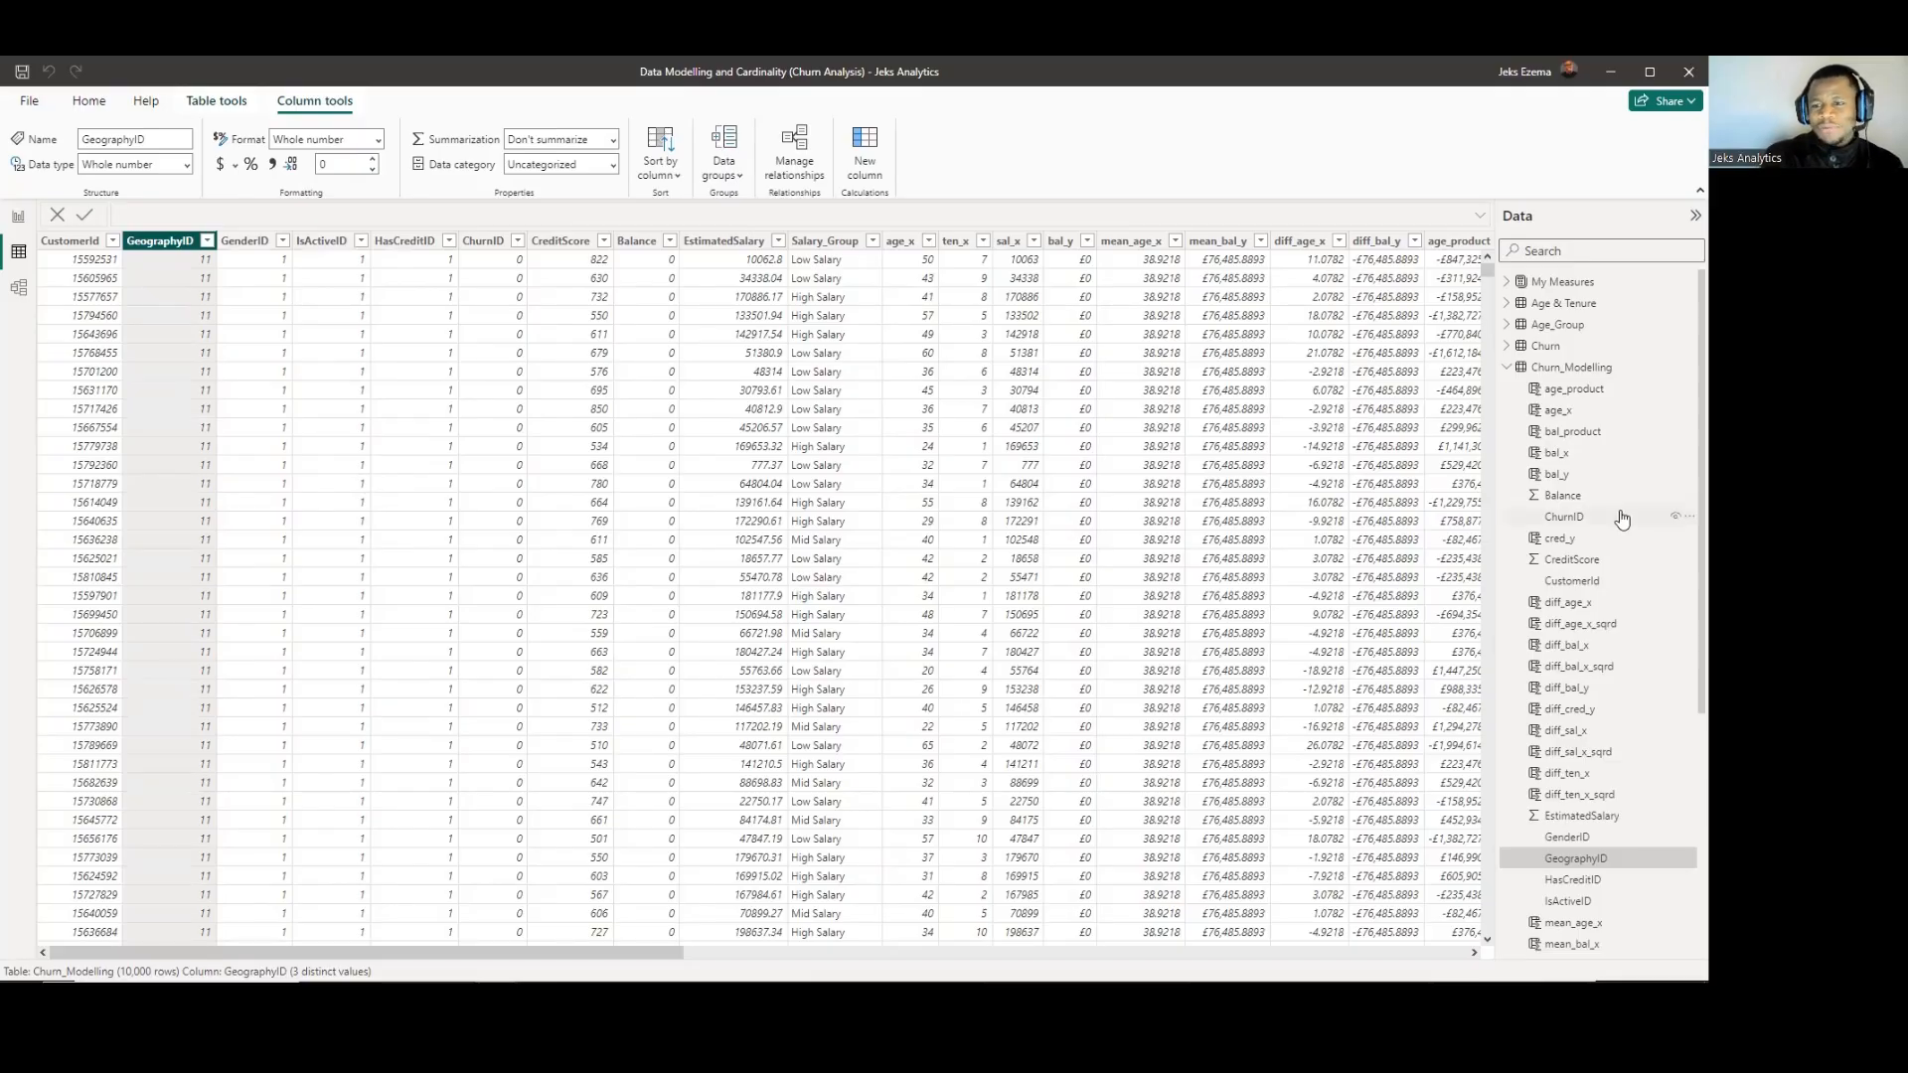
scroll(1622, 519, "down", 1)
scroll(1622, 518, "down", 5)
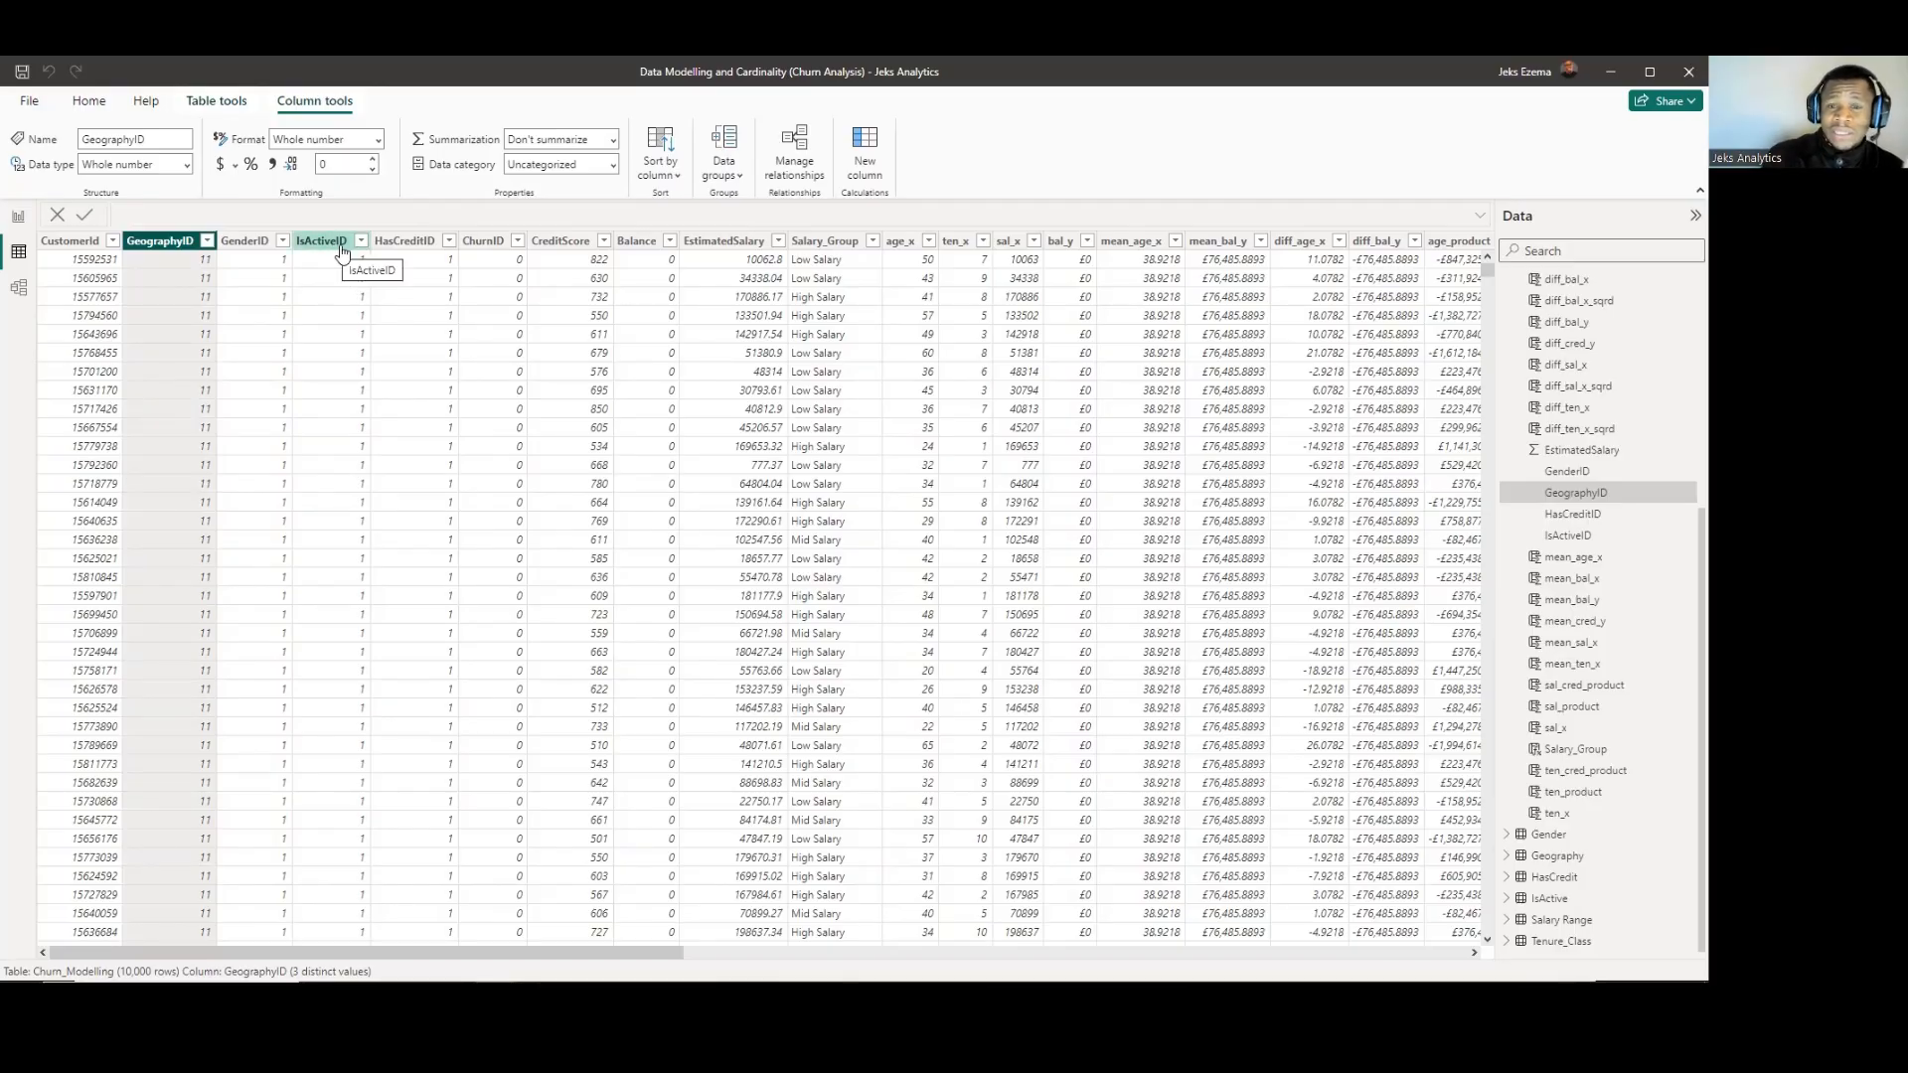
Inspect the distinct values of the HasCreditID and IsActiveID columns in Churn_Modelling without filtering.
left_click(449, 243)
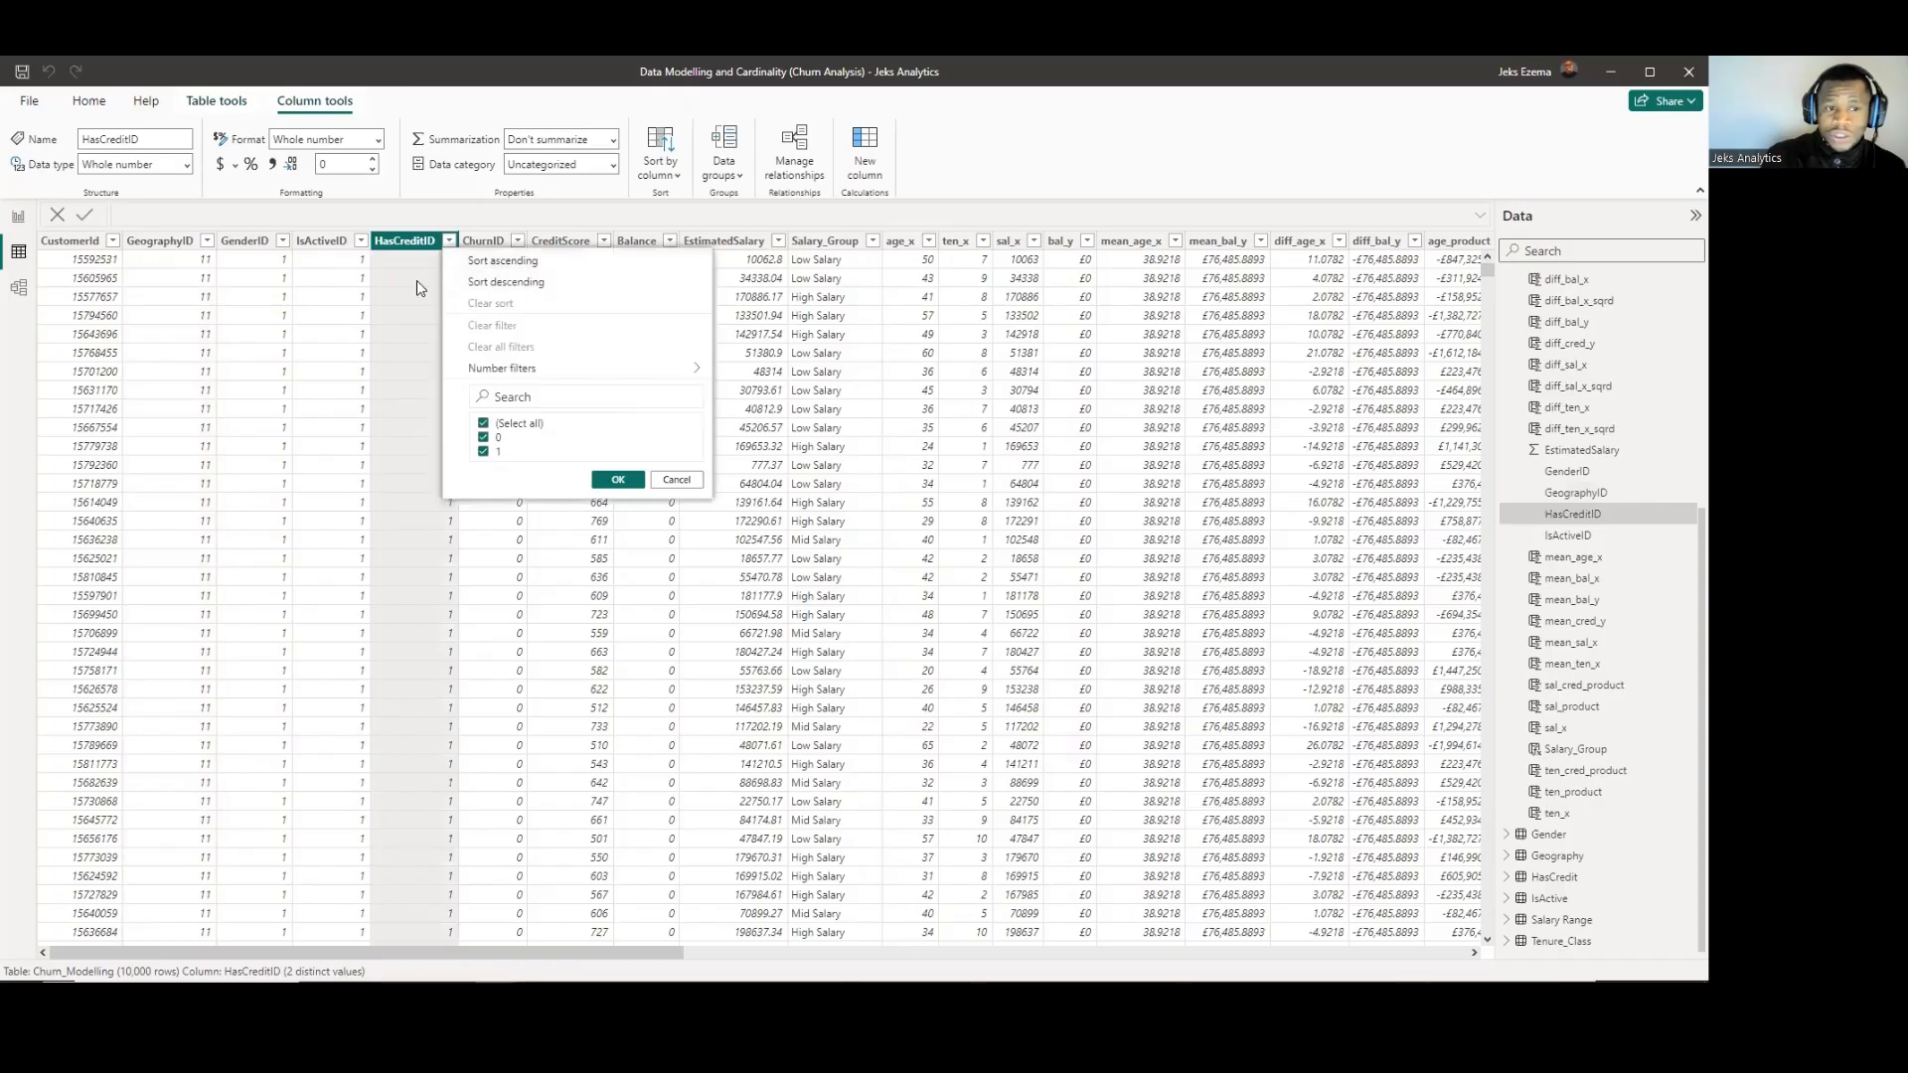
left_click(362, 242)
left_click(362, 242)
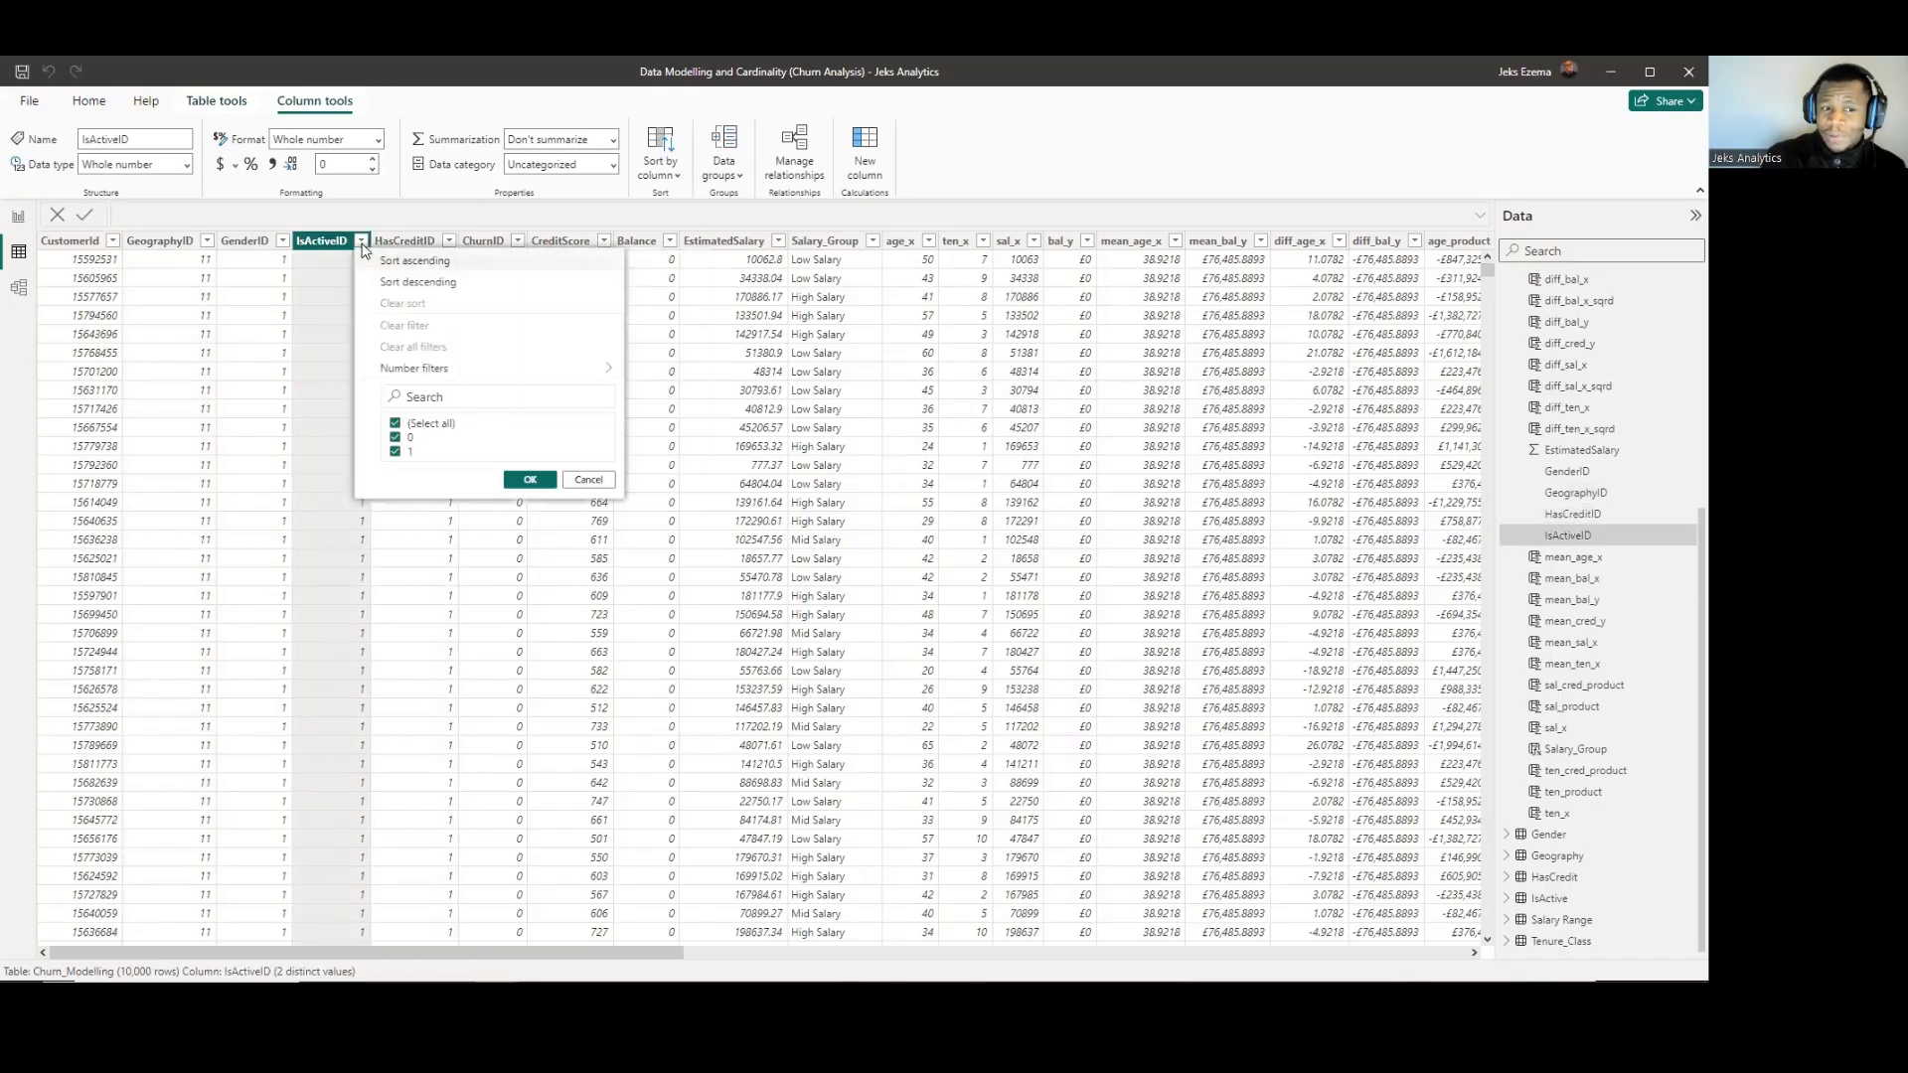
left_click(362, 242)
left_click(362, 243)
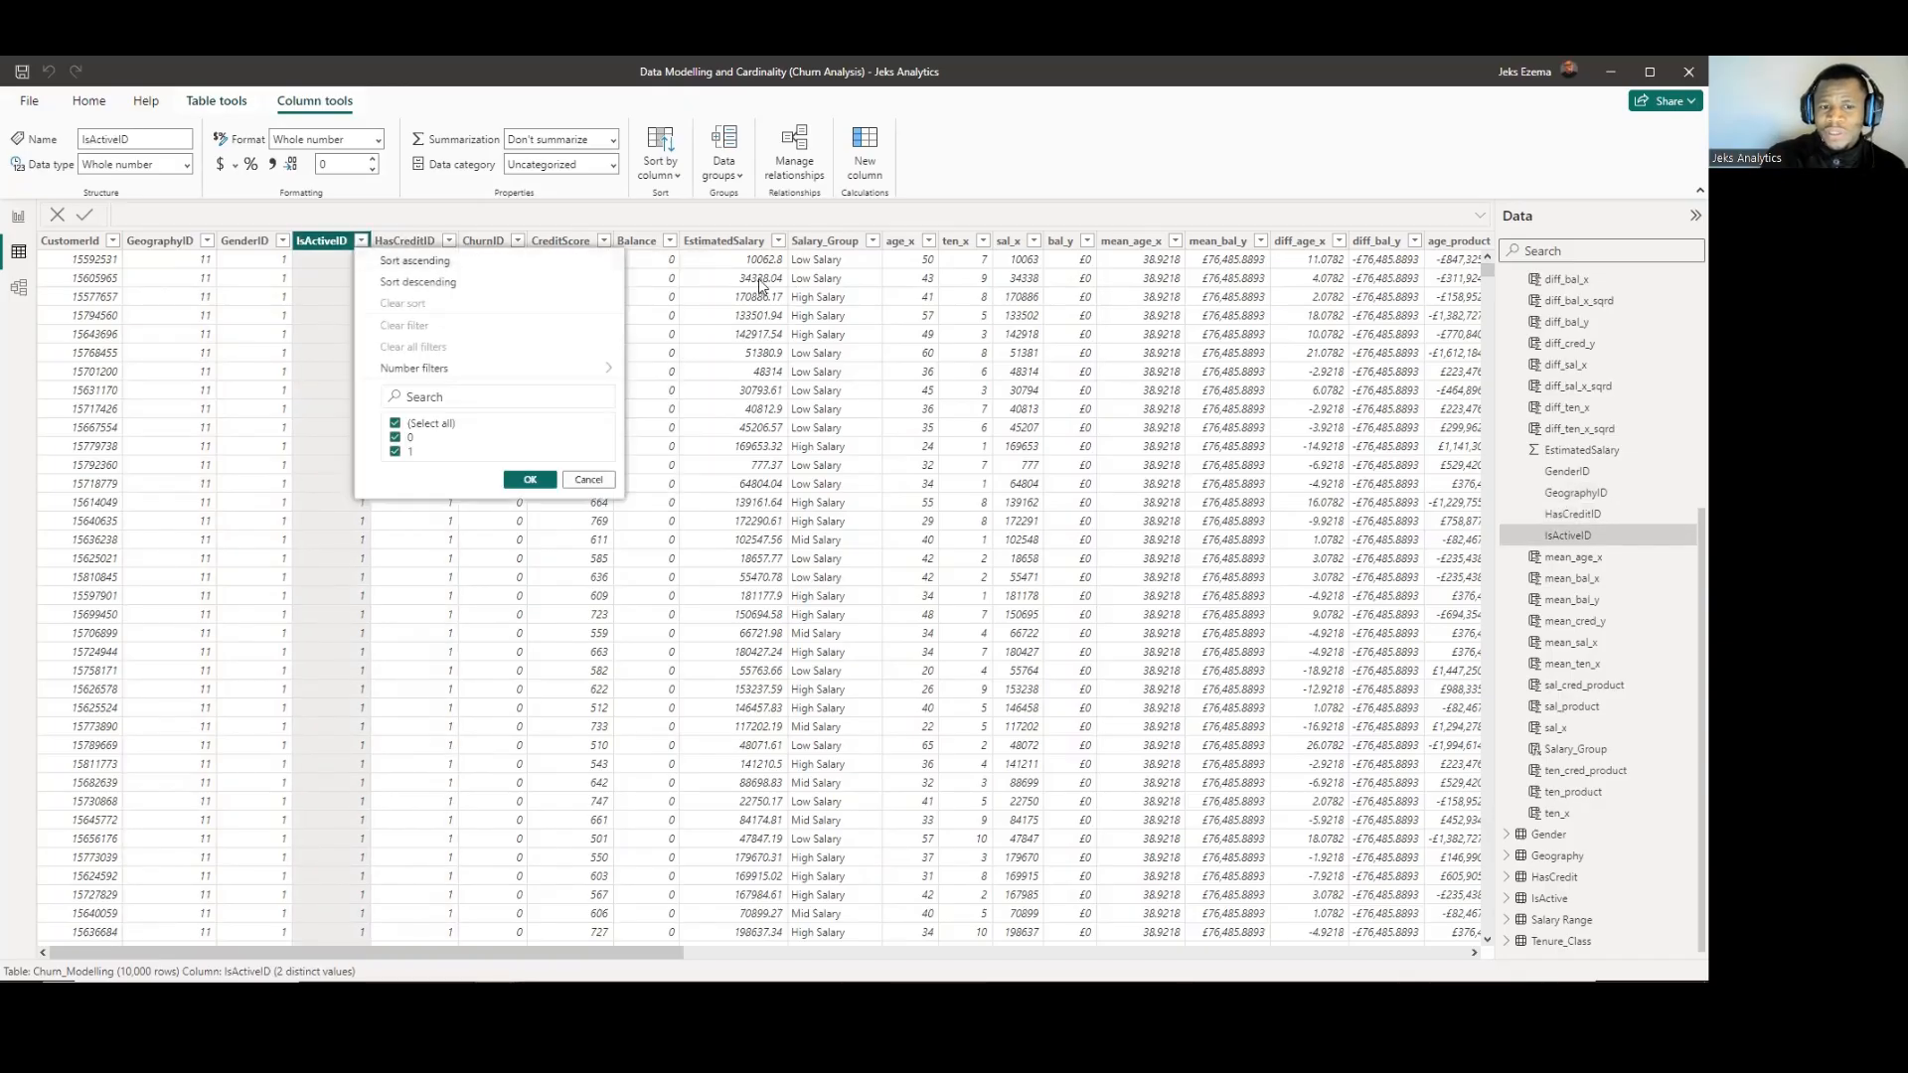
left_click(411, 213)
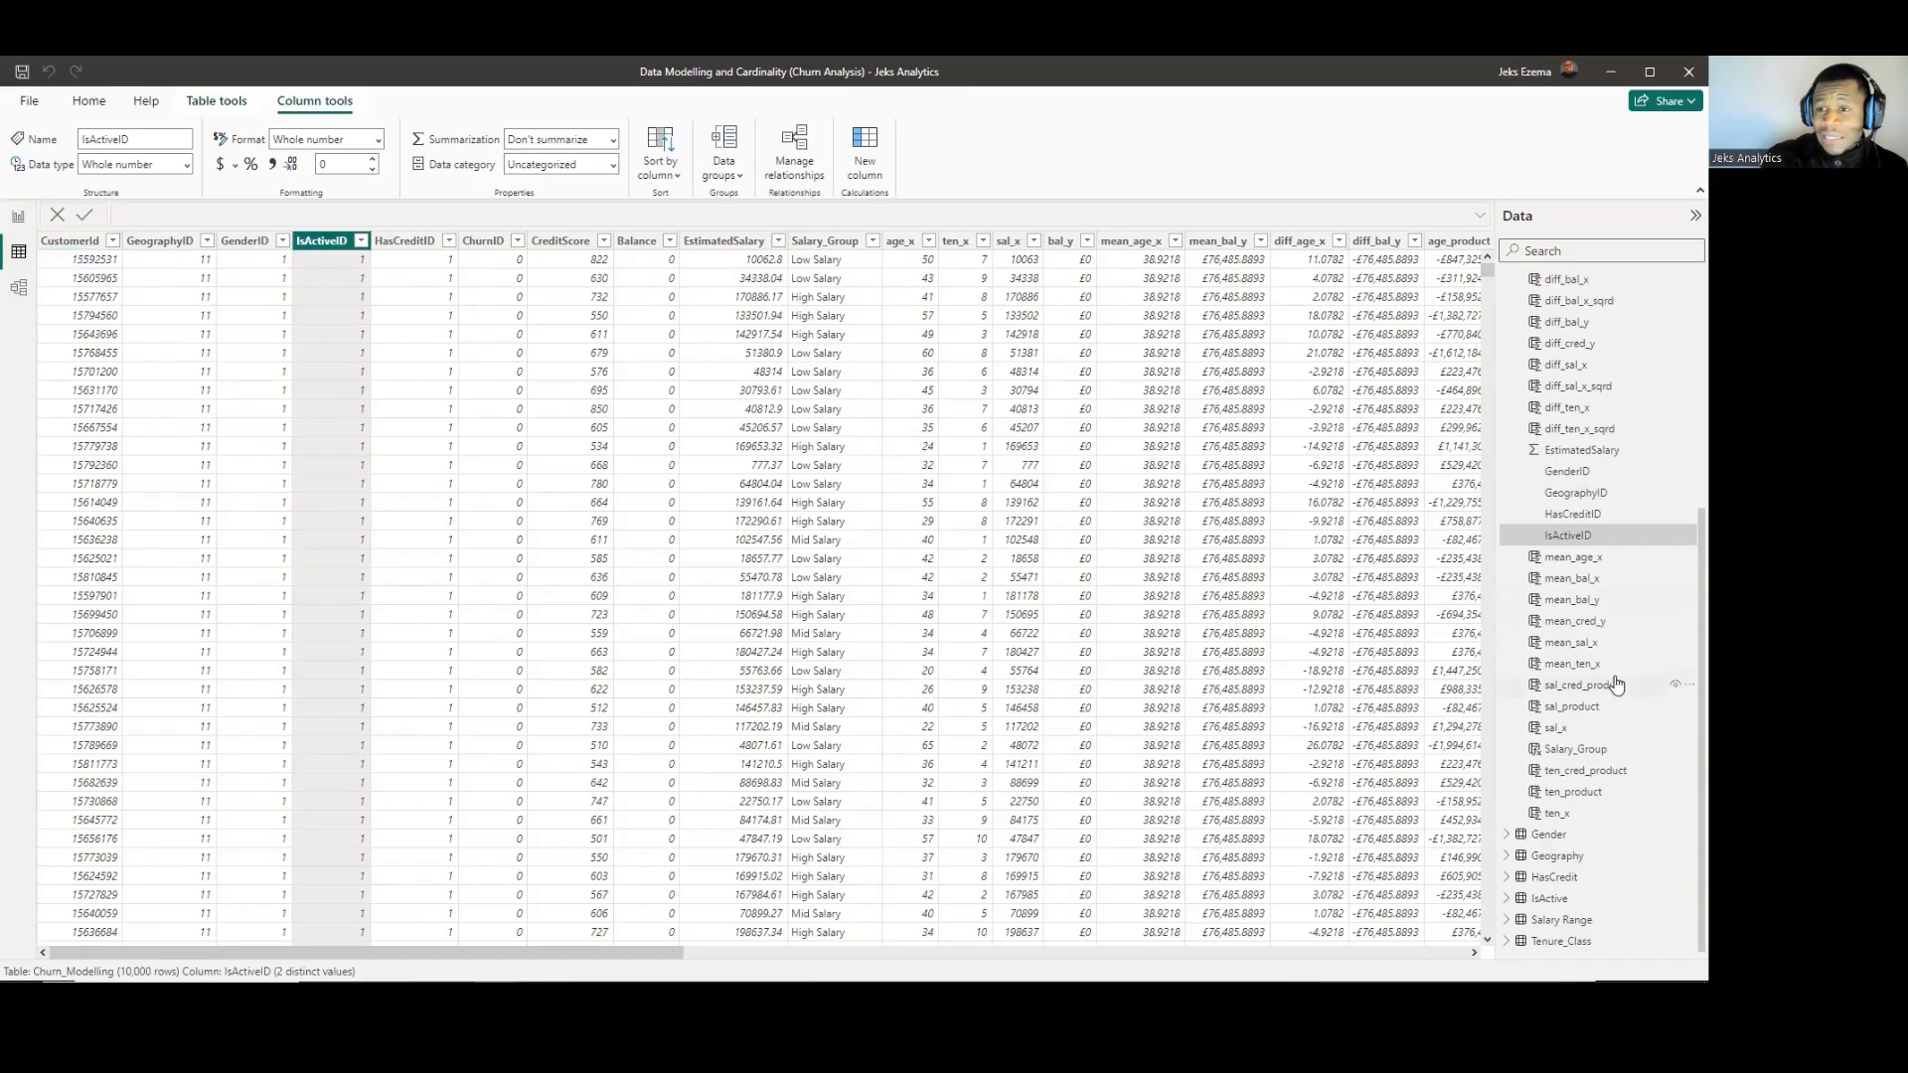
Compare the Geography lookup table's IDs with the GeographyID column in Churn_Modelling.
left_click(1551, 861)
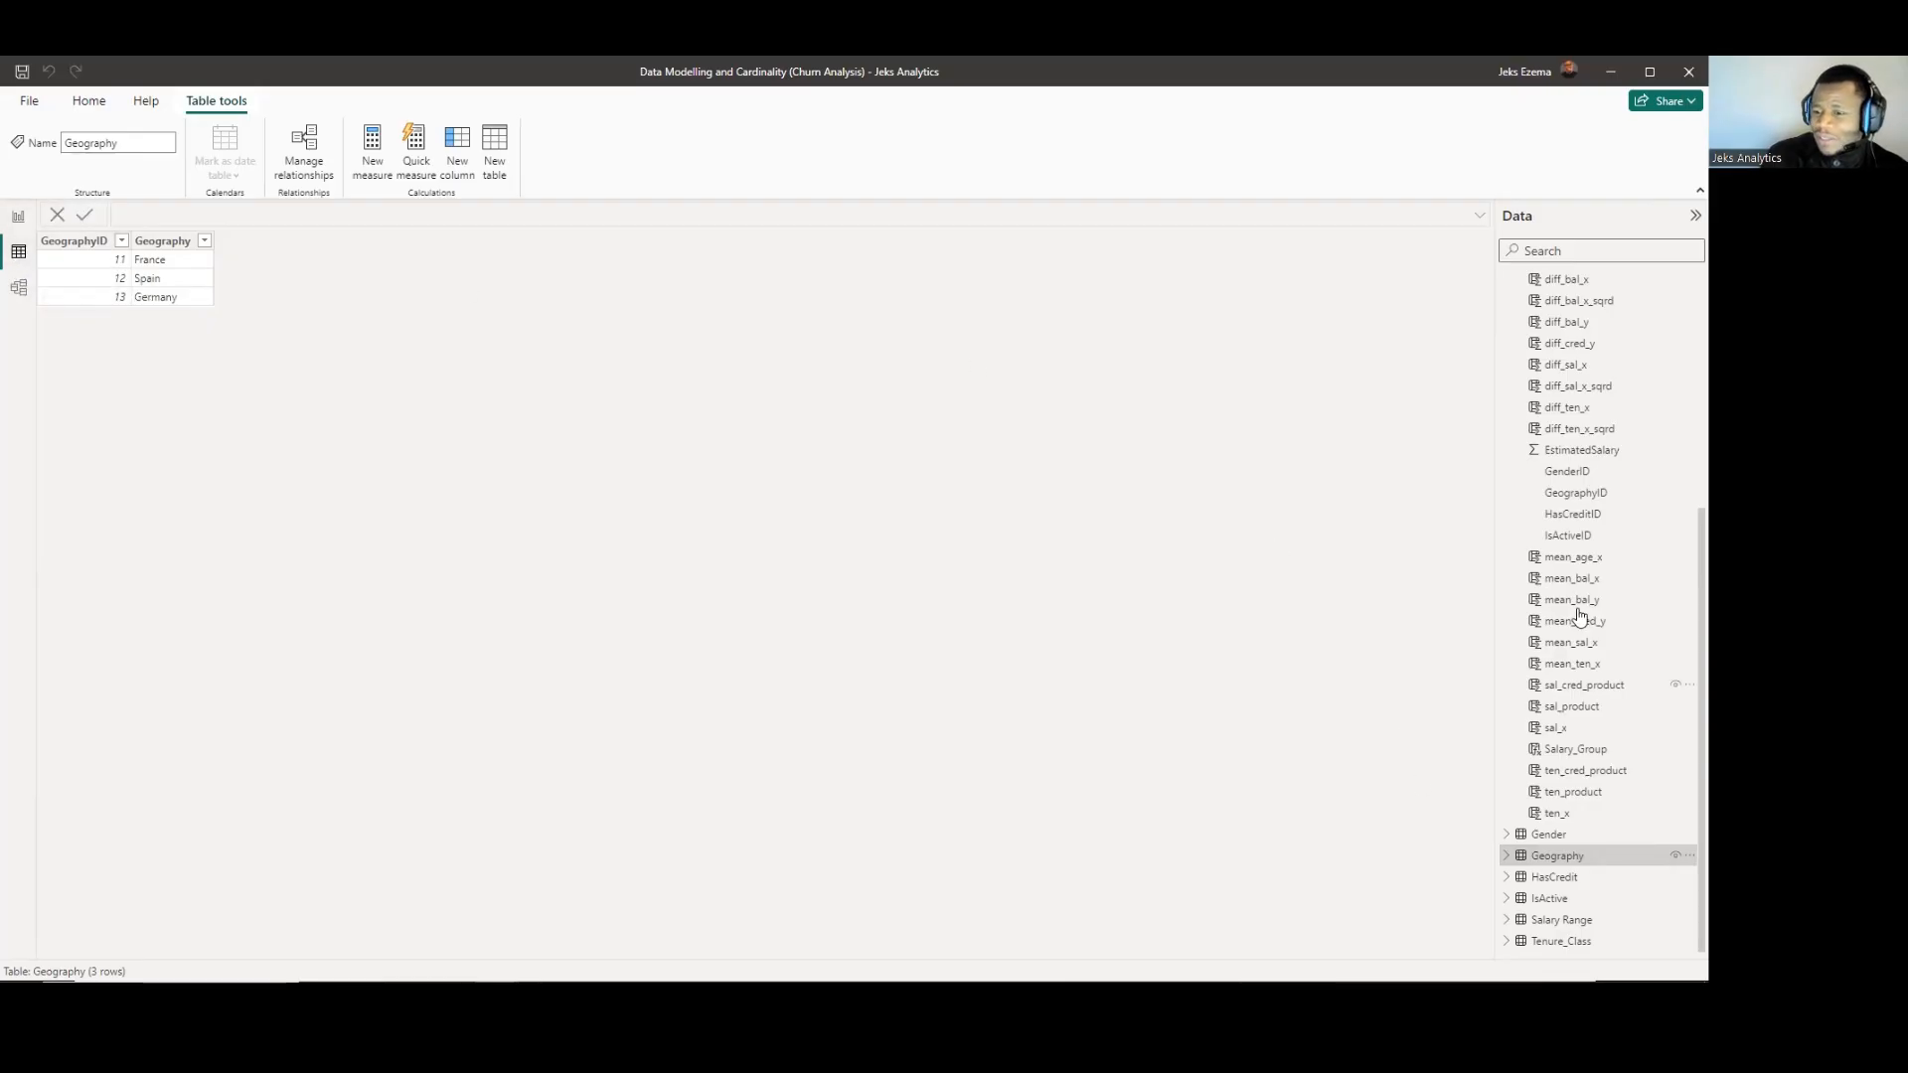
scroll(1578, 606, "up", 5)
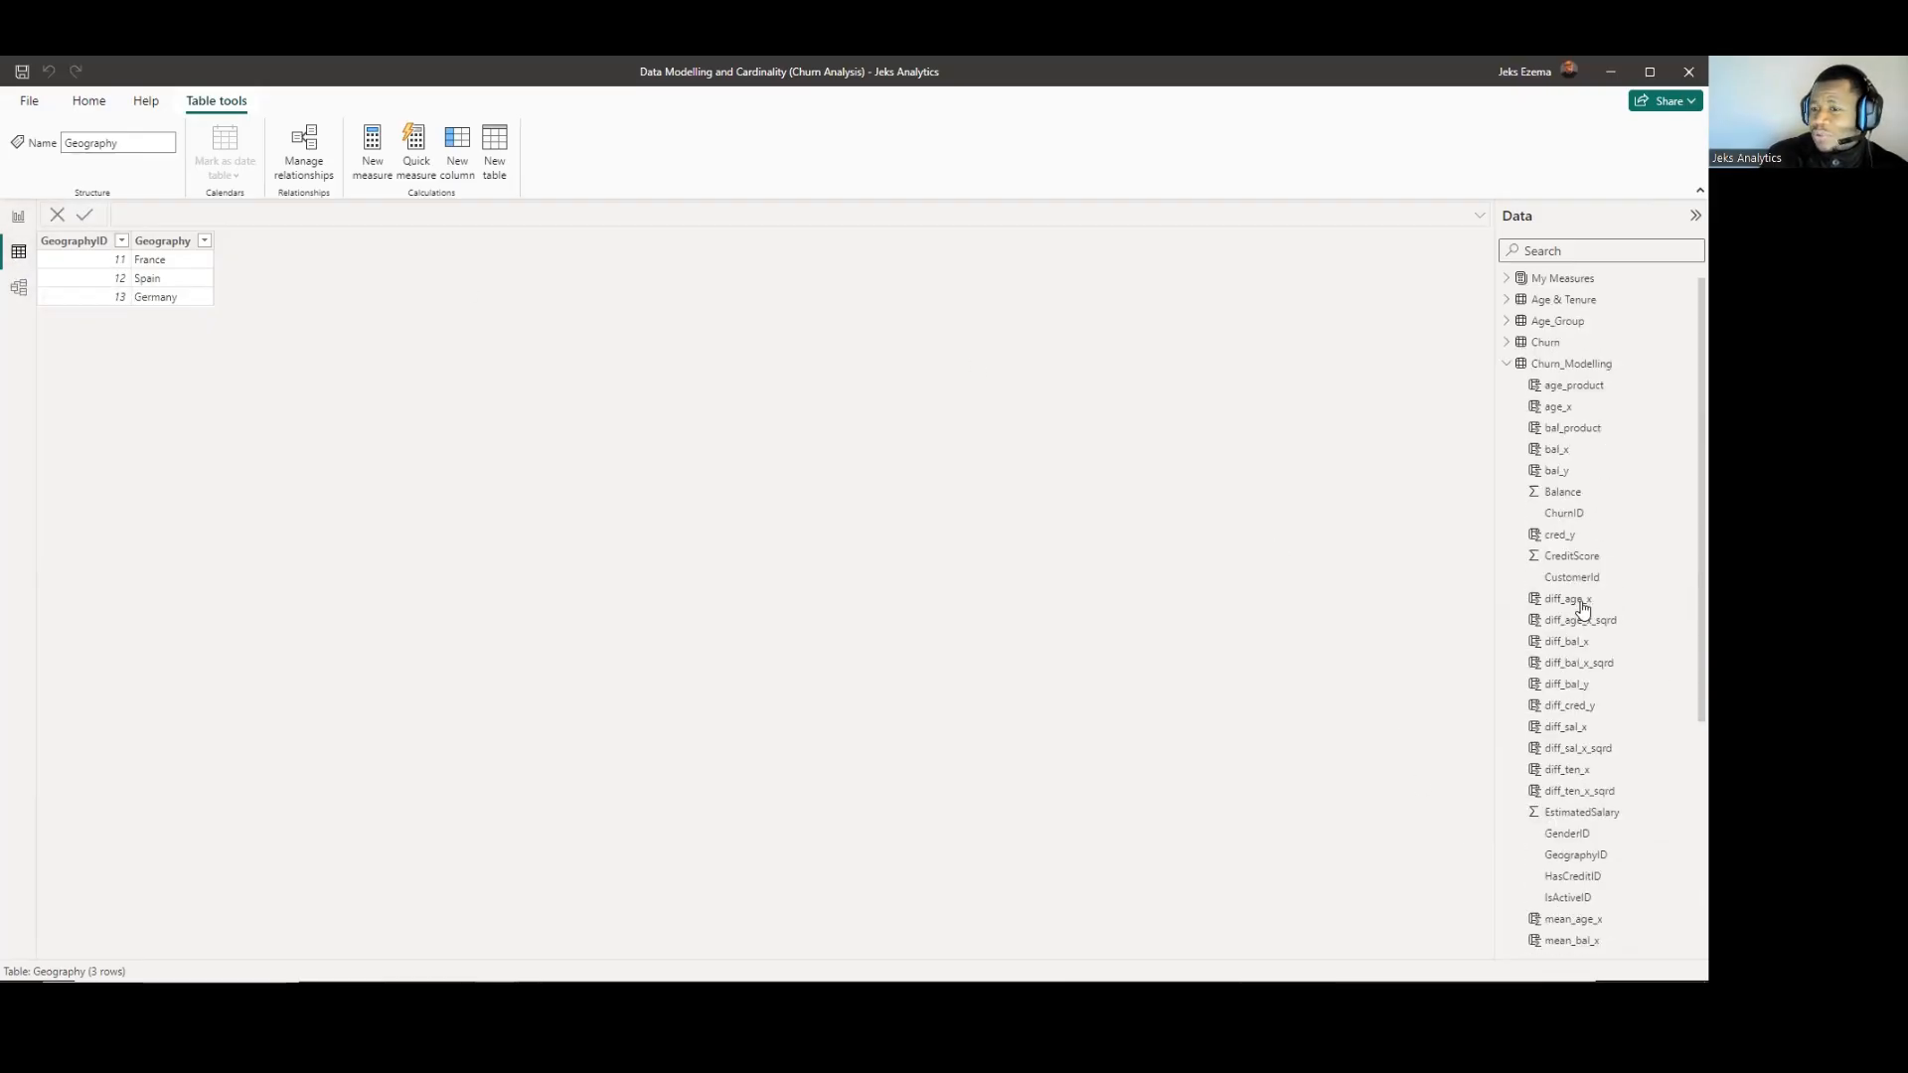
left_click(1556, 370)
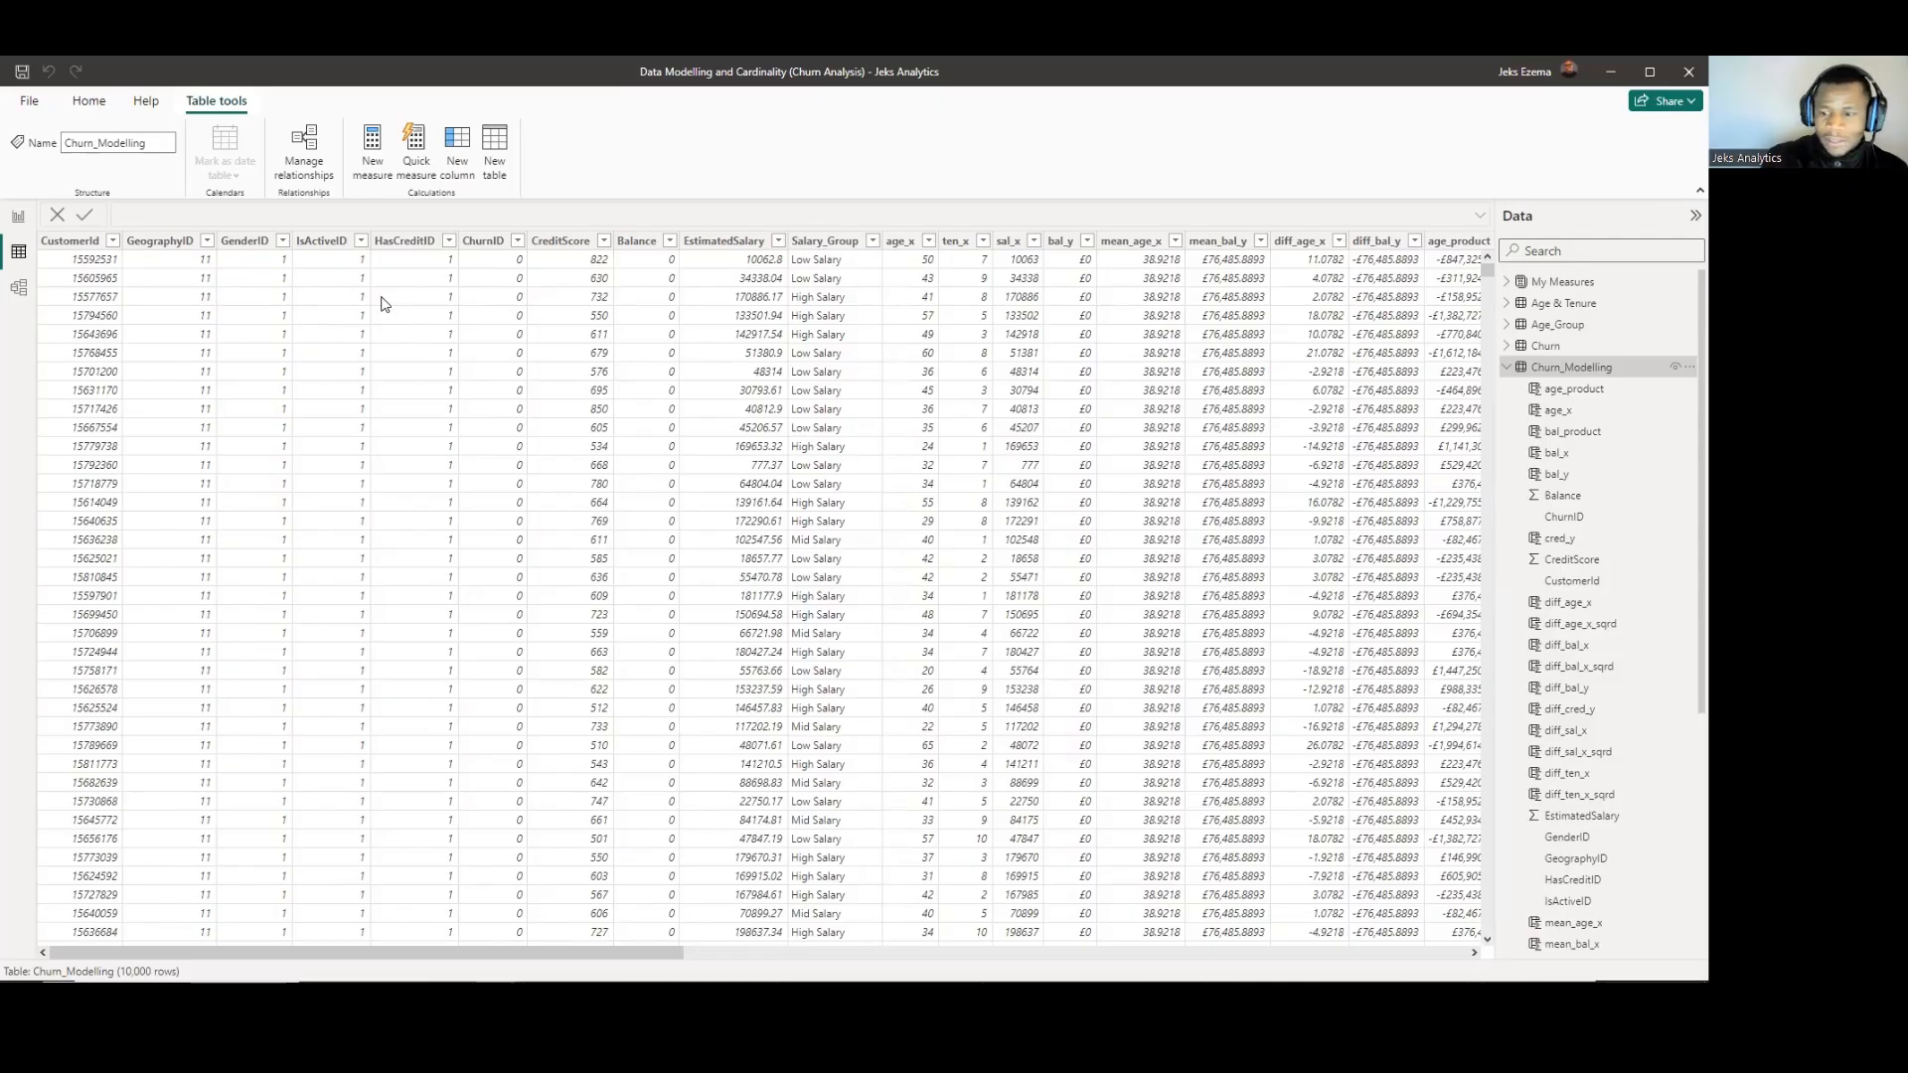
Examine the ID and description columns of the Gender, HasCredit and IsActive lookup tables.
scroll(1575, 786, "down", 4)
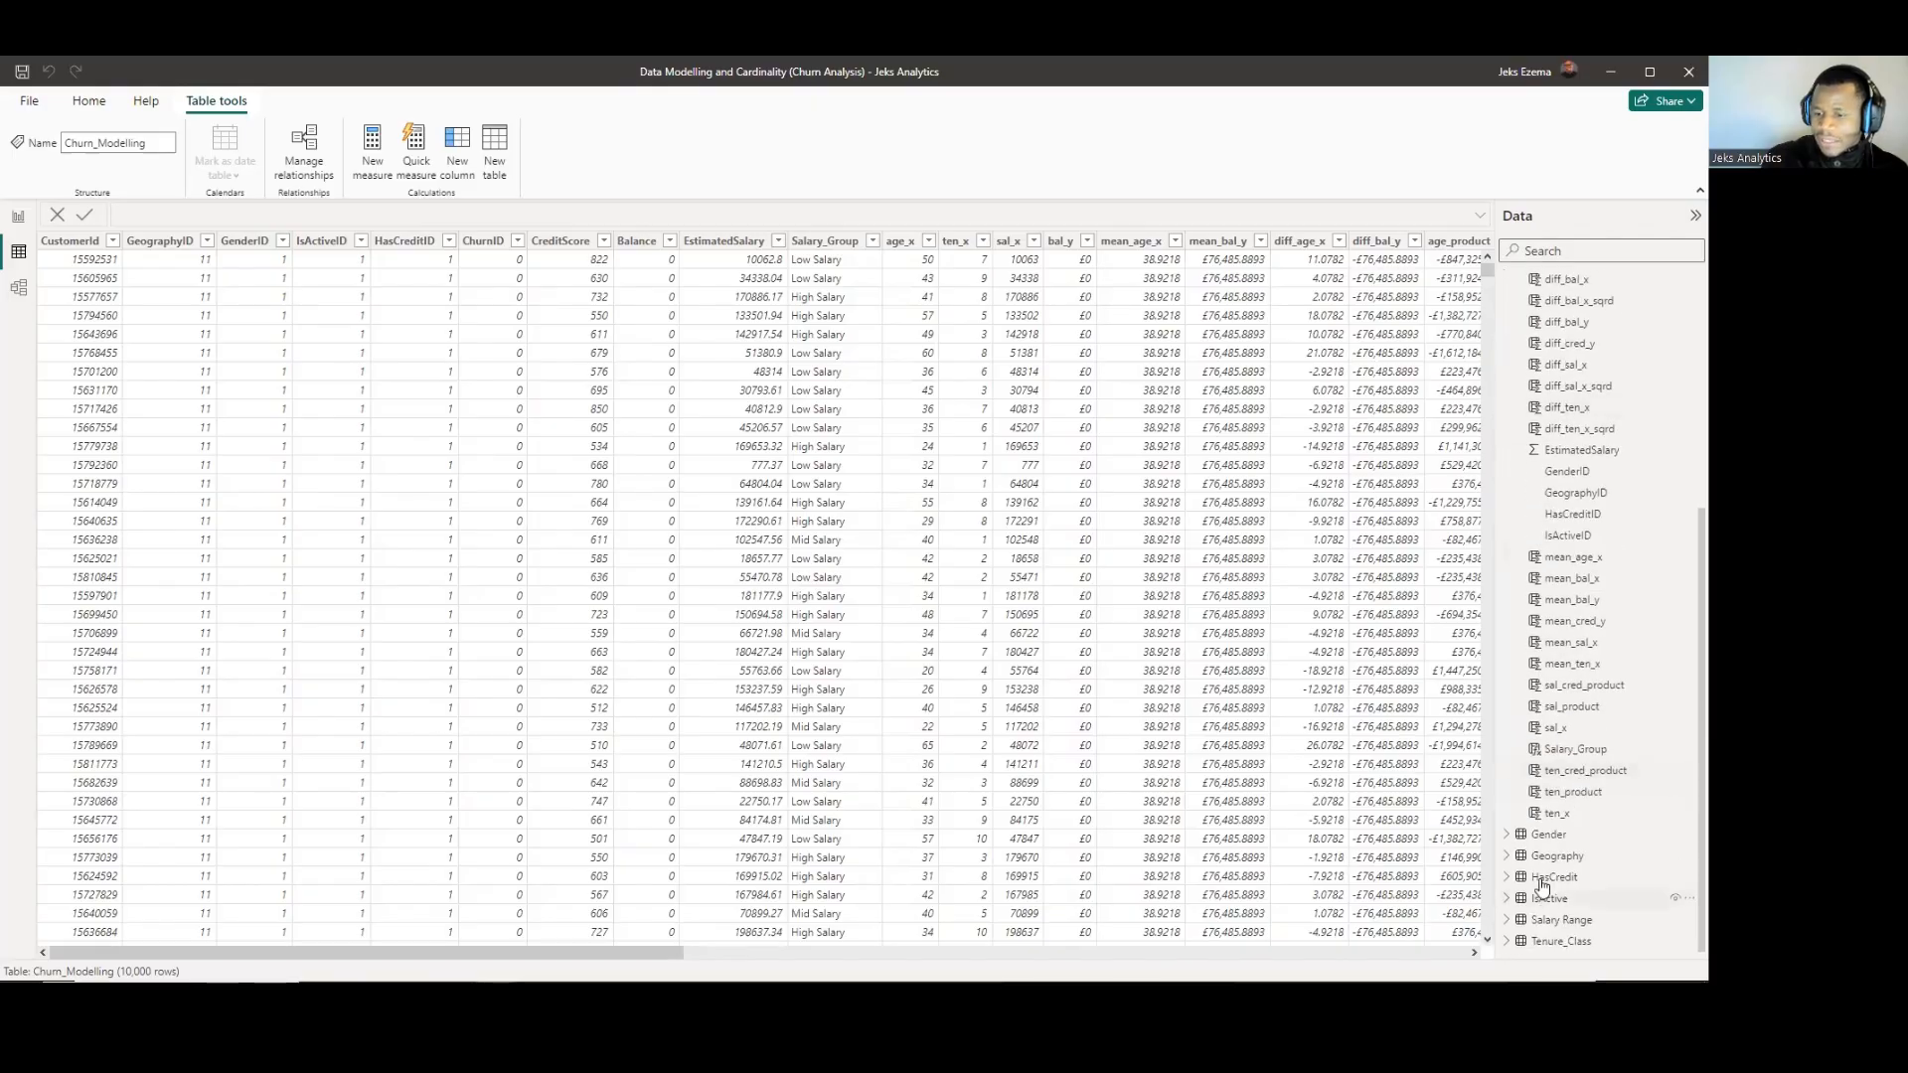
left_click(1550, 837)
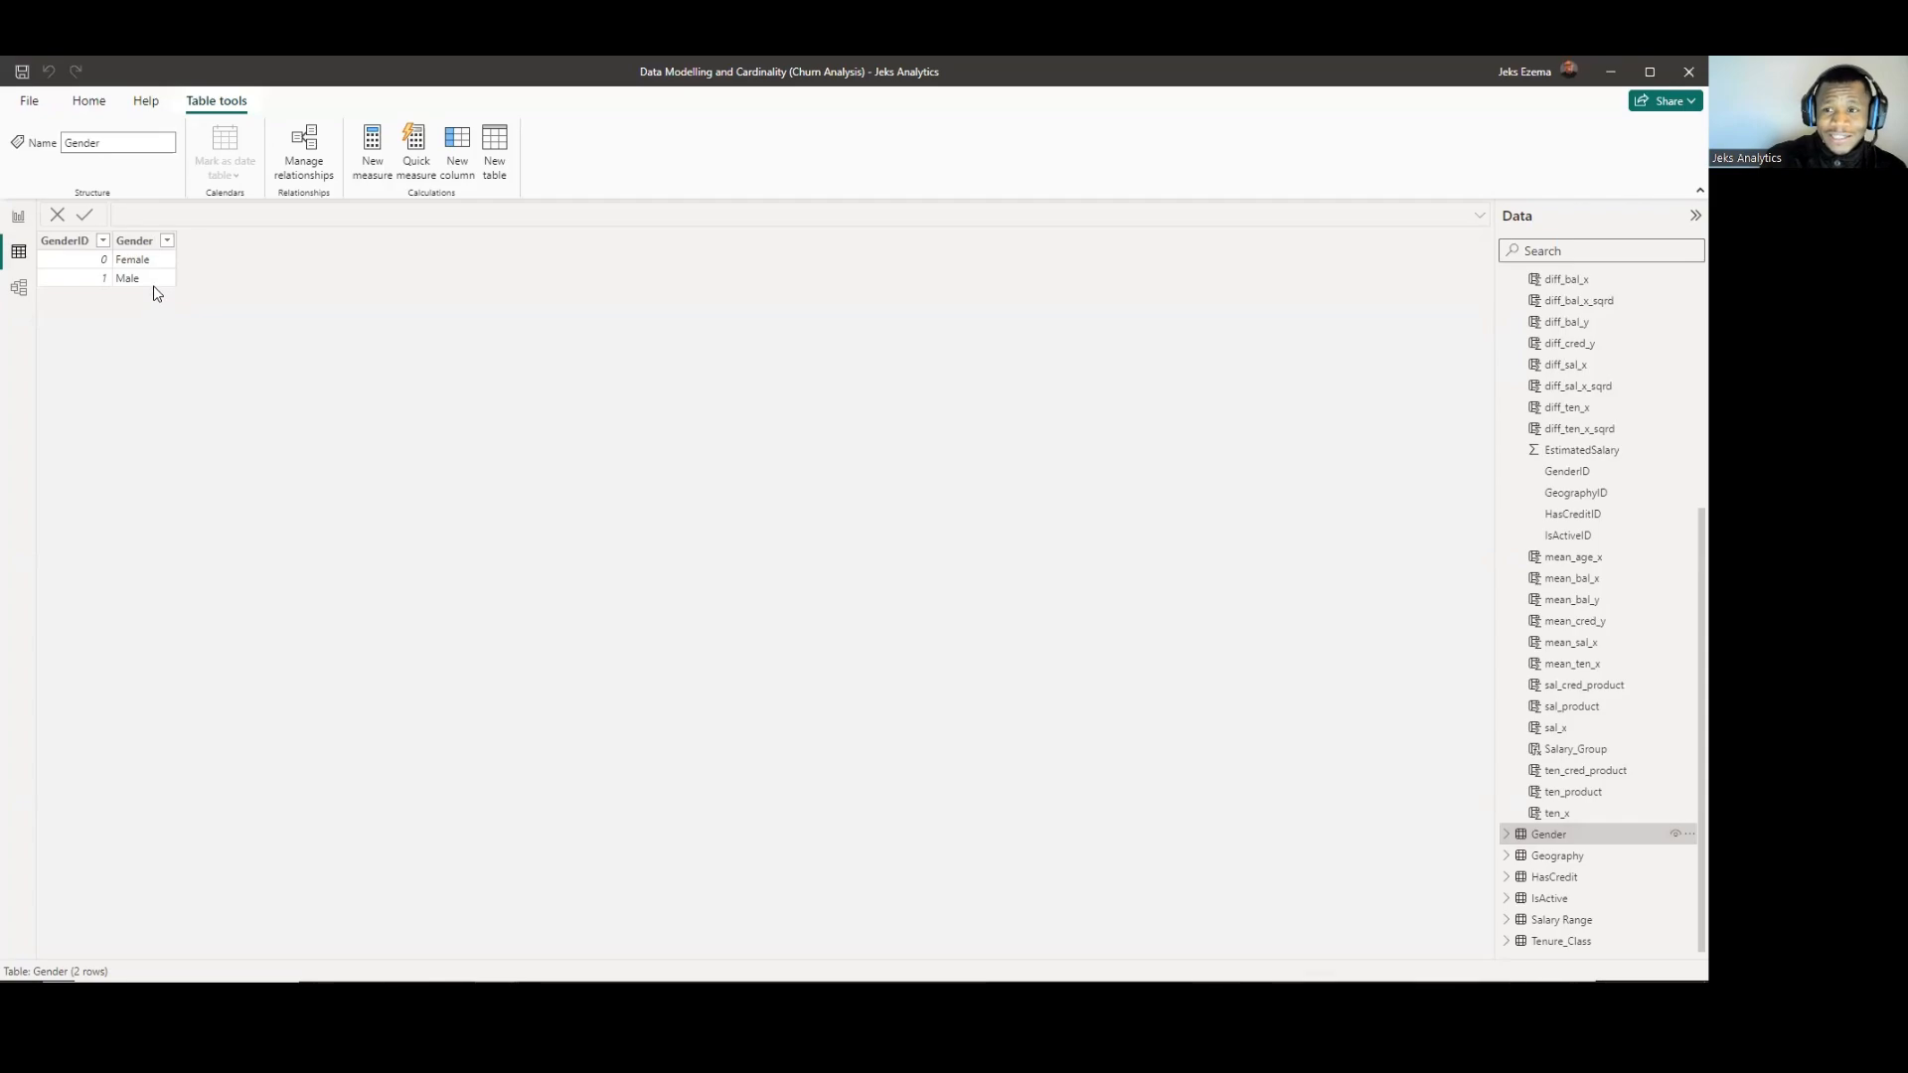
left_click(1555, 879)
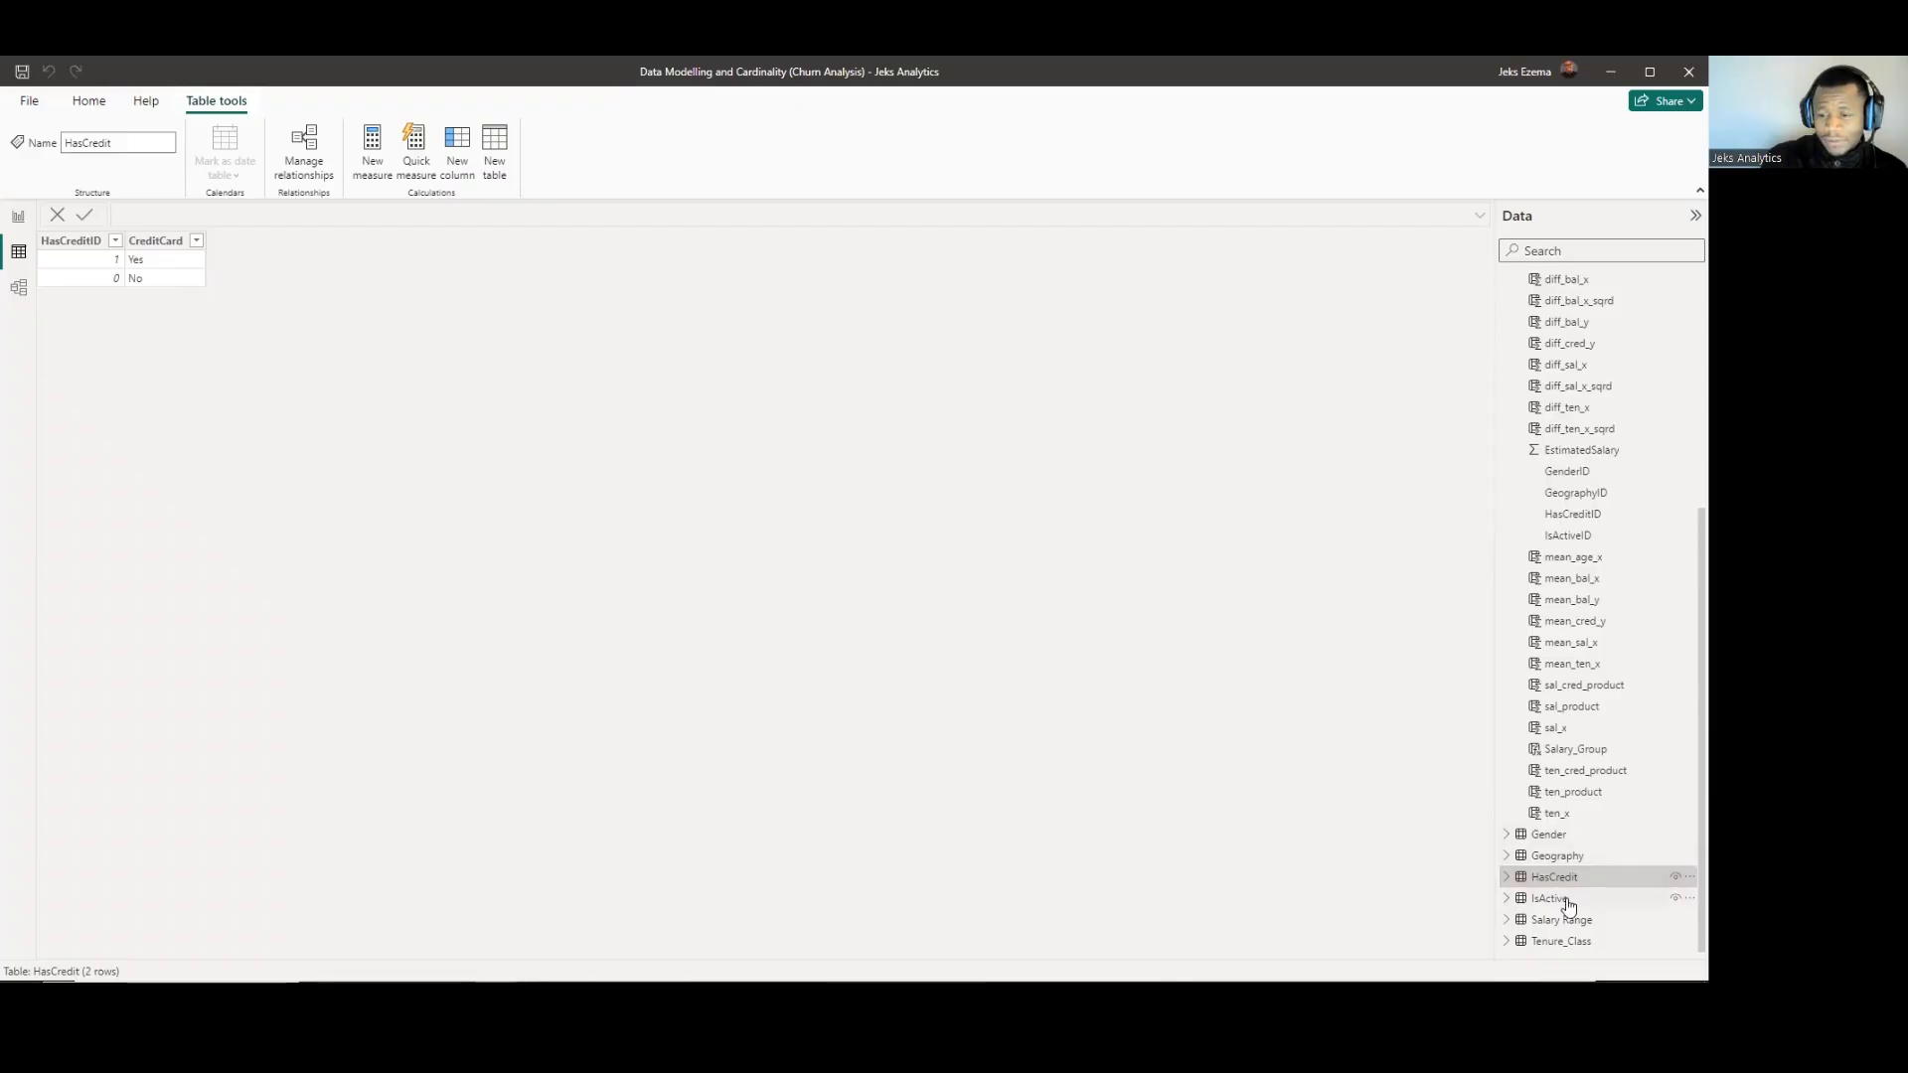
left_click(1567, 900)
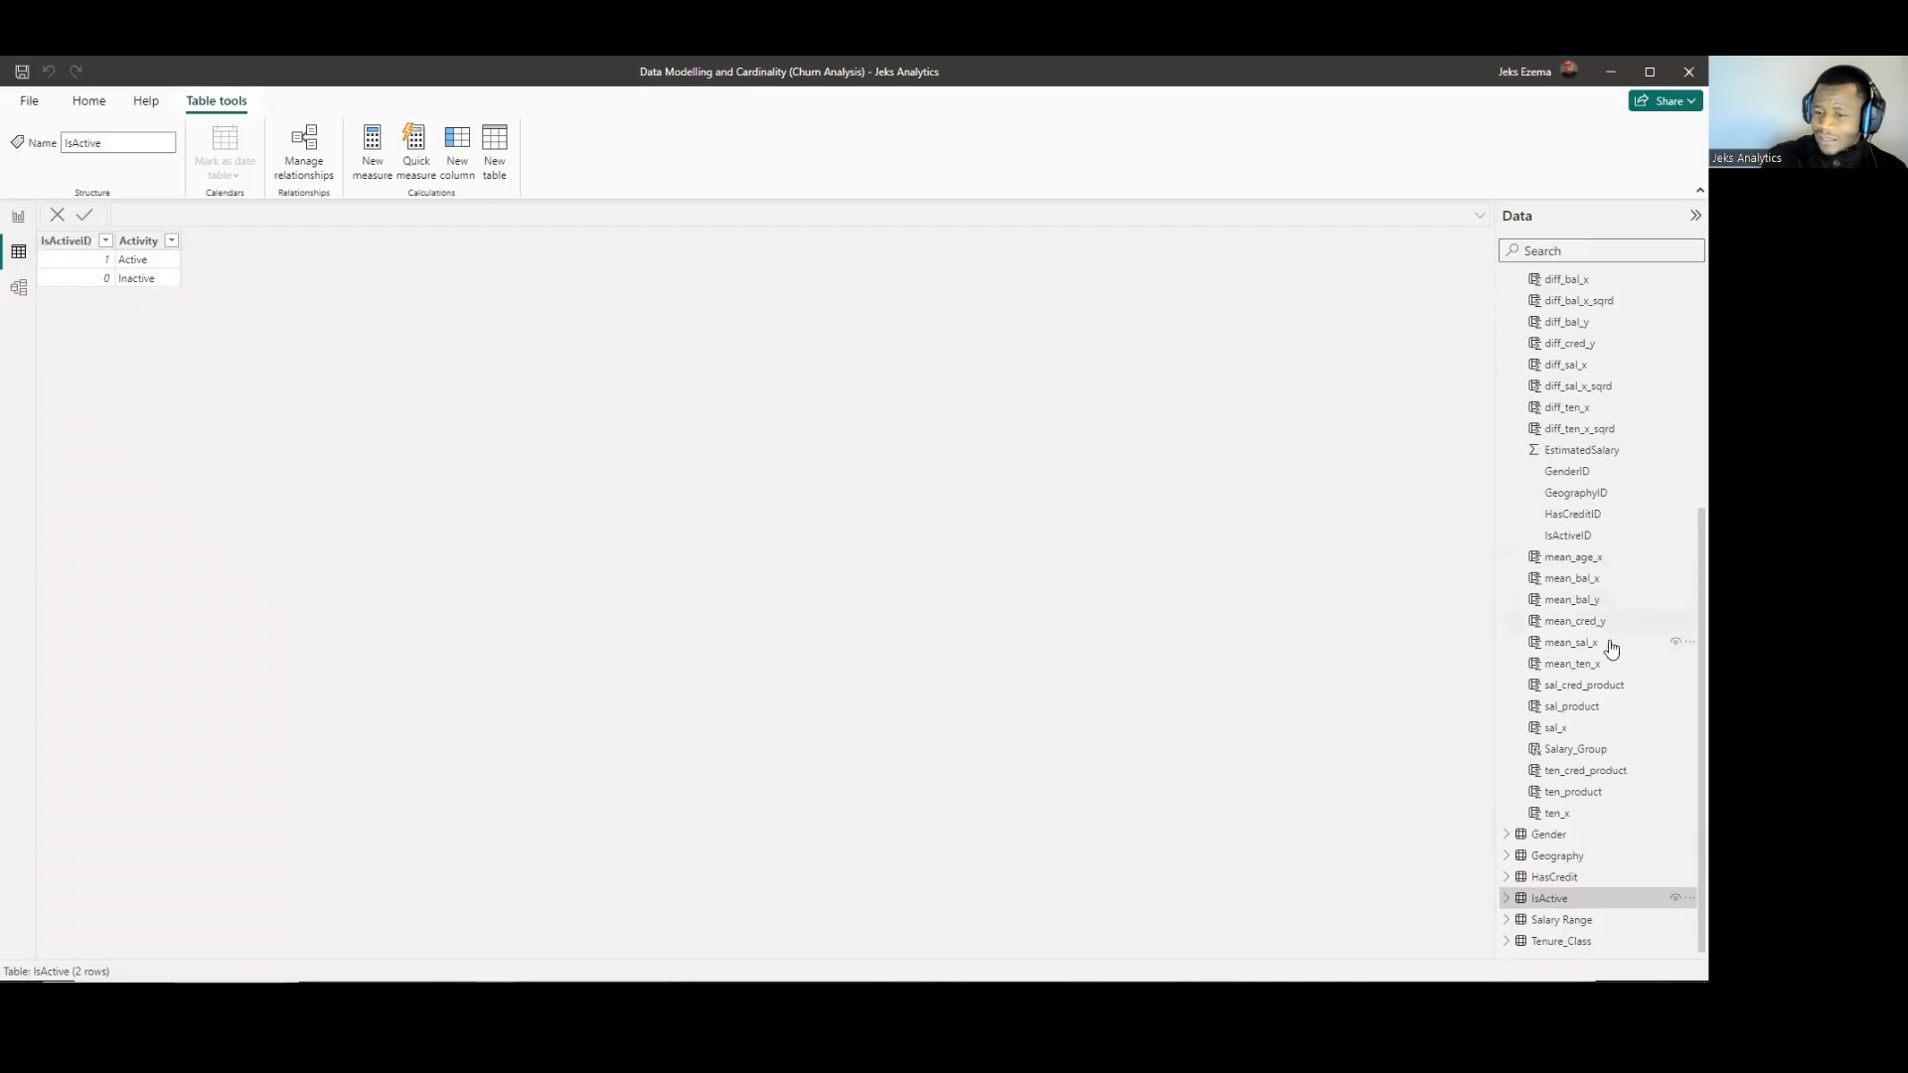
scroll(1595, 549, "up", 5)
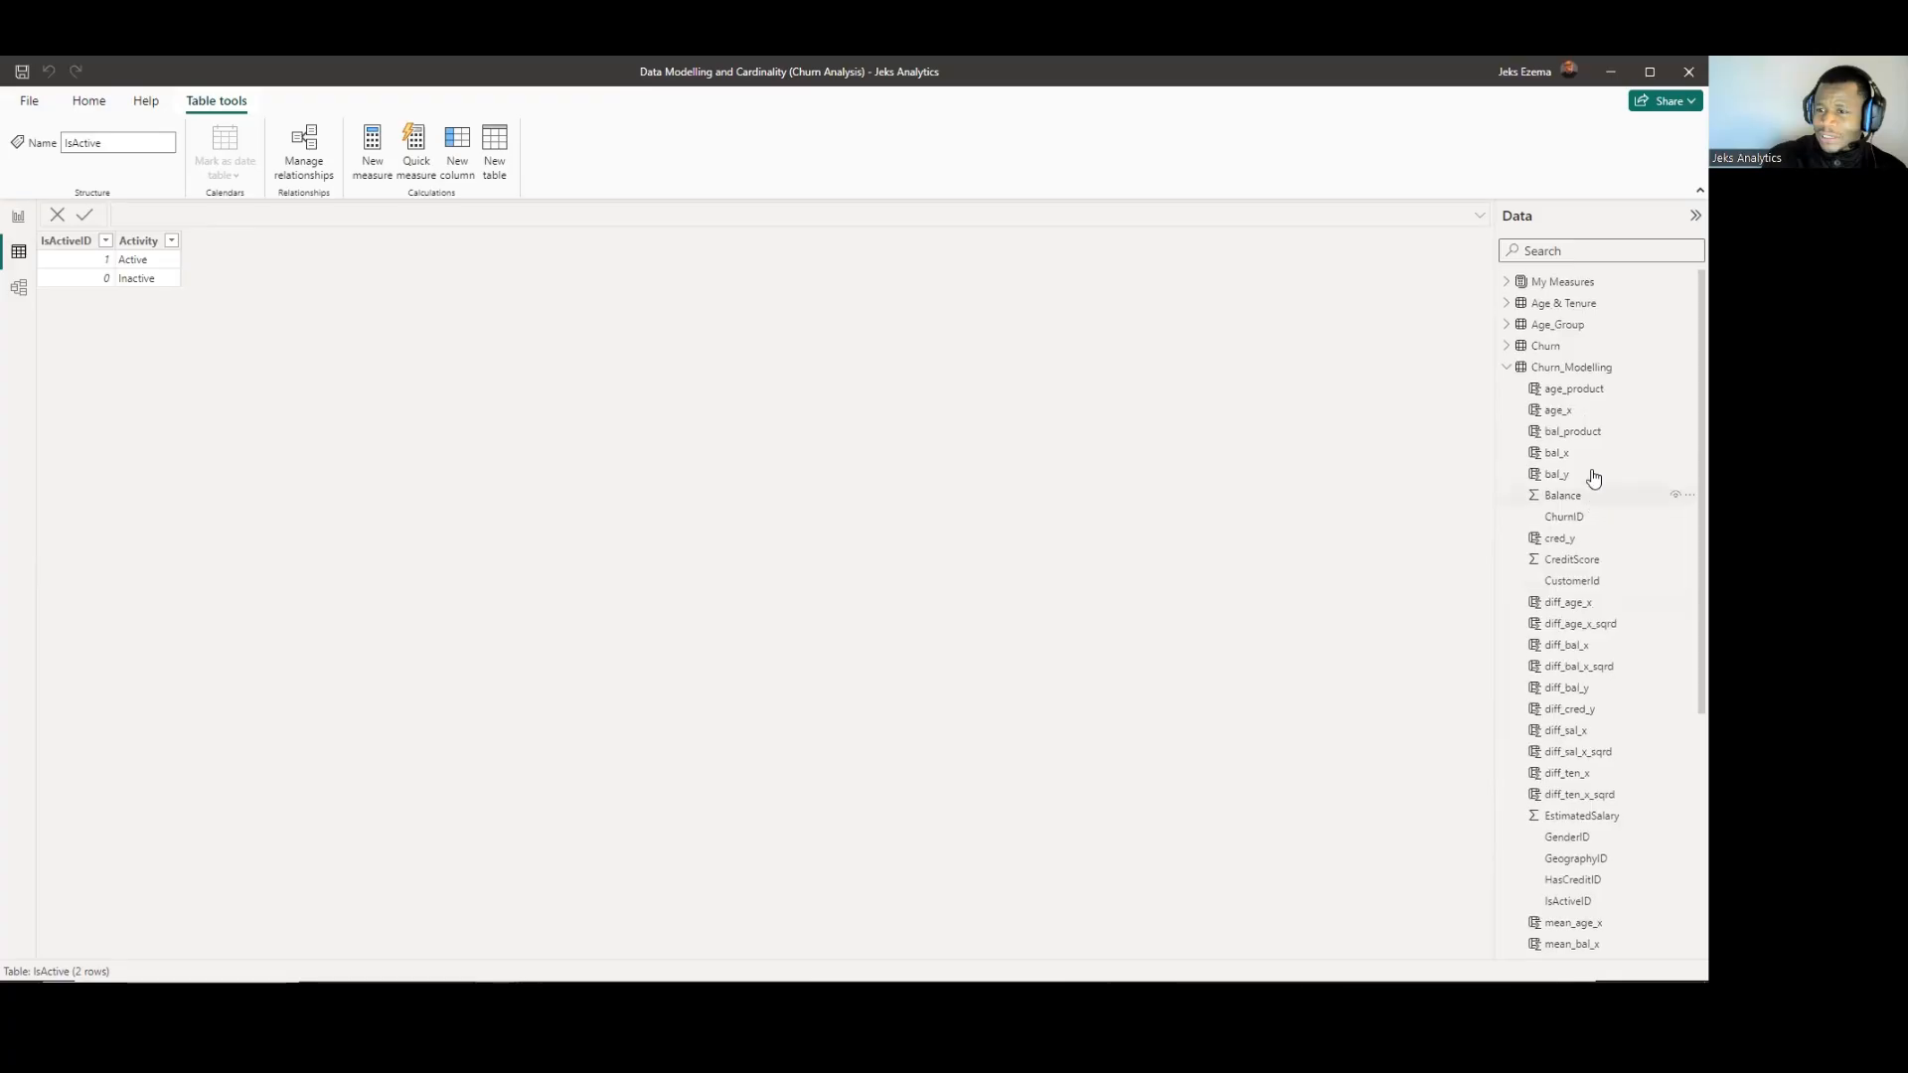
Review the Churn_Modelling data and its links to the other tables in the relationship diagram.
left_click(1556, 368)
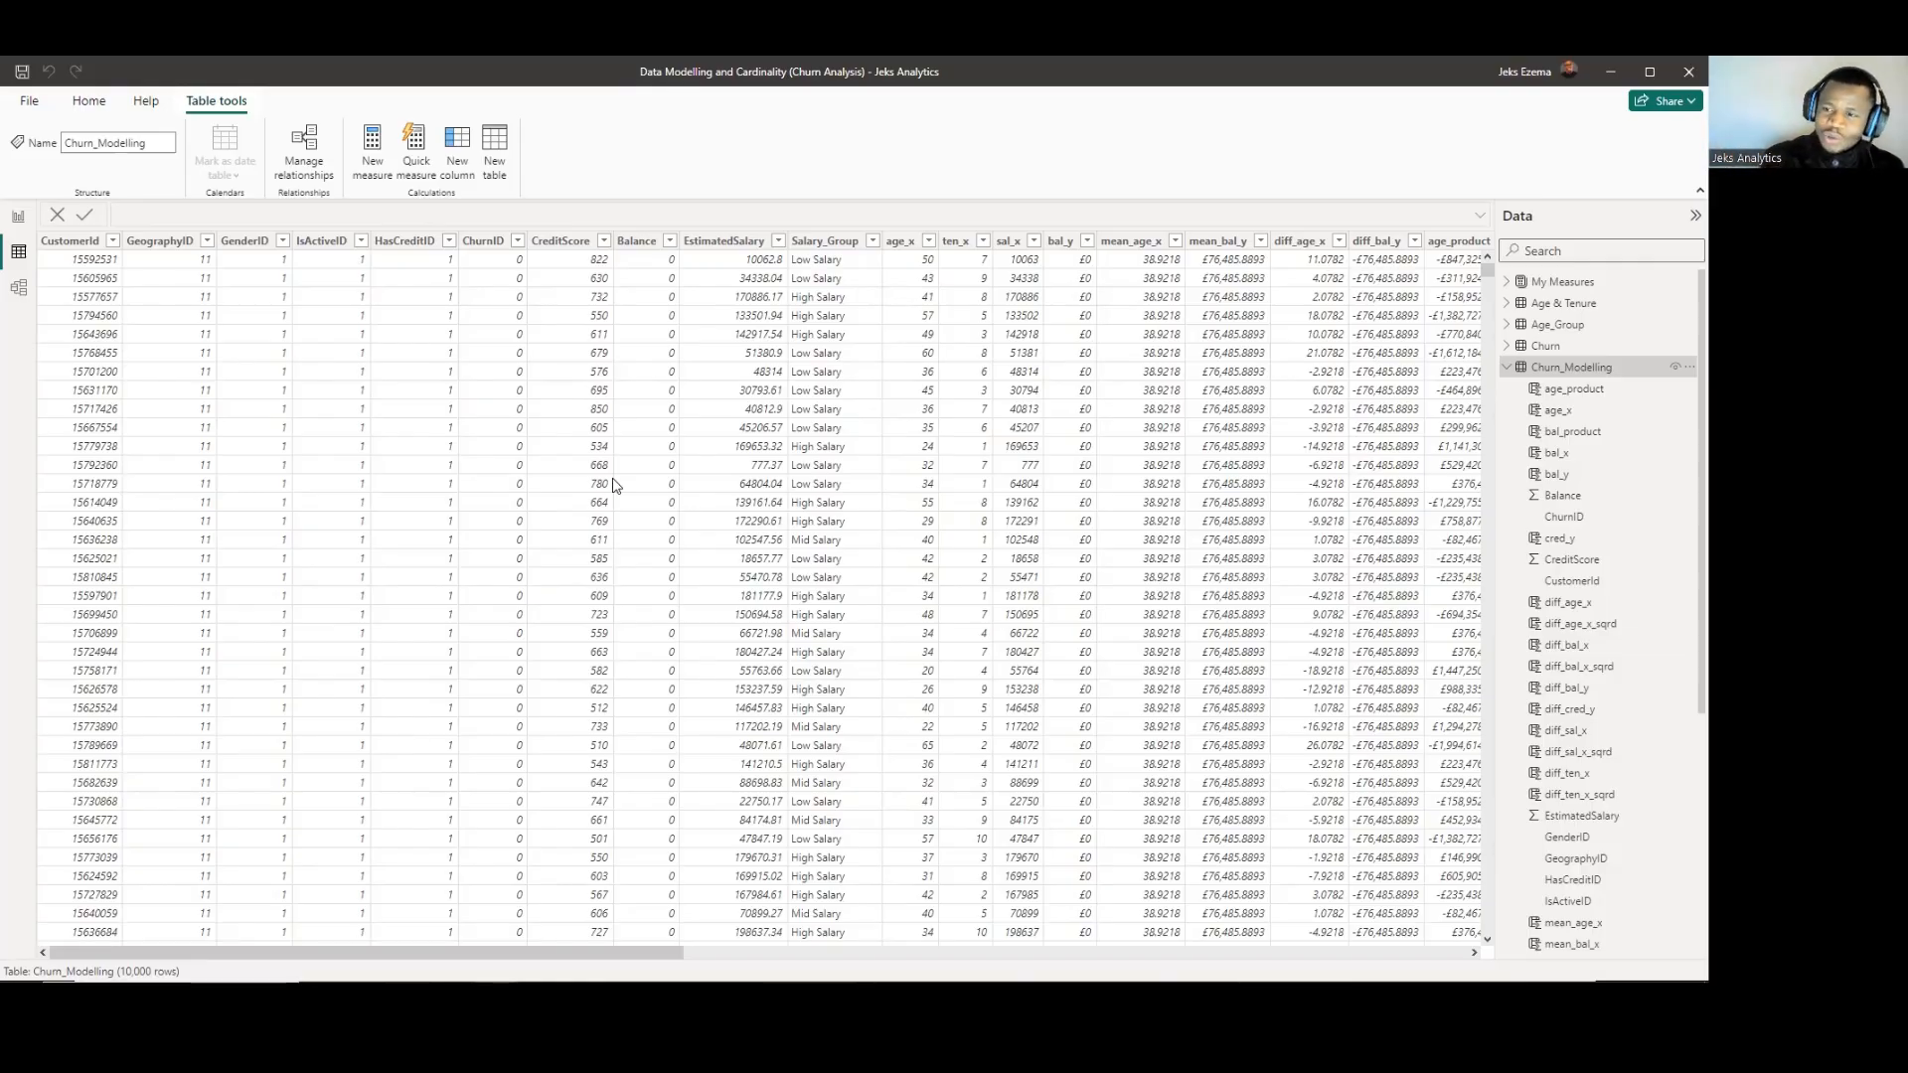
left_click(18, 289)
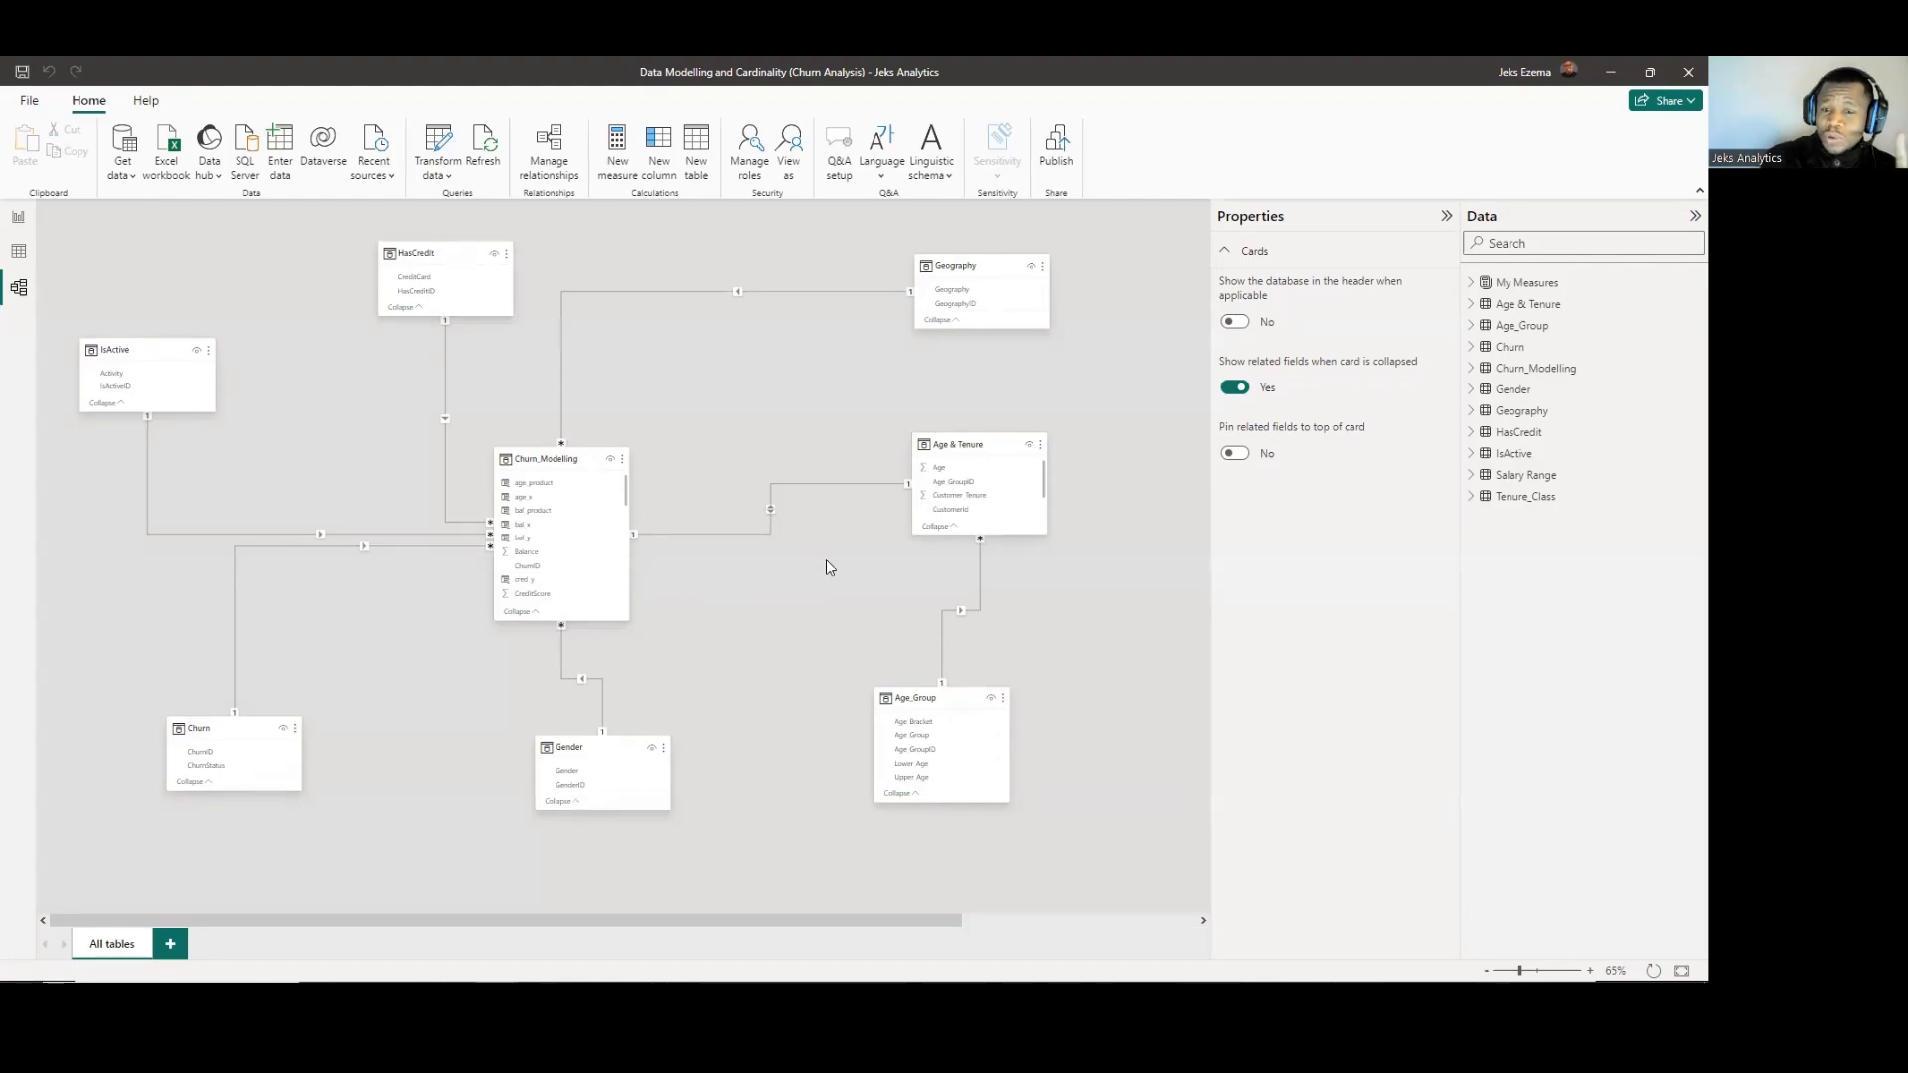
left_click(17, 254)
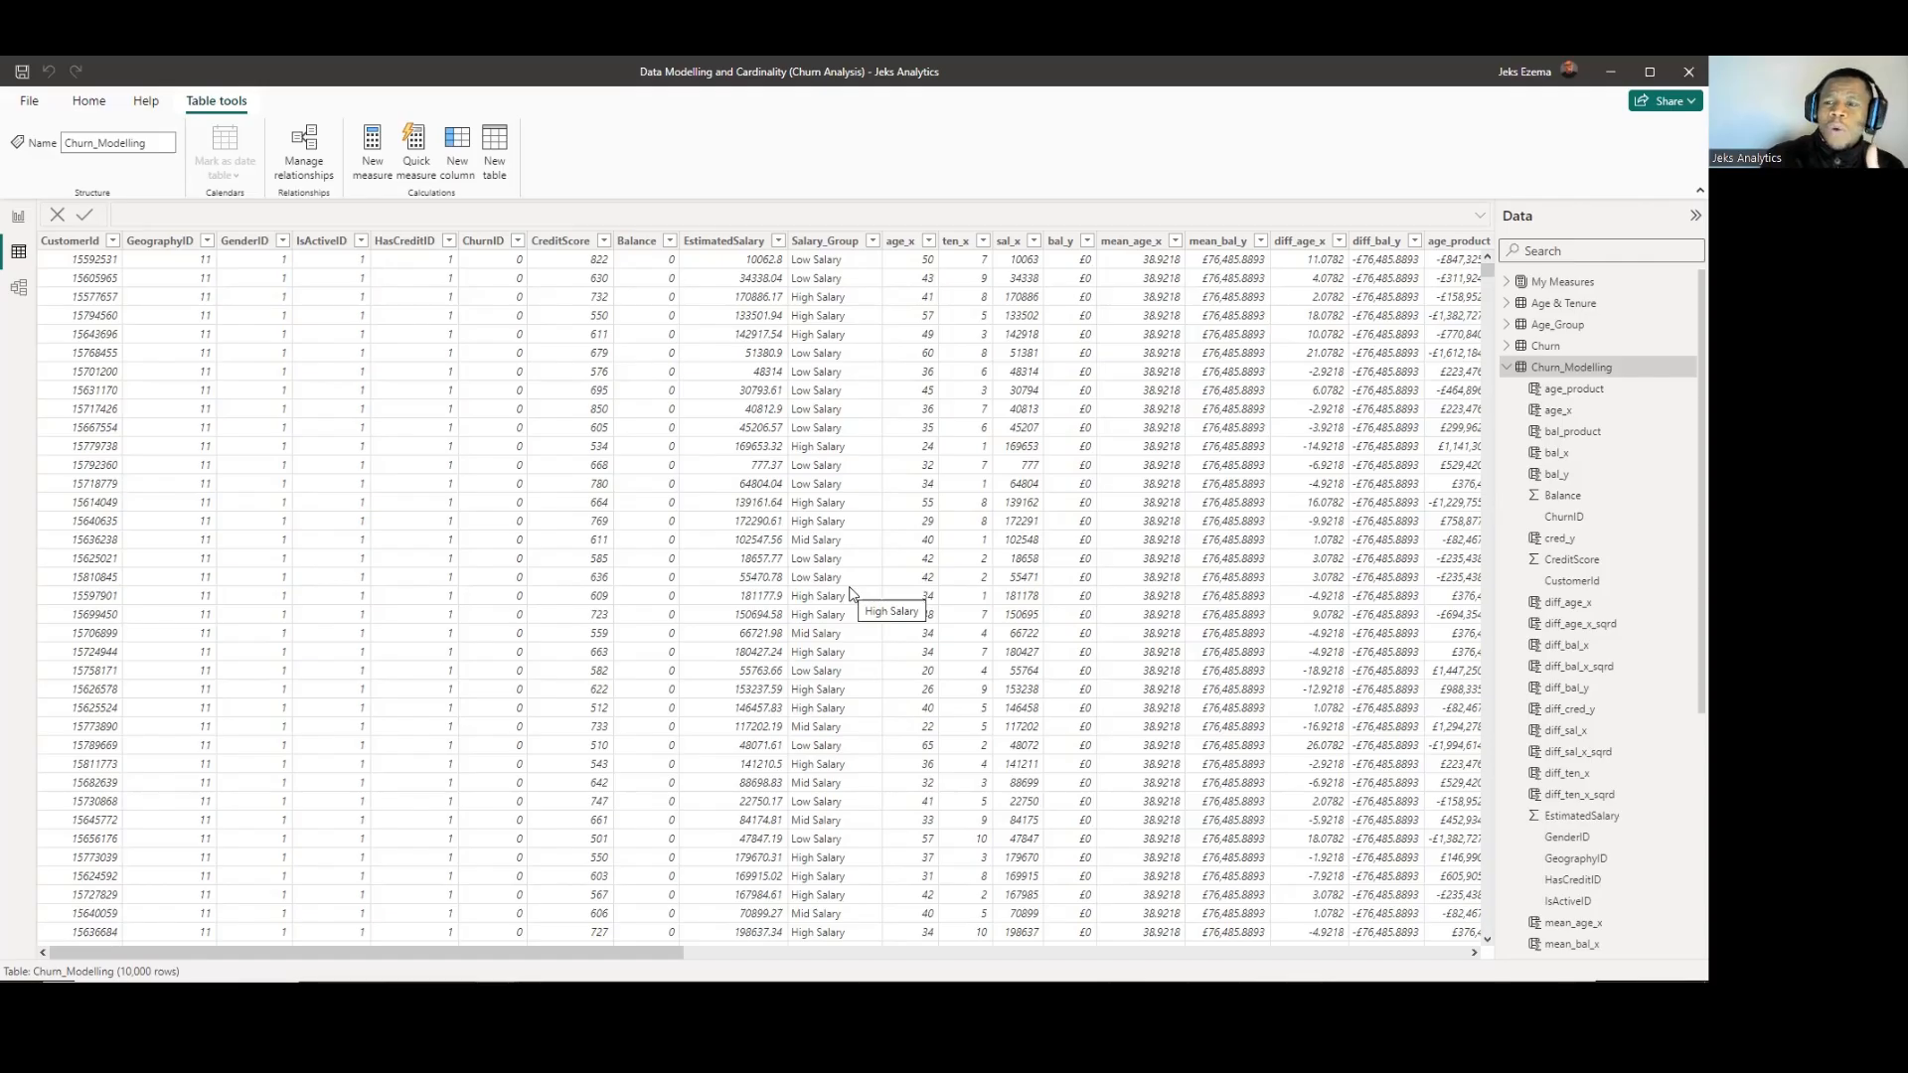
Examine the Age & Tenure table's rows, focusing on whether the CustomerId values are unique.
scroll(1561, 688, "down", 5)
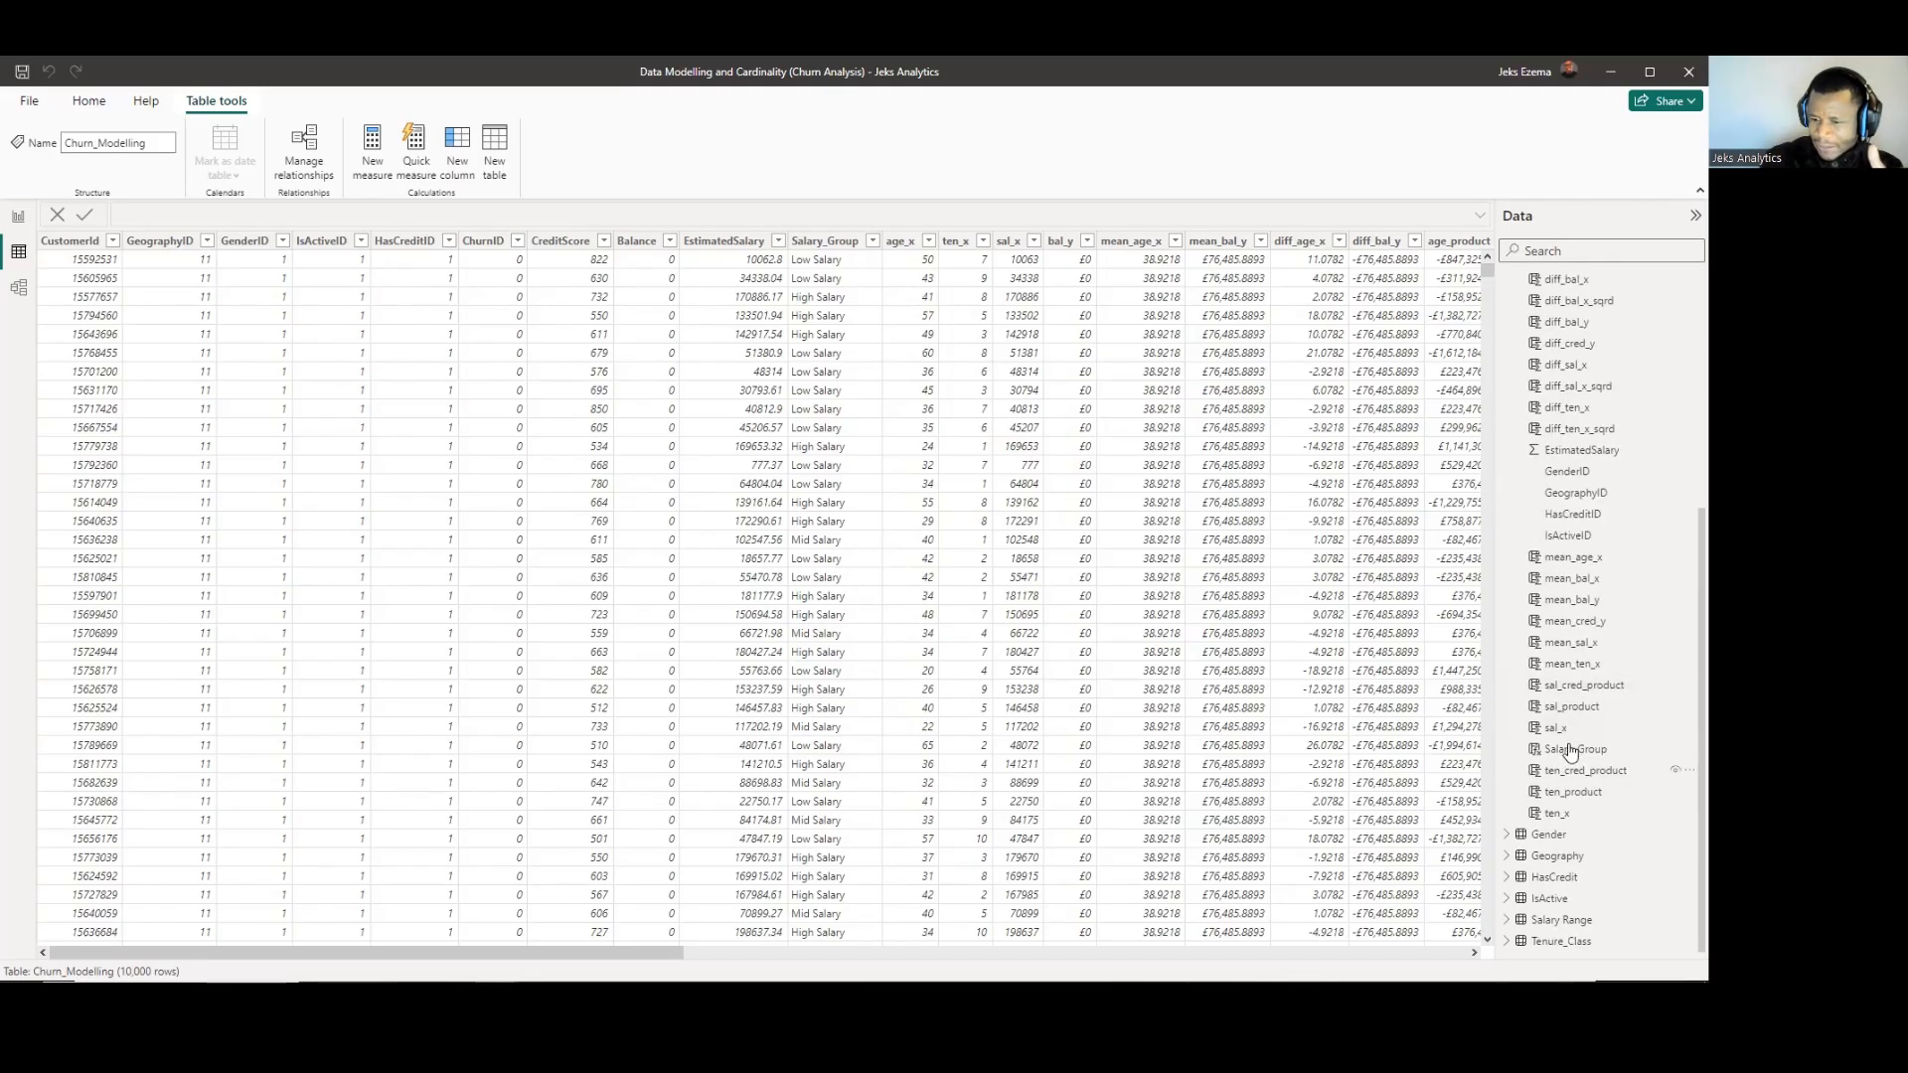
scroll(1571, 752, "up", 5)
left_click(1577, 305)
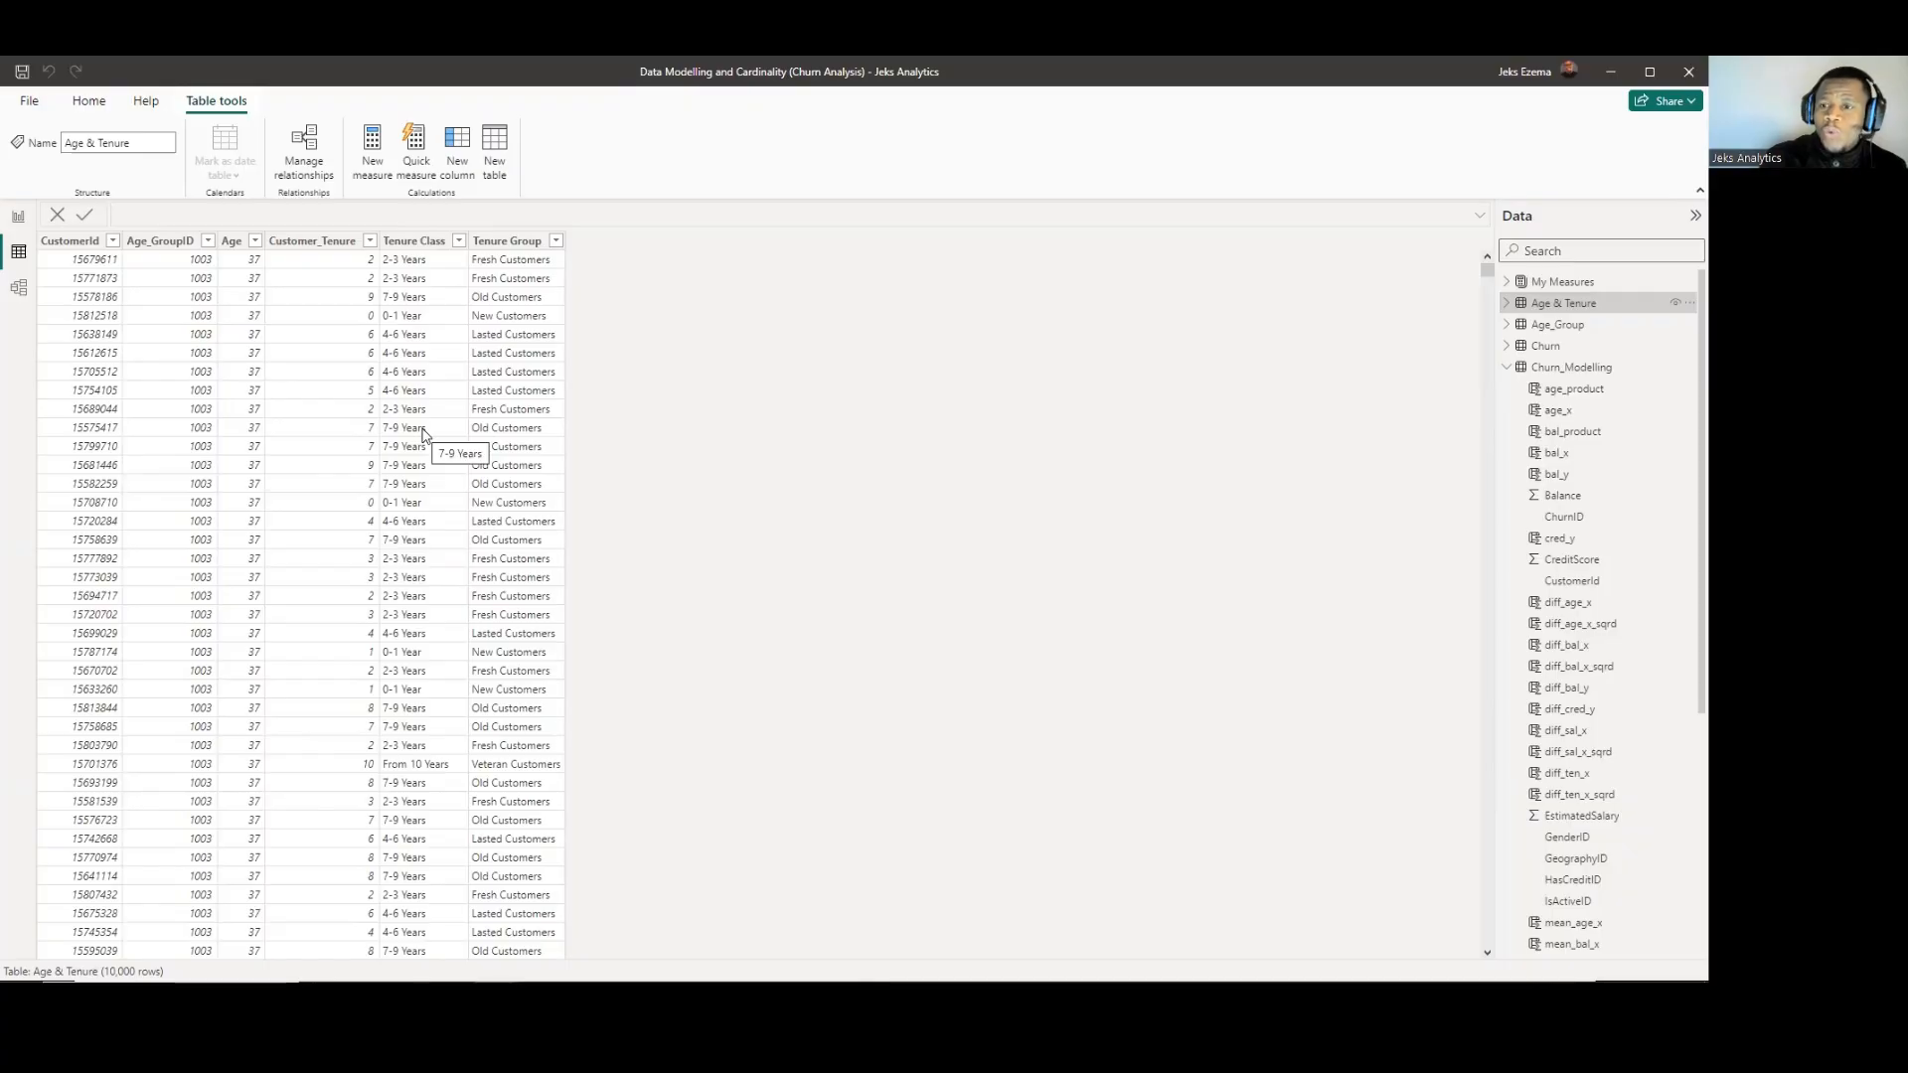
left_click(88, 247)
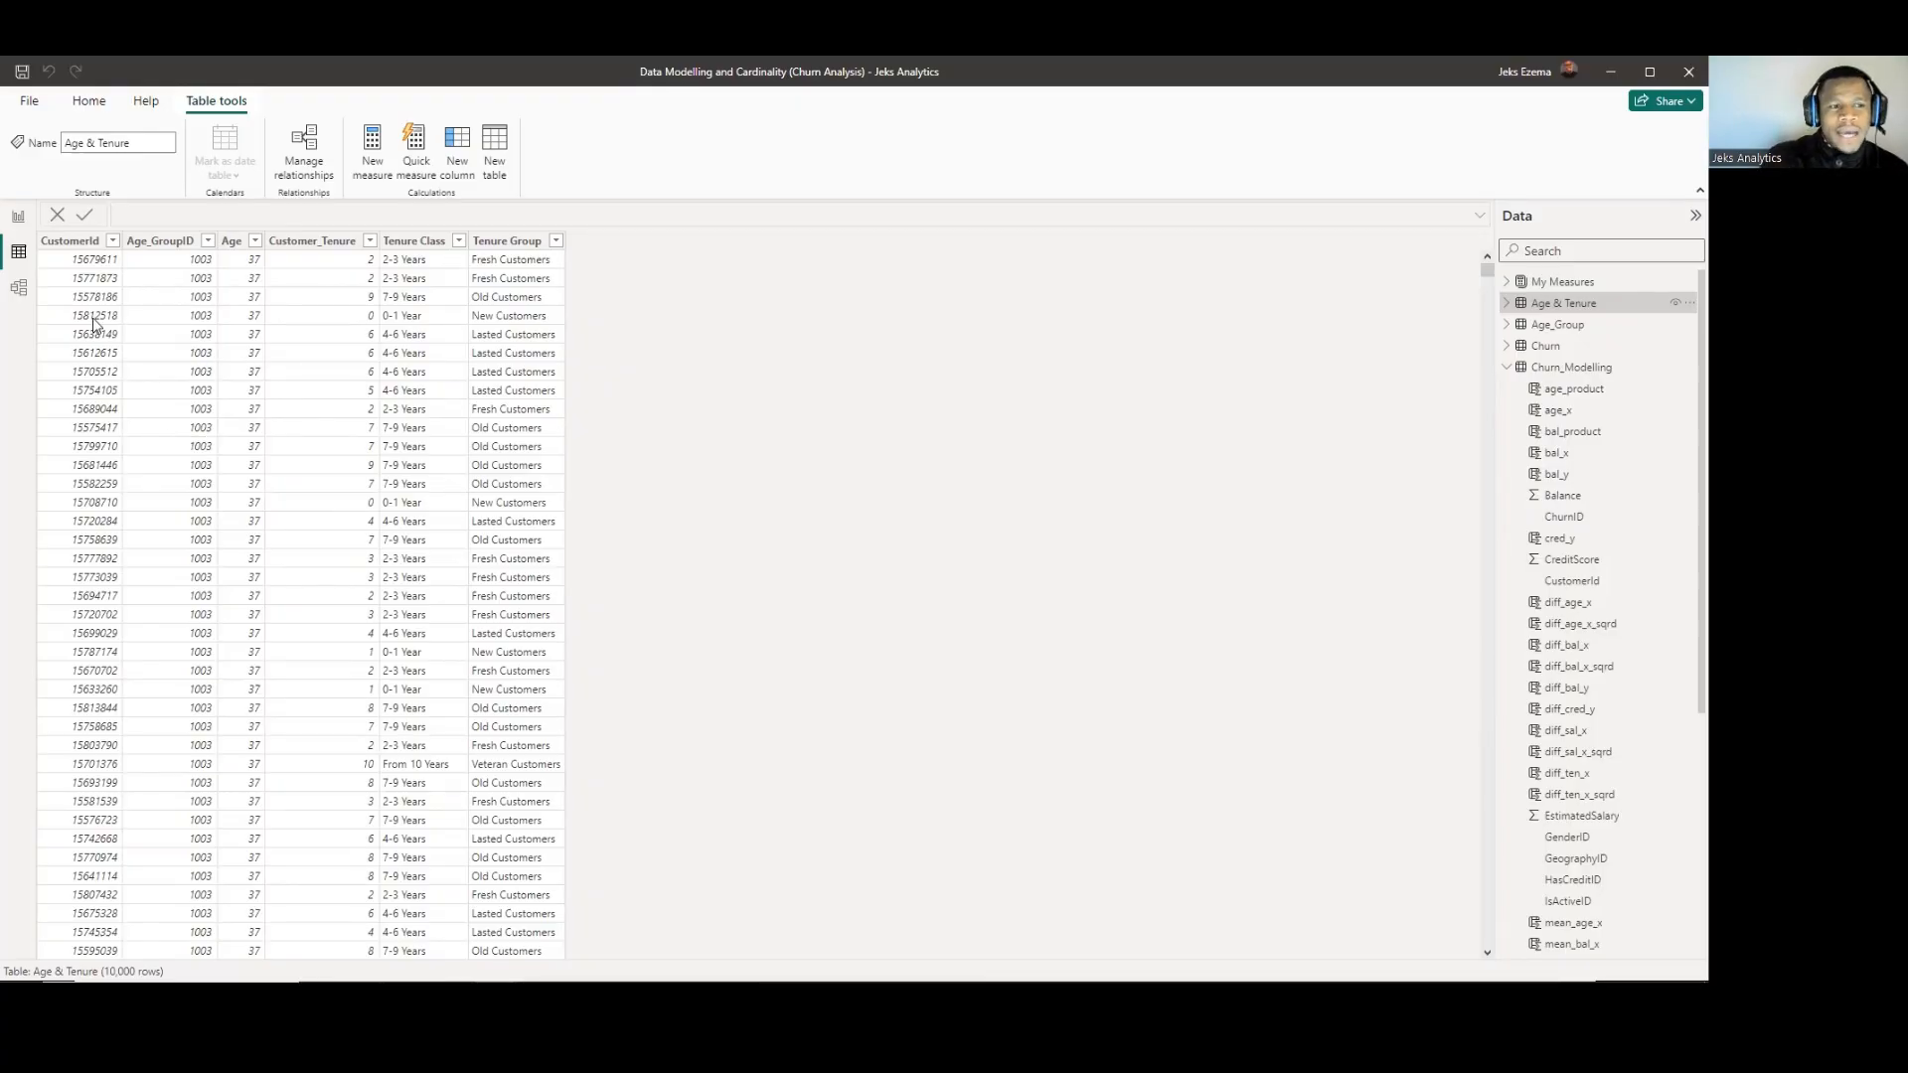
scroll(93, 325, "down", 3)
scroll(92, 325, "up", 3)
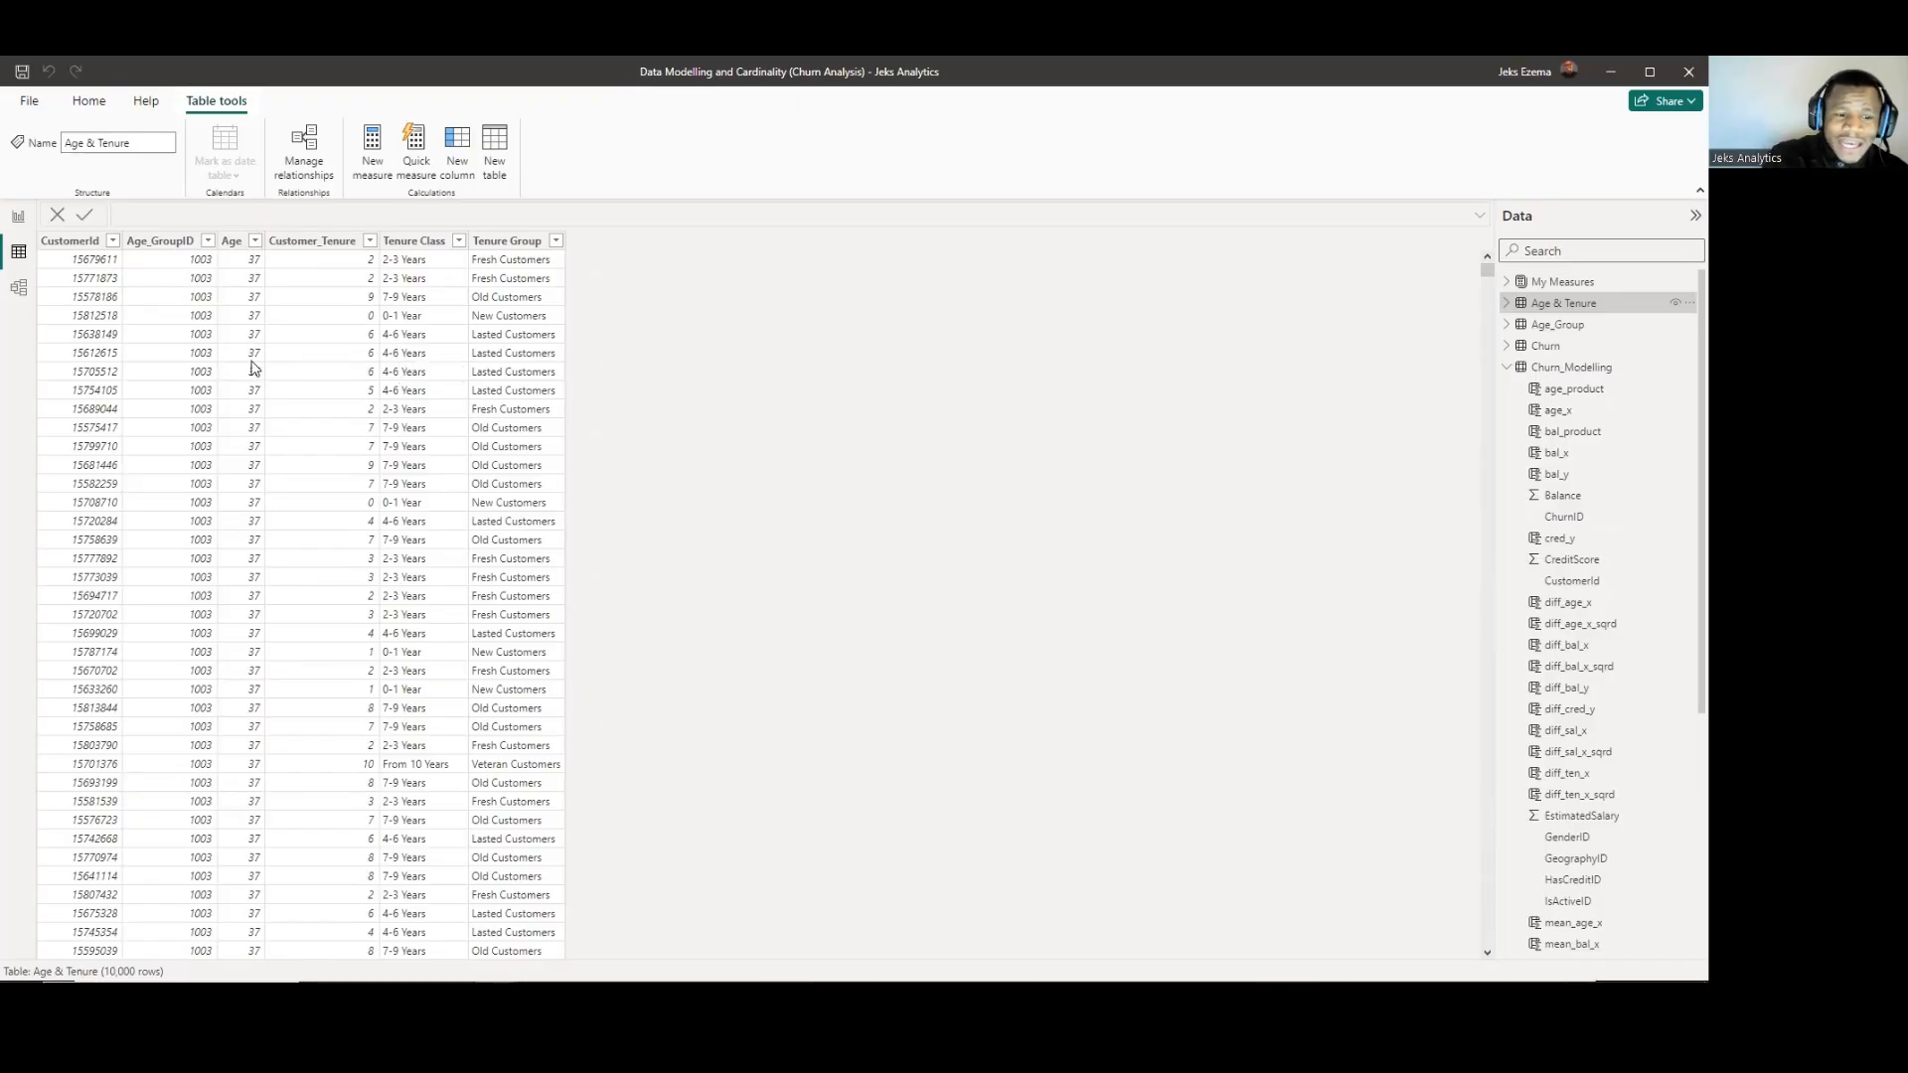
scroll(255, 387, "down", 2)
scroll(255, 390, "up", 2)
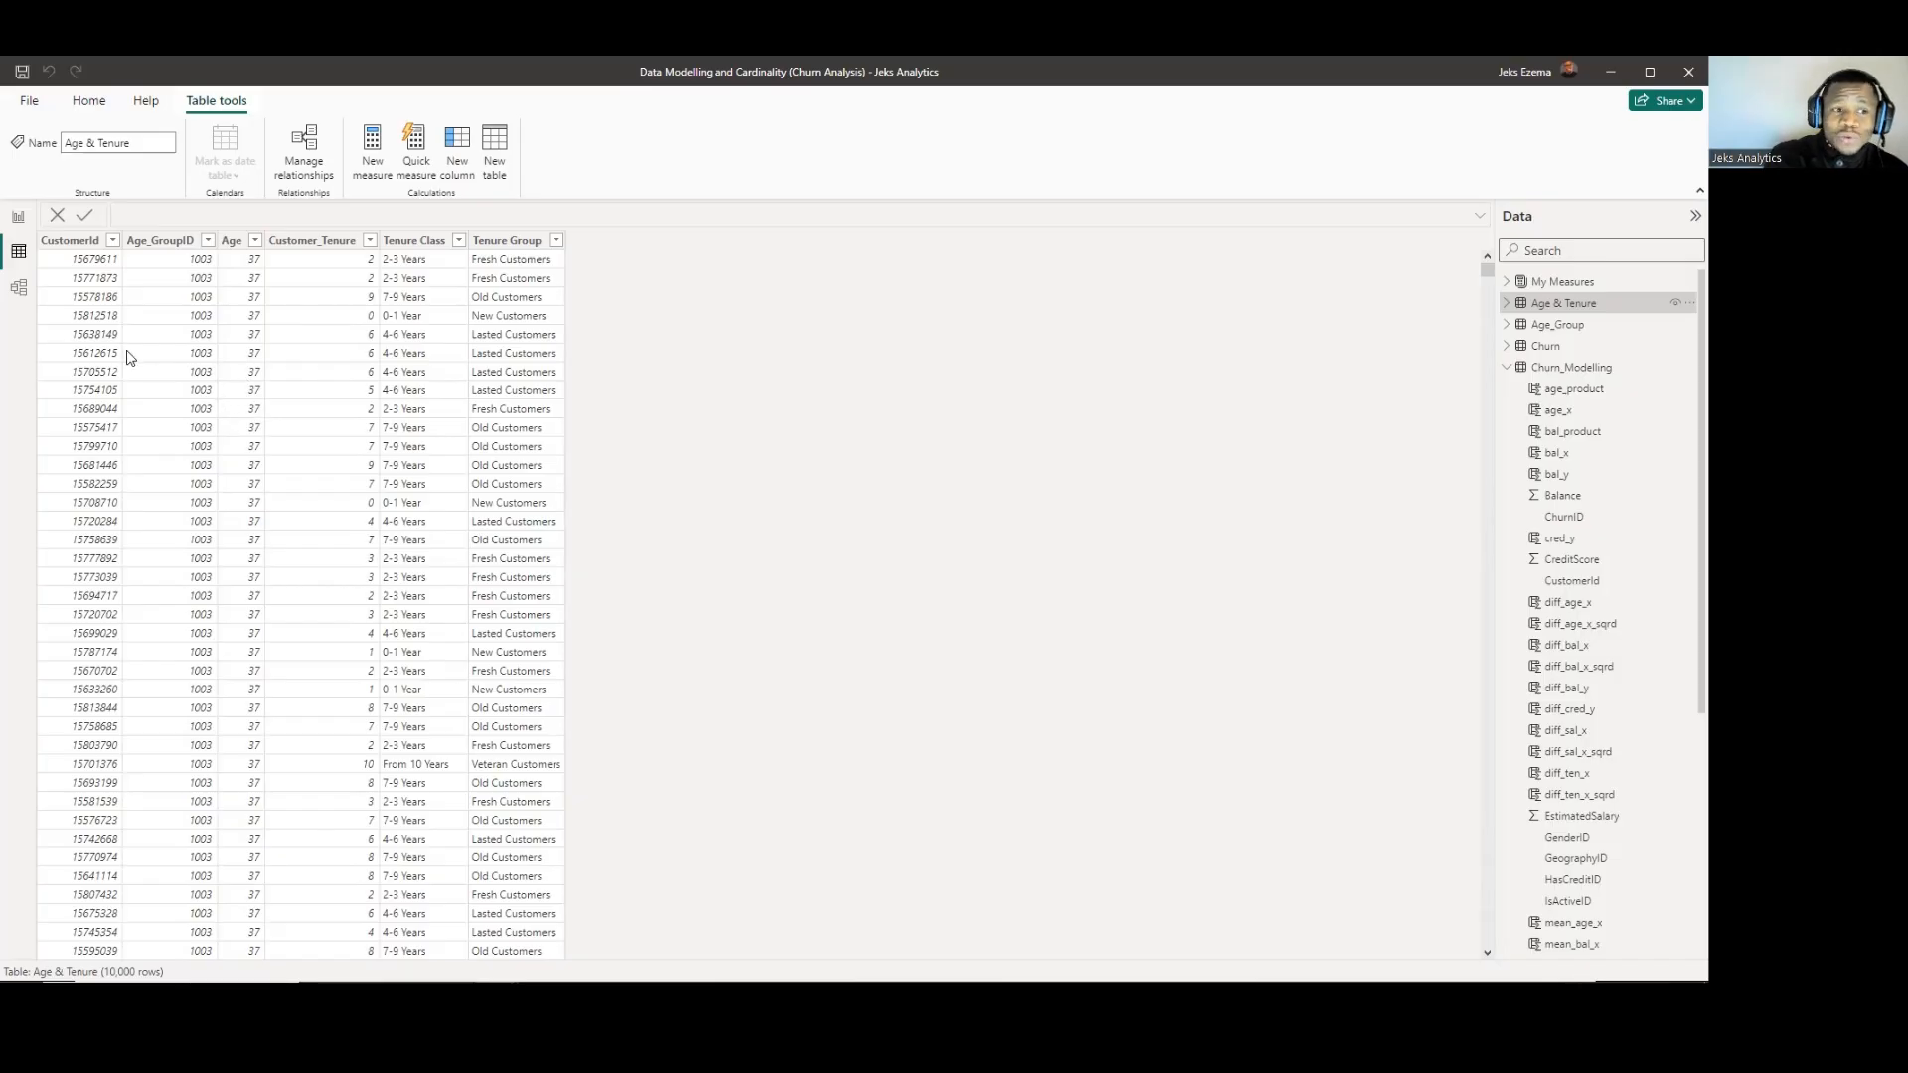
left_click(95, 248)
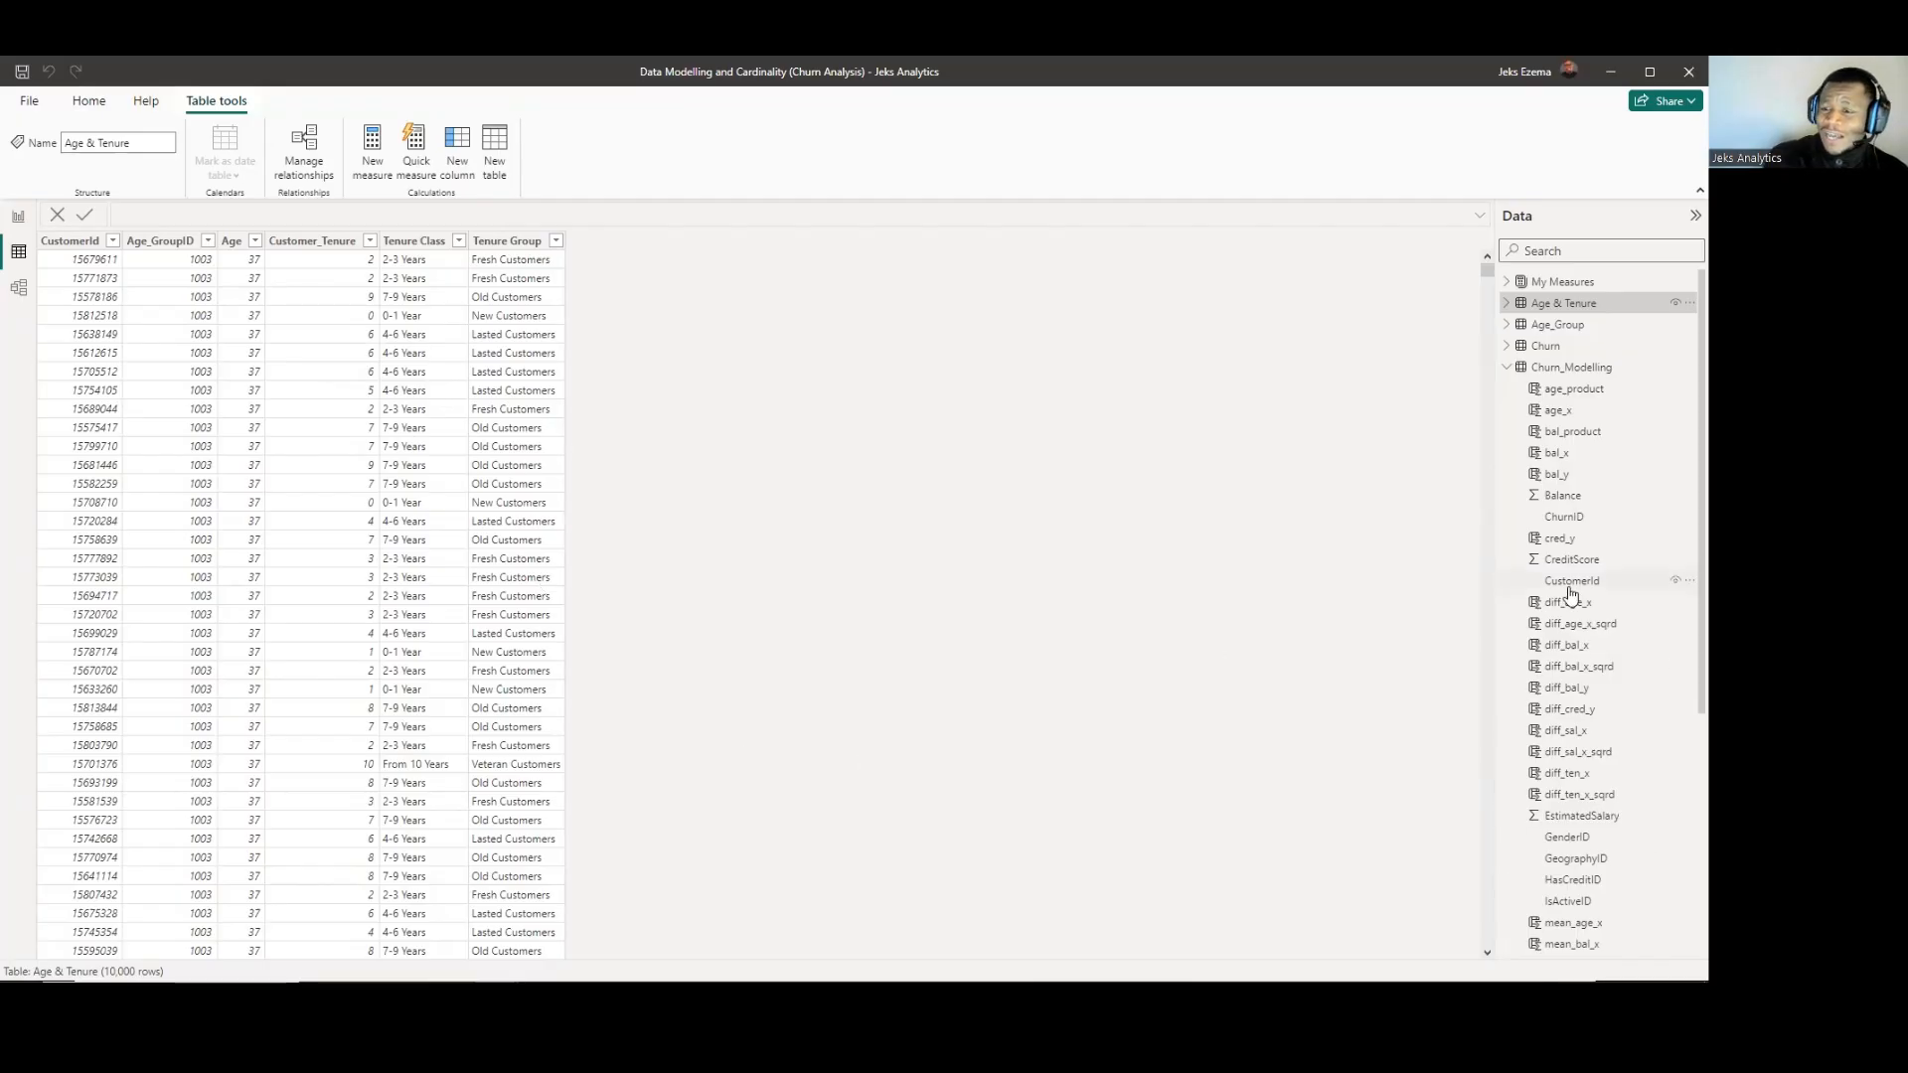
Display the Churn_Modelling data to compare its CustomerId column and row count with Age & Tenure.
scroll(1575, 584, "down", 2)
scroll(1568, 477, "up", 2)
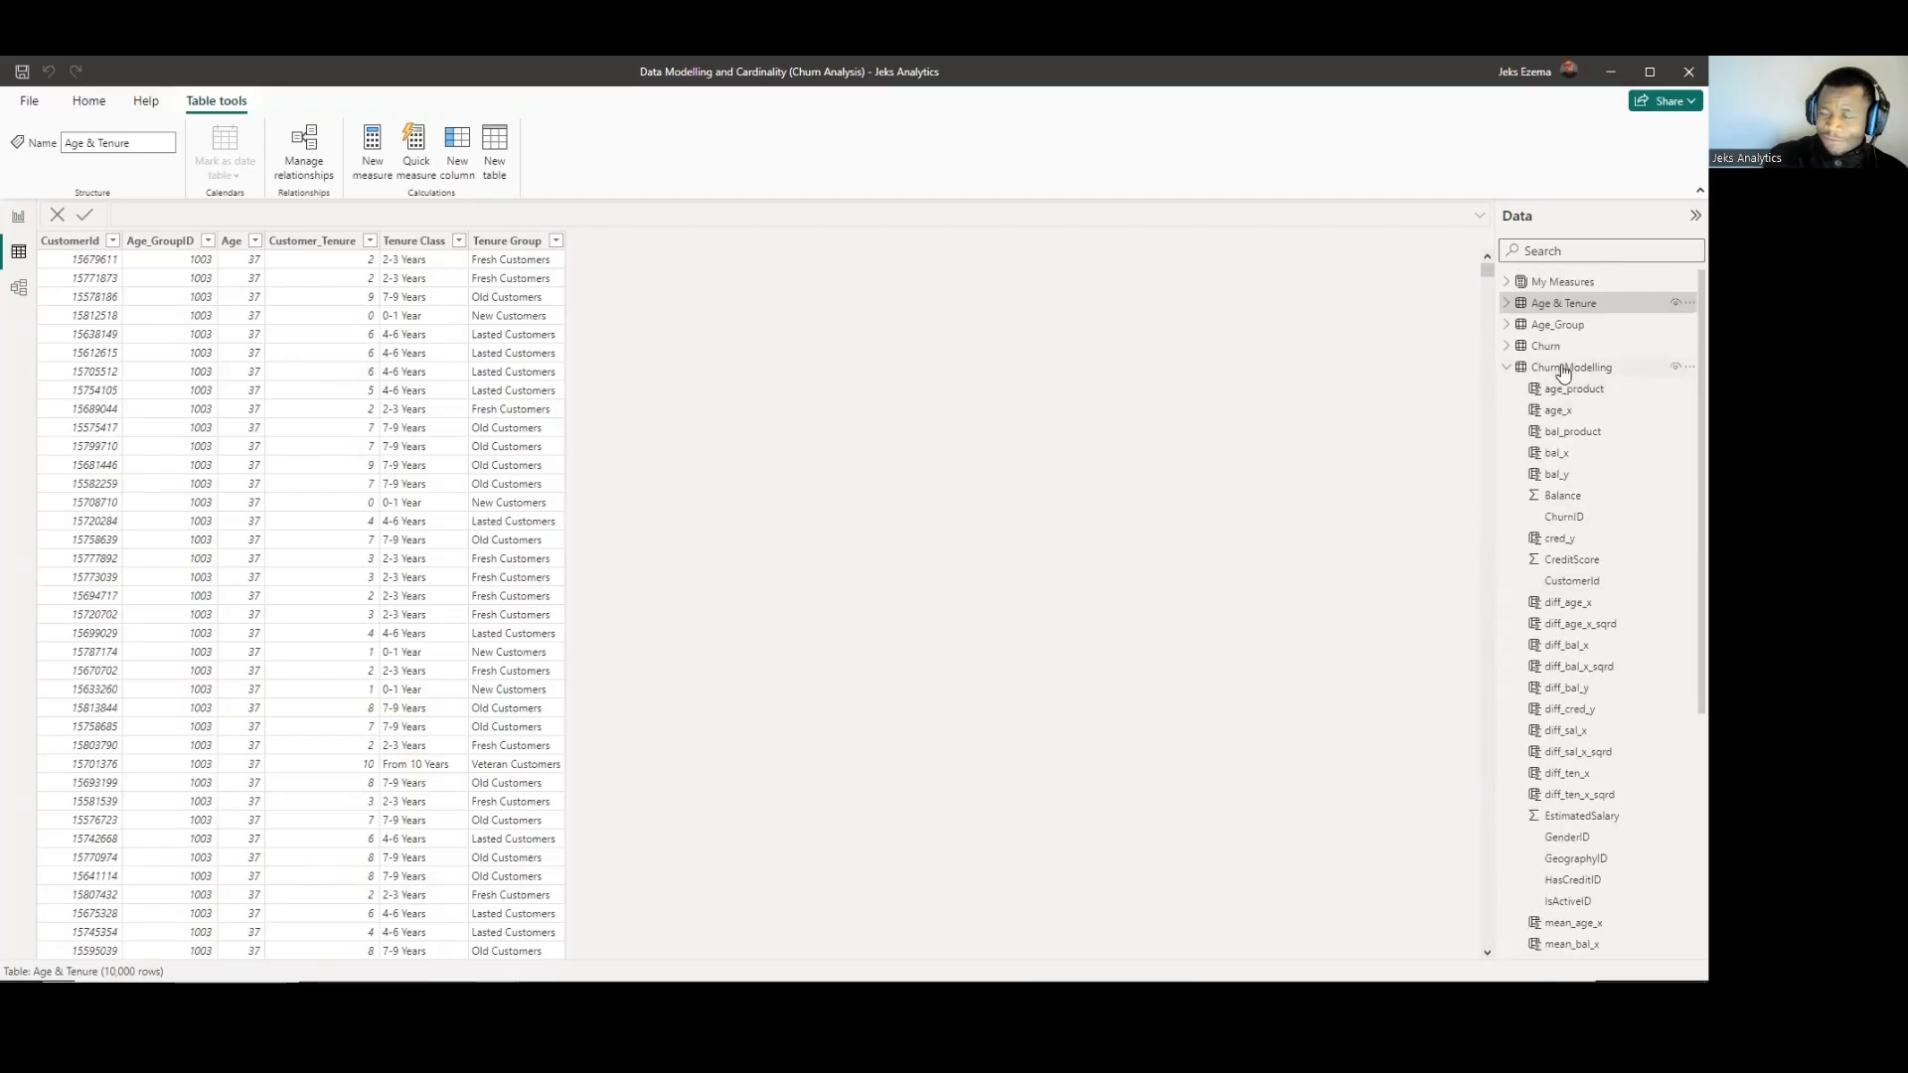
left_click(1568, 368)
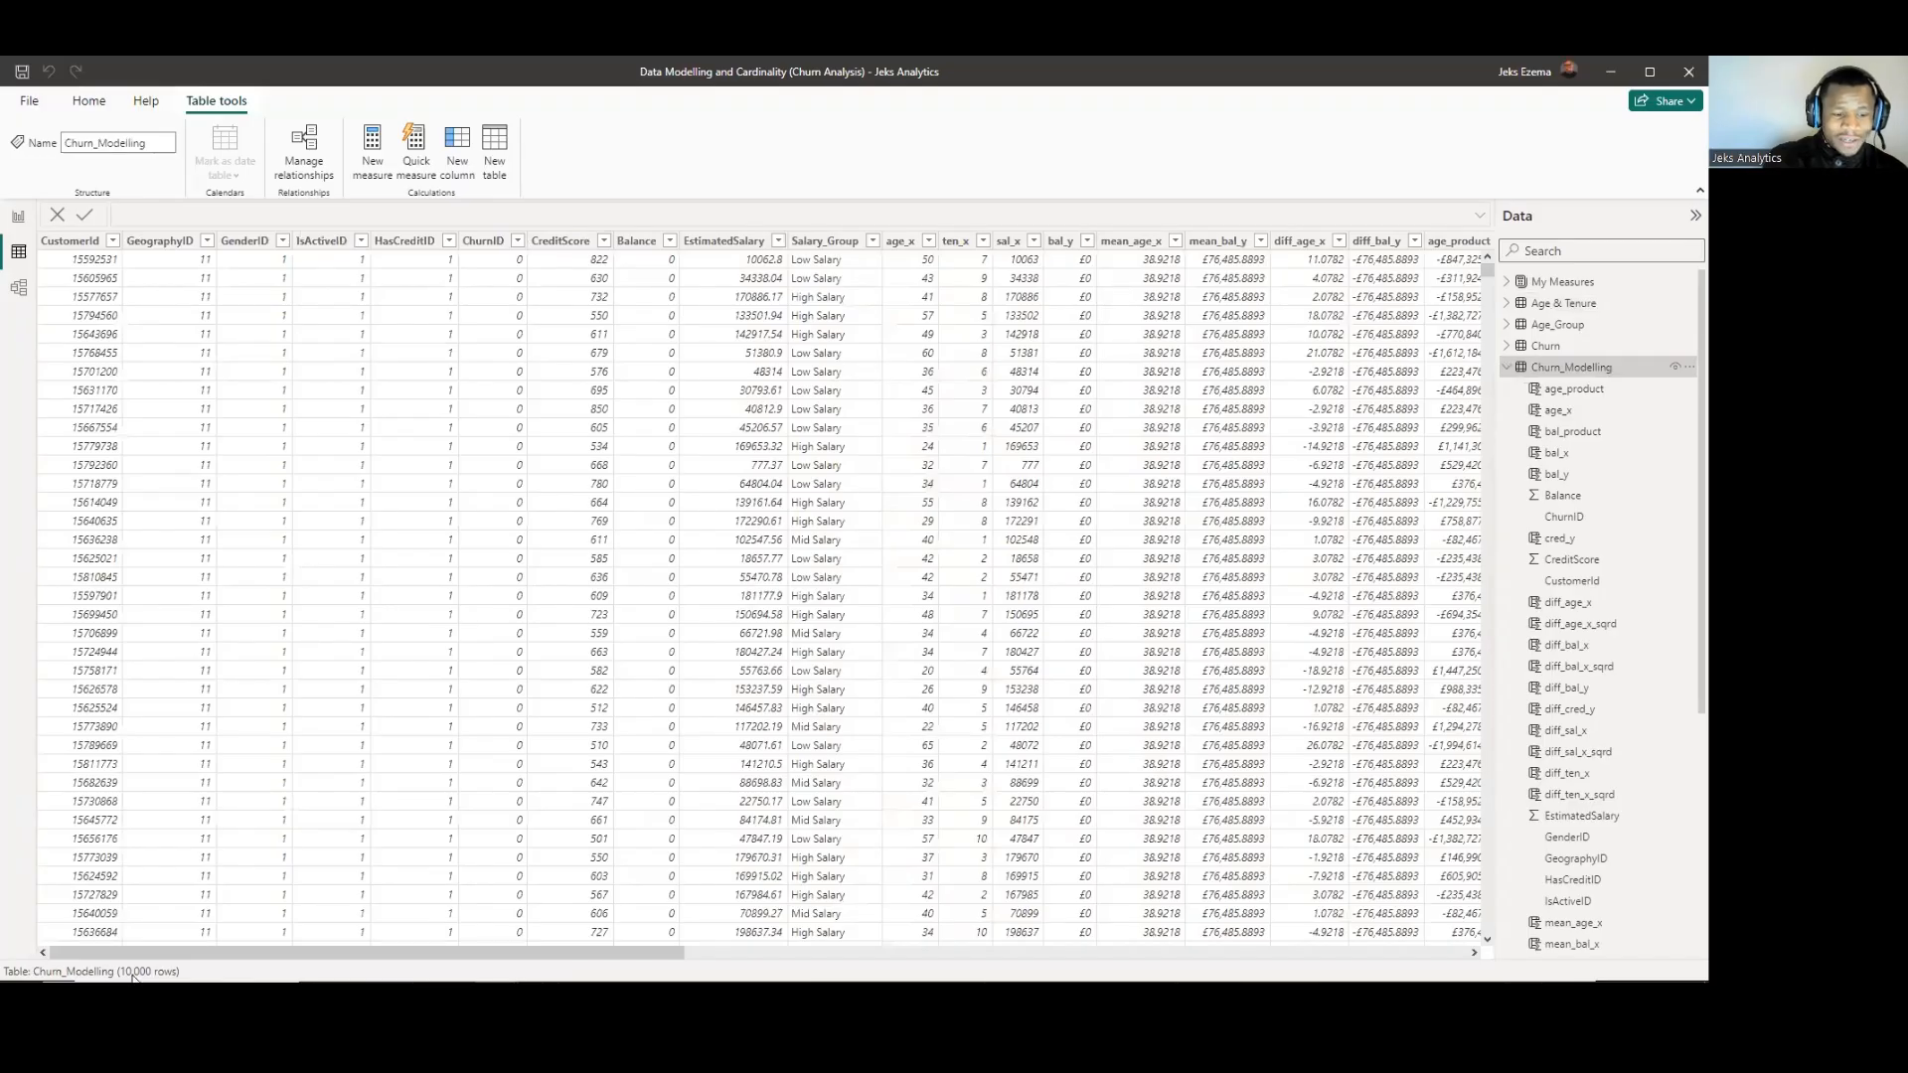
Compare the Age_Group, Age & Tenure and Churn_Modelling tables, and review how they link in the relationship diagram.
left_click(1558, 326)
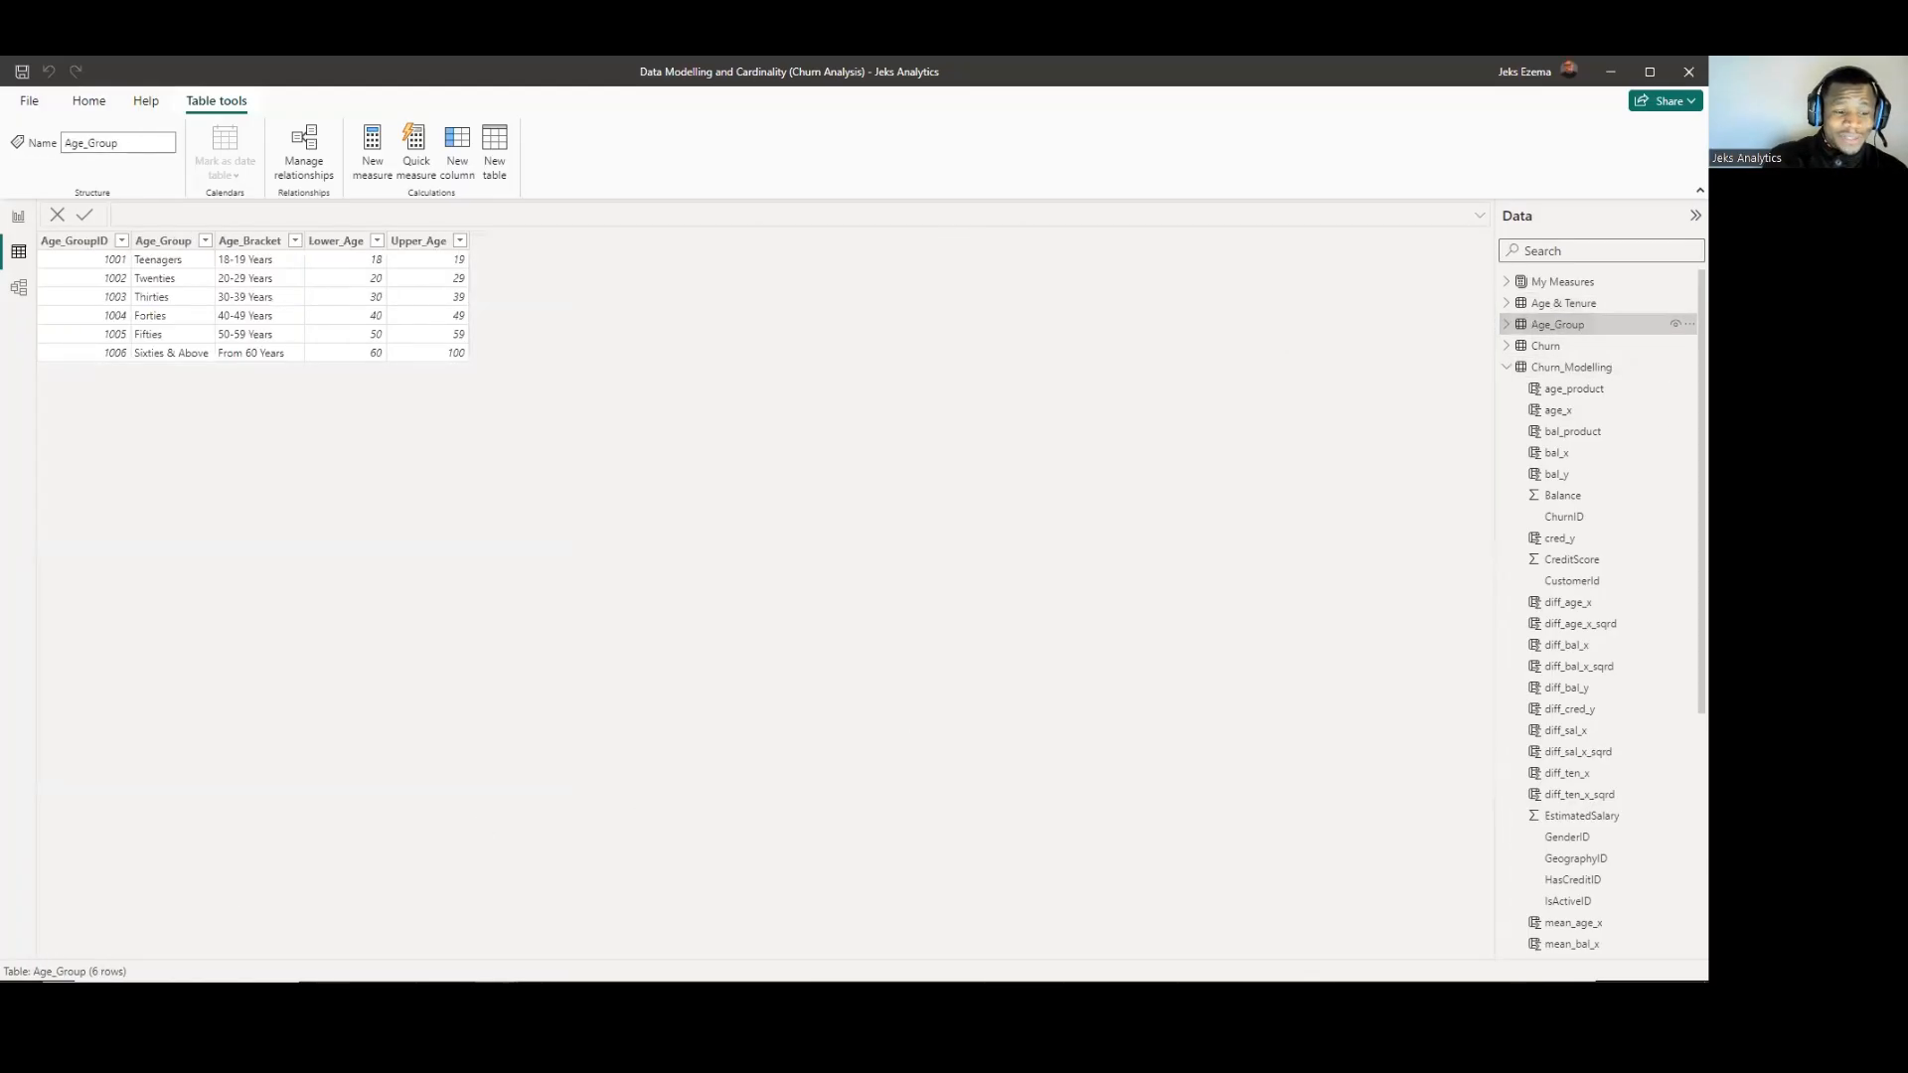
left_click(1563, 303)
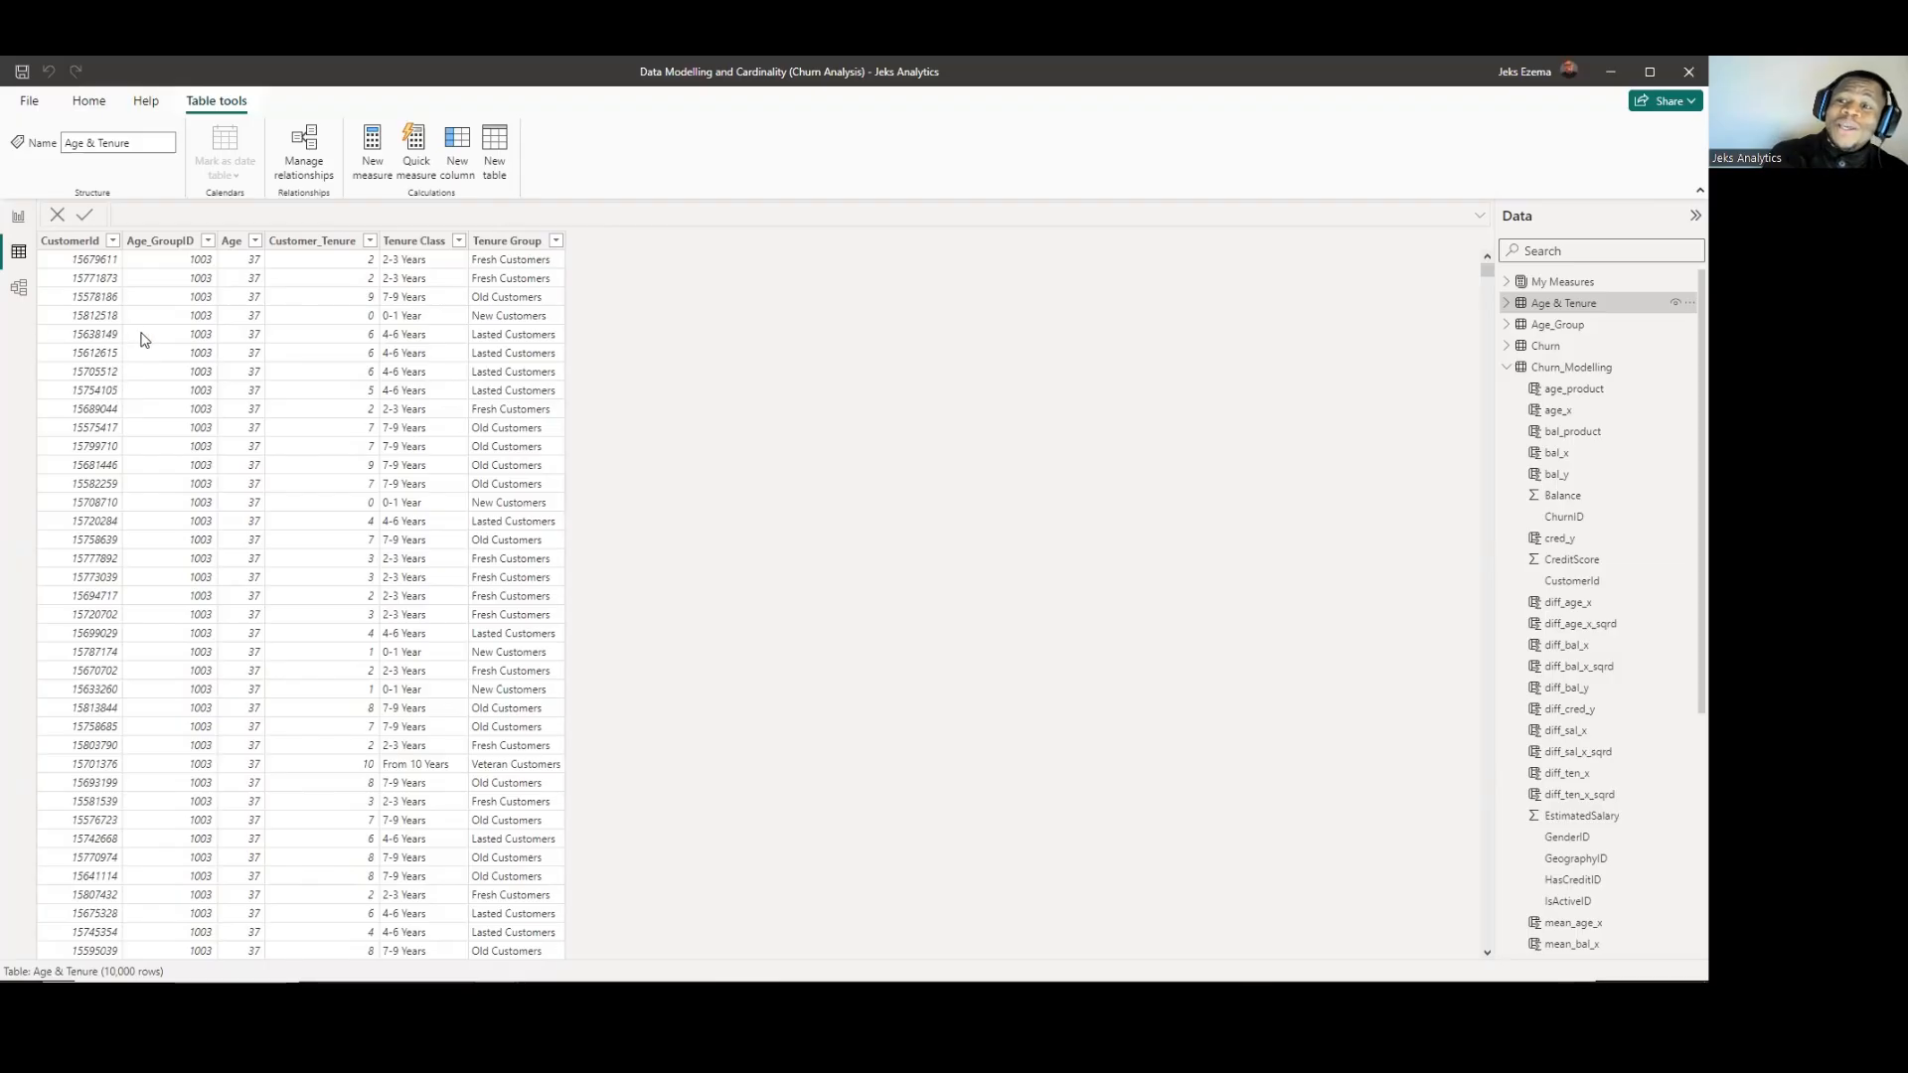
left_click(1573, 370)
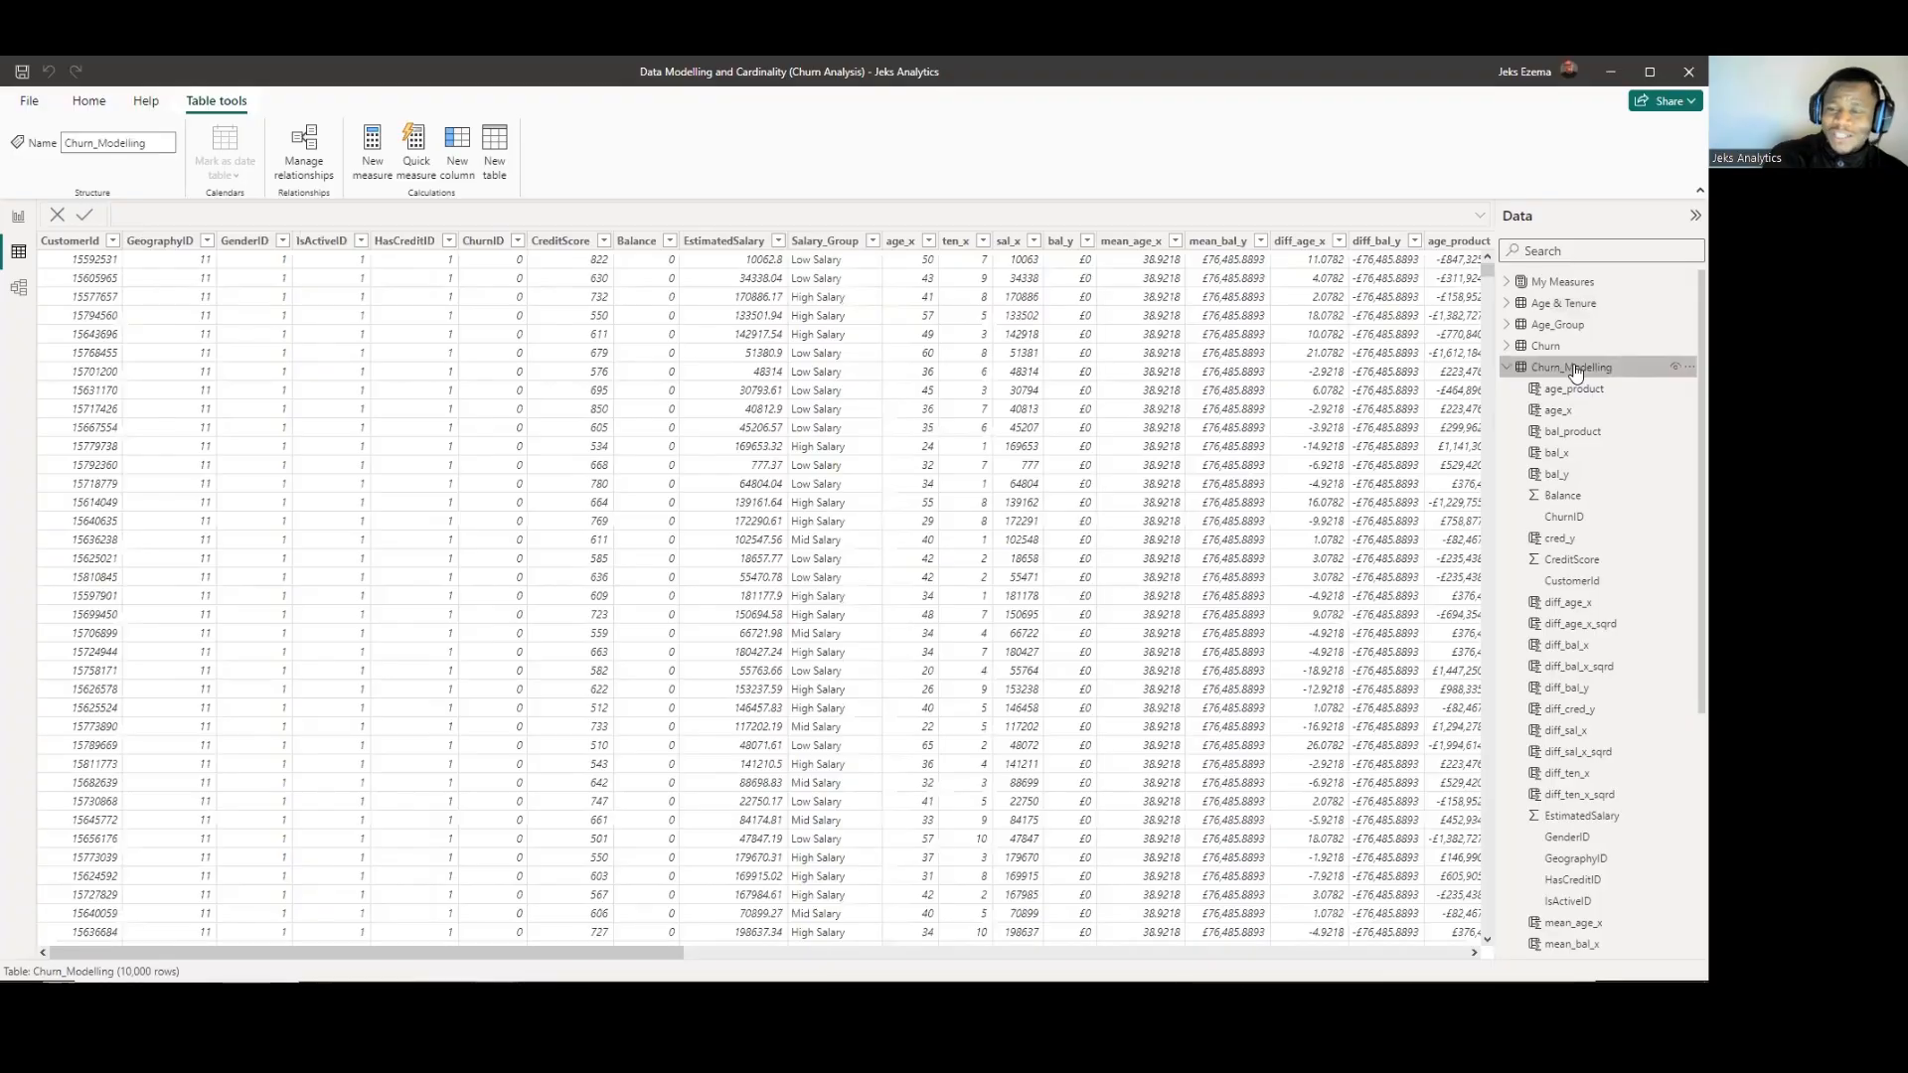
left_click(18, 287)
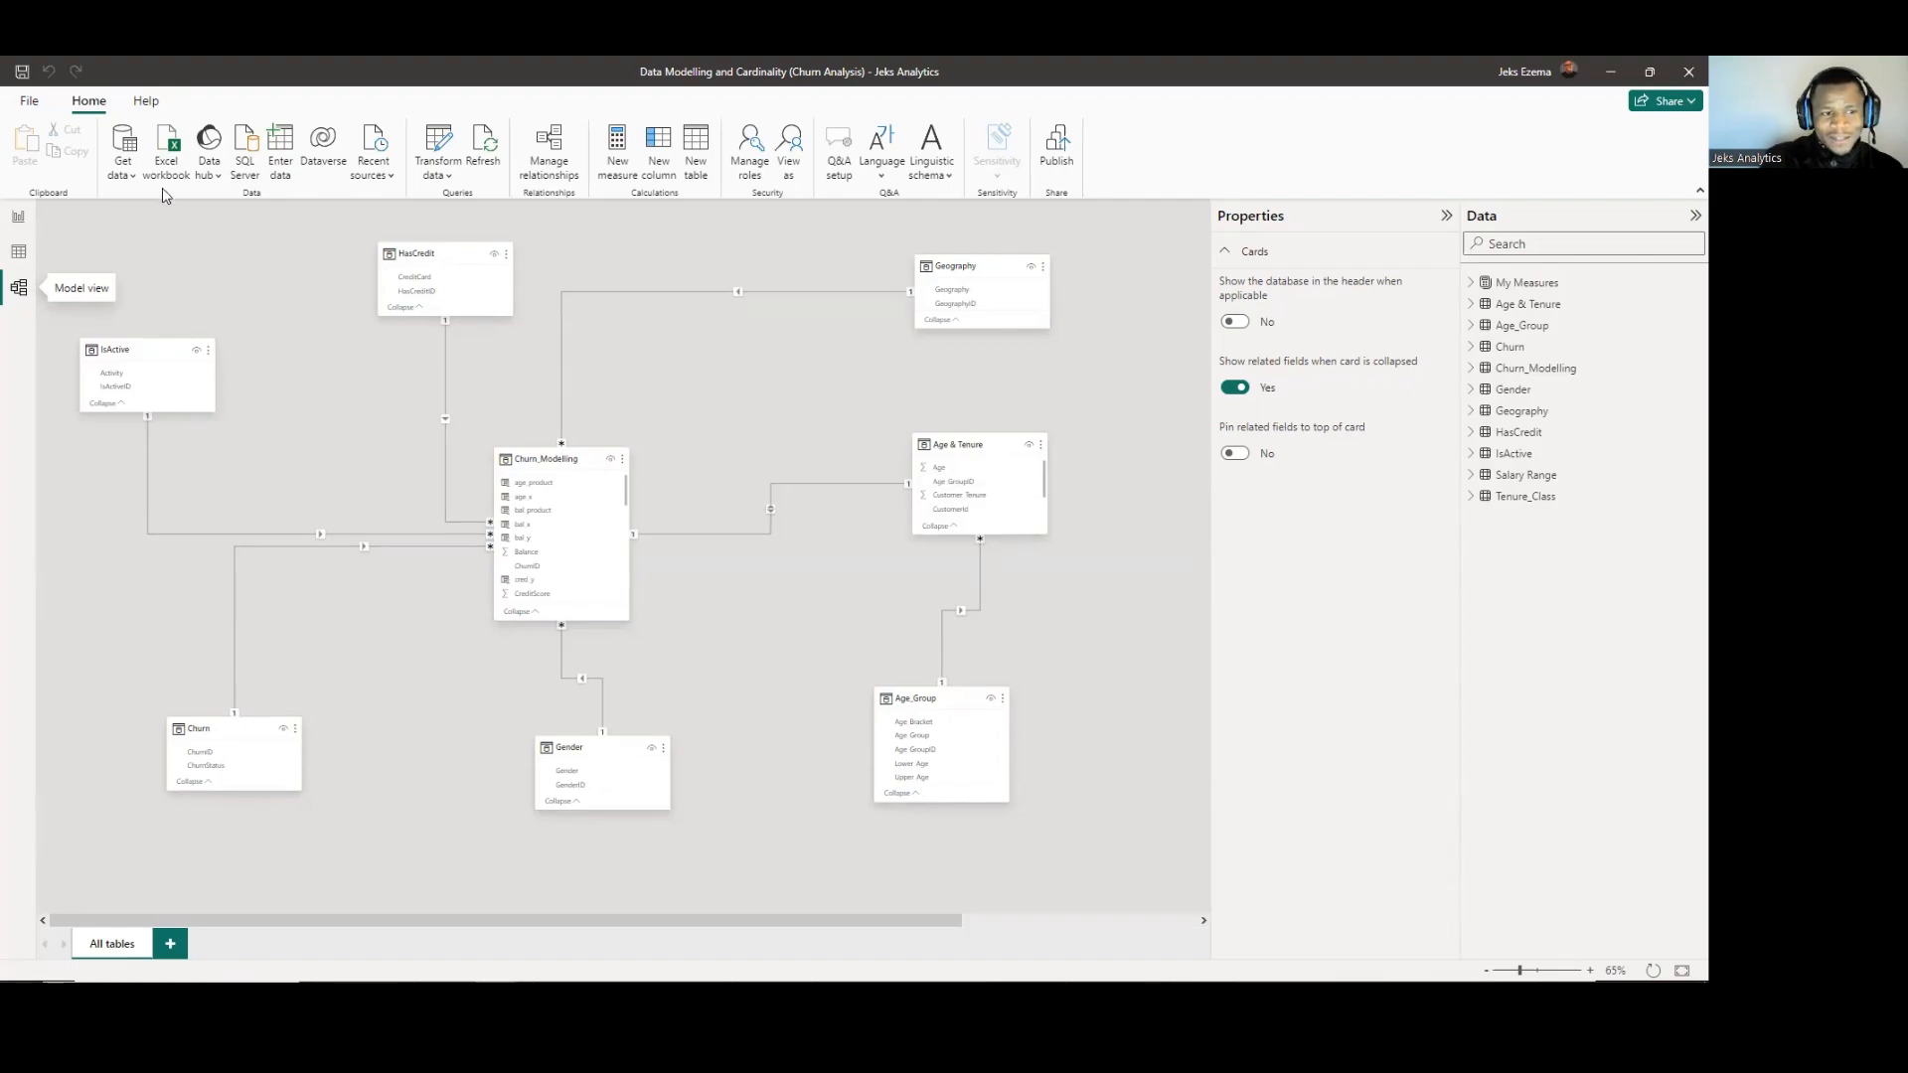
Return to the table data and examine the CustomerId and Age_GroupID columns of the Age & Tenure table.
left_click(18, 252)
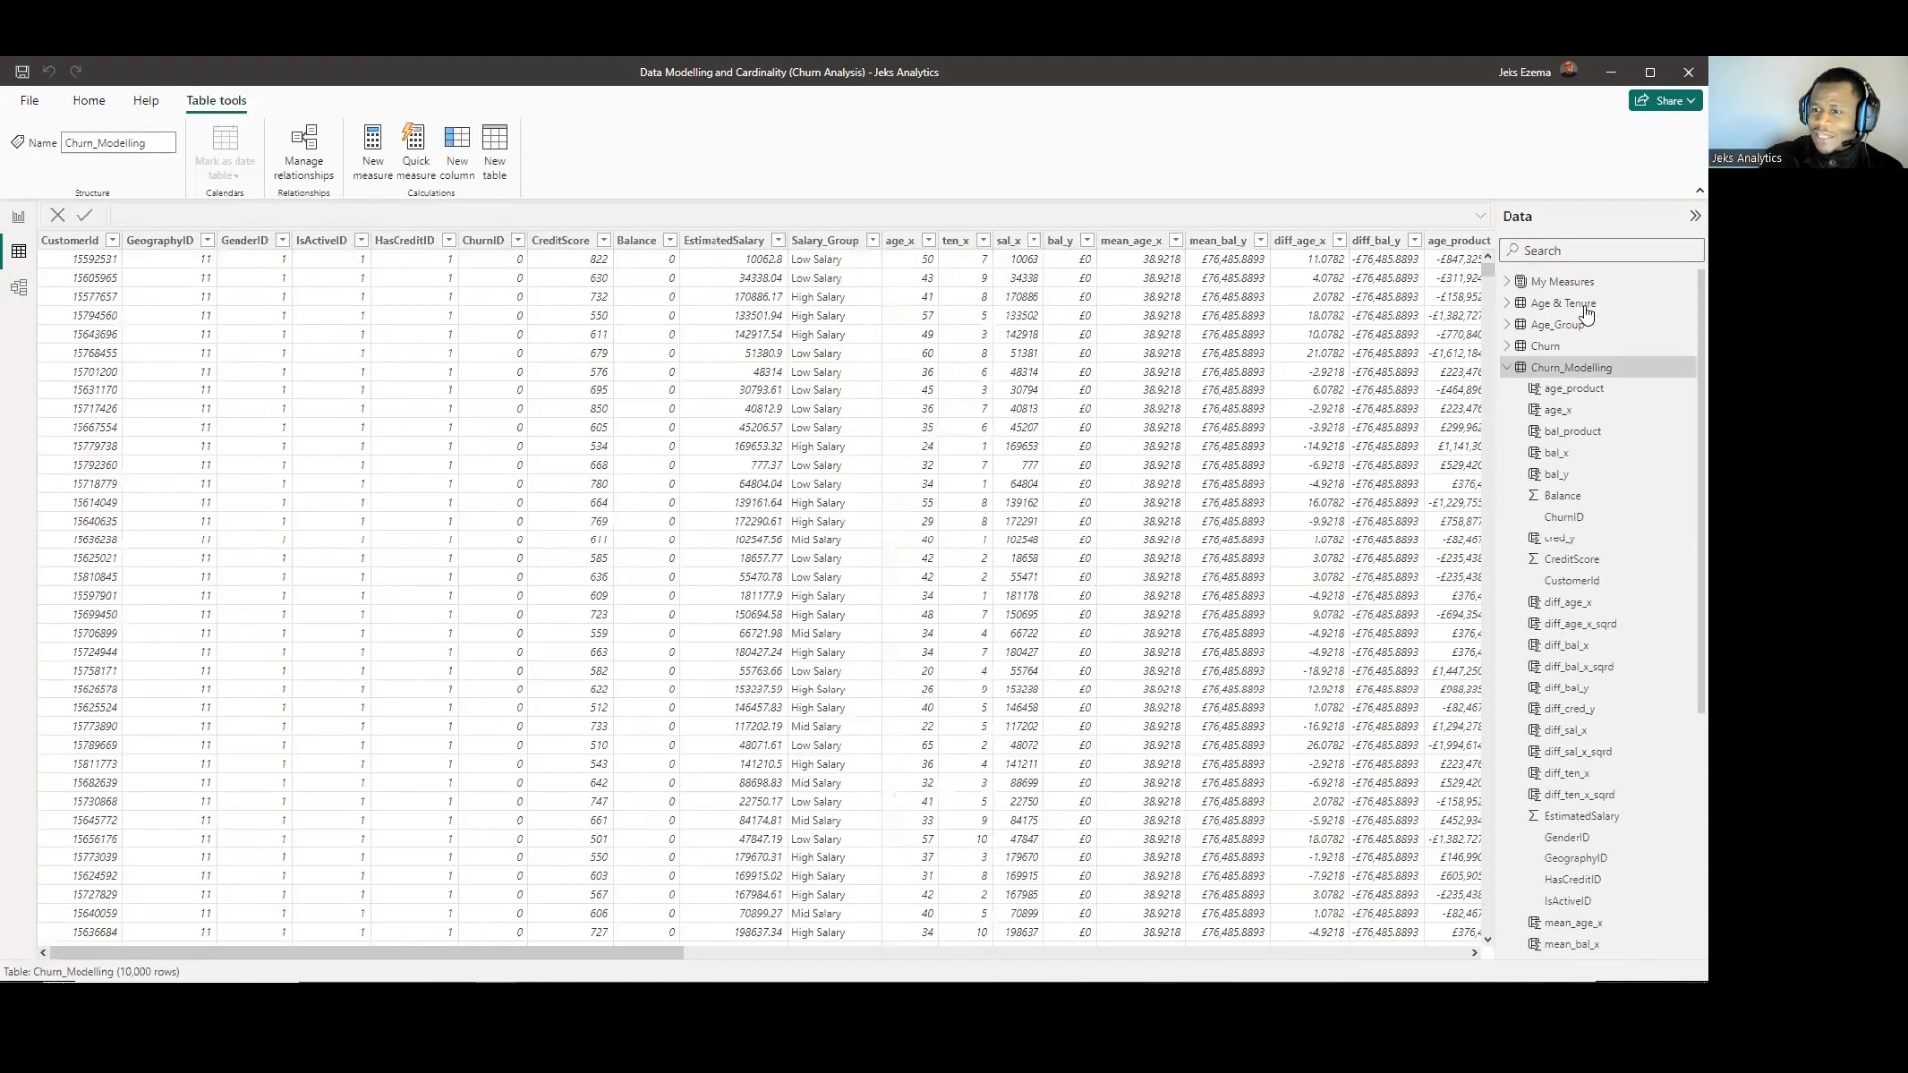
left_click(1586, 310)
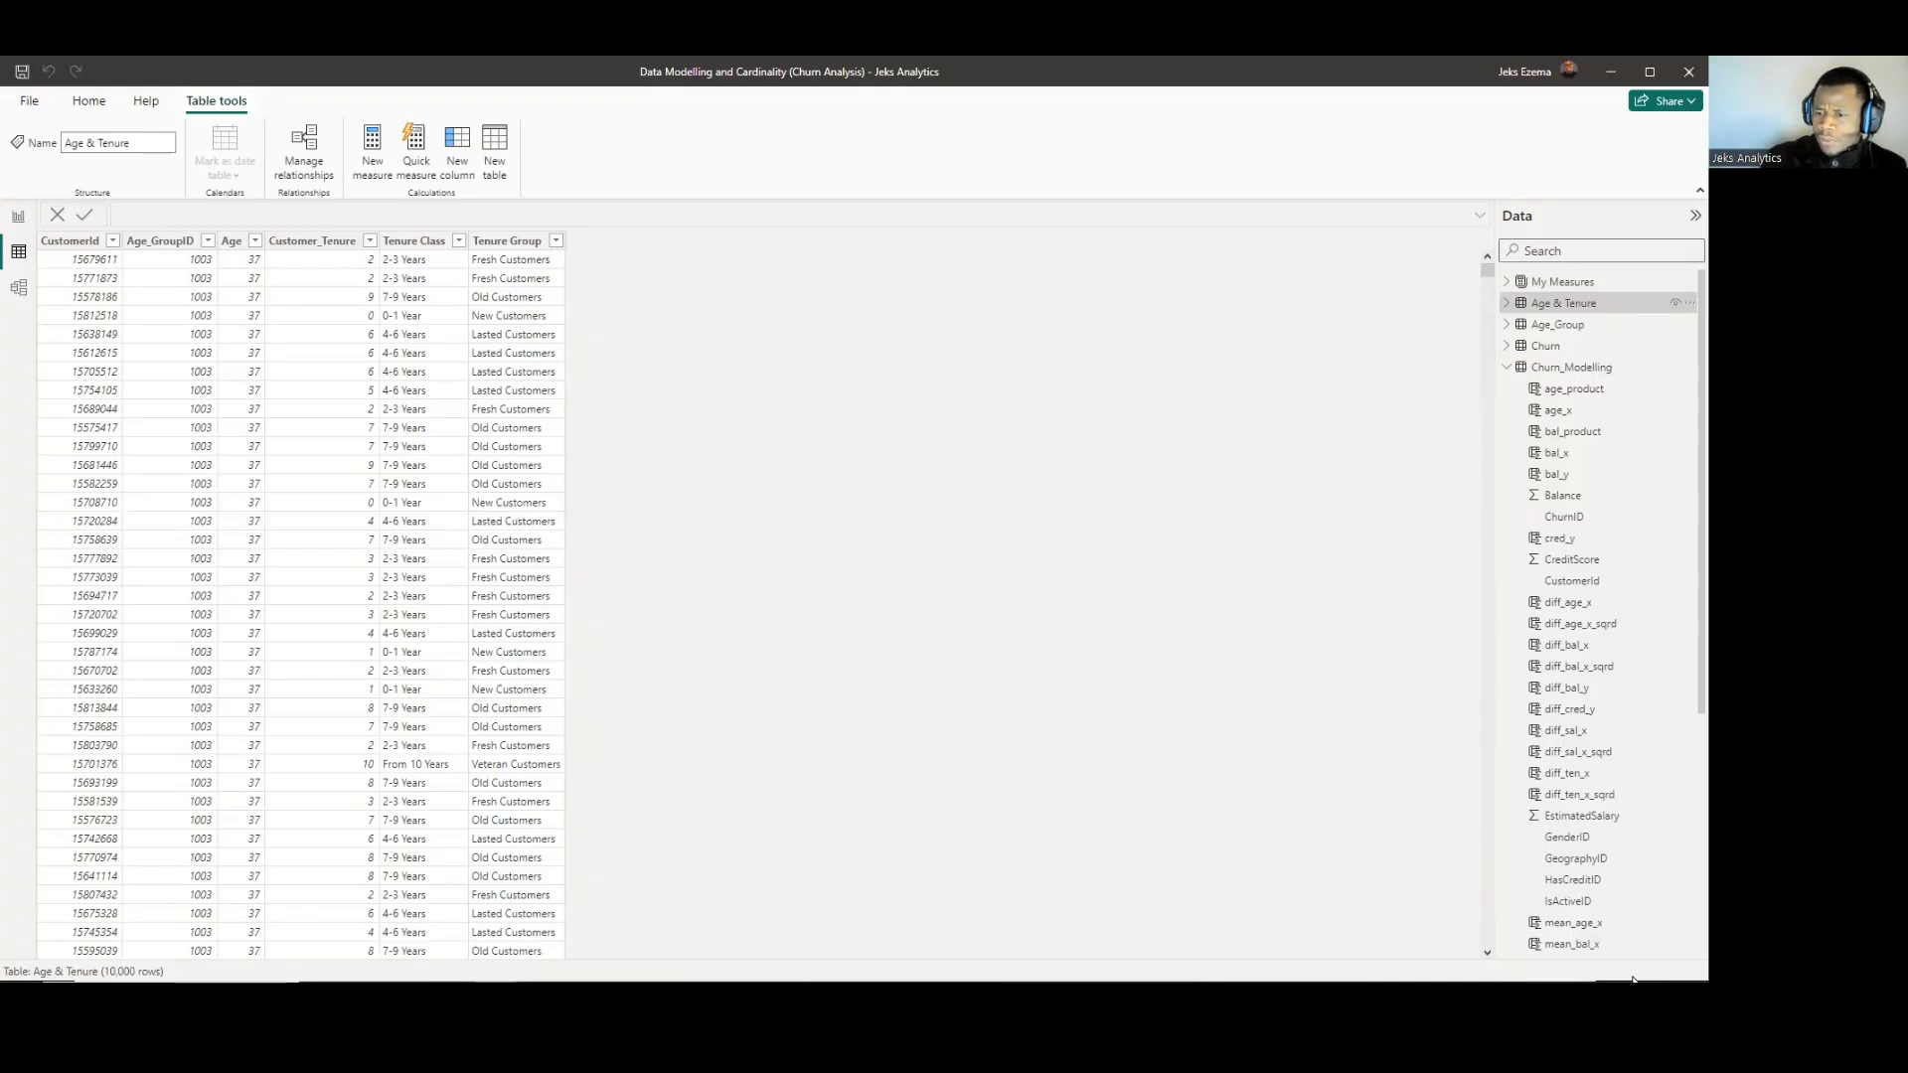
scroll(1590, 844, "down", 5)
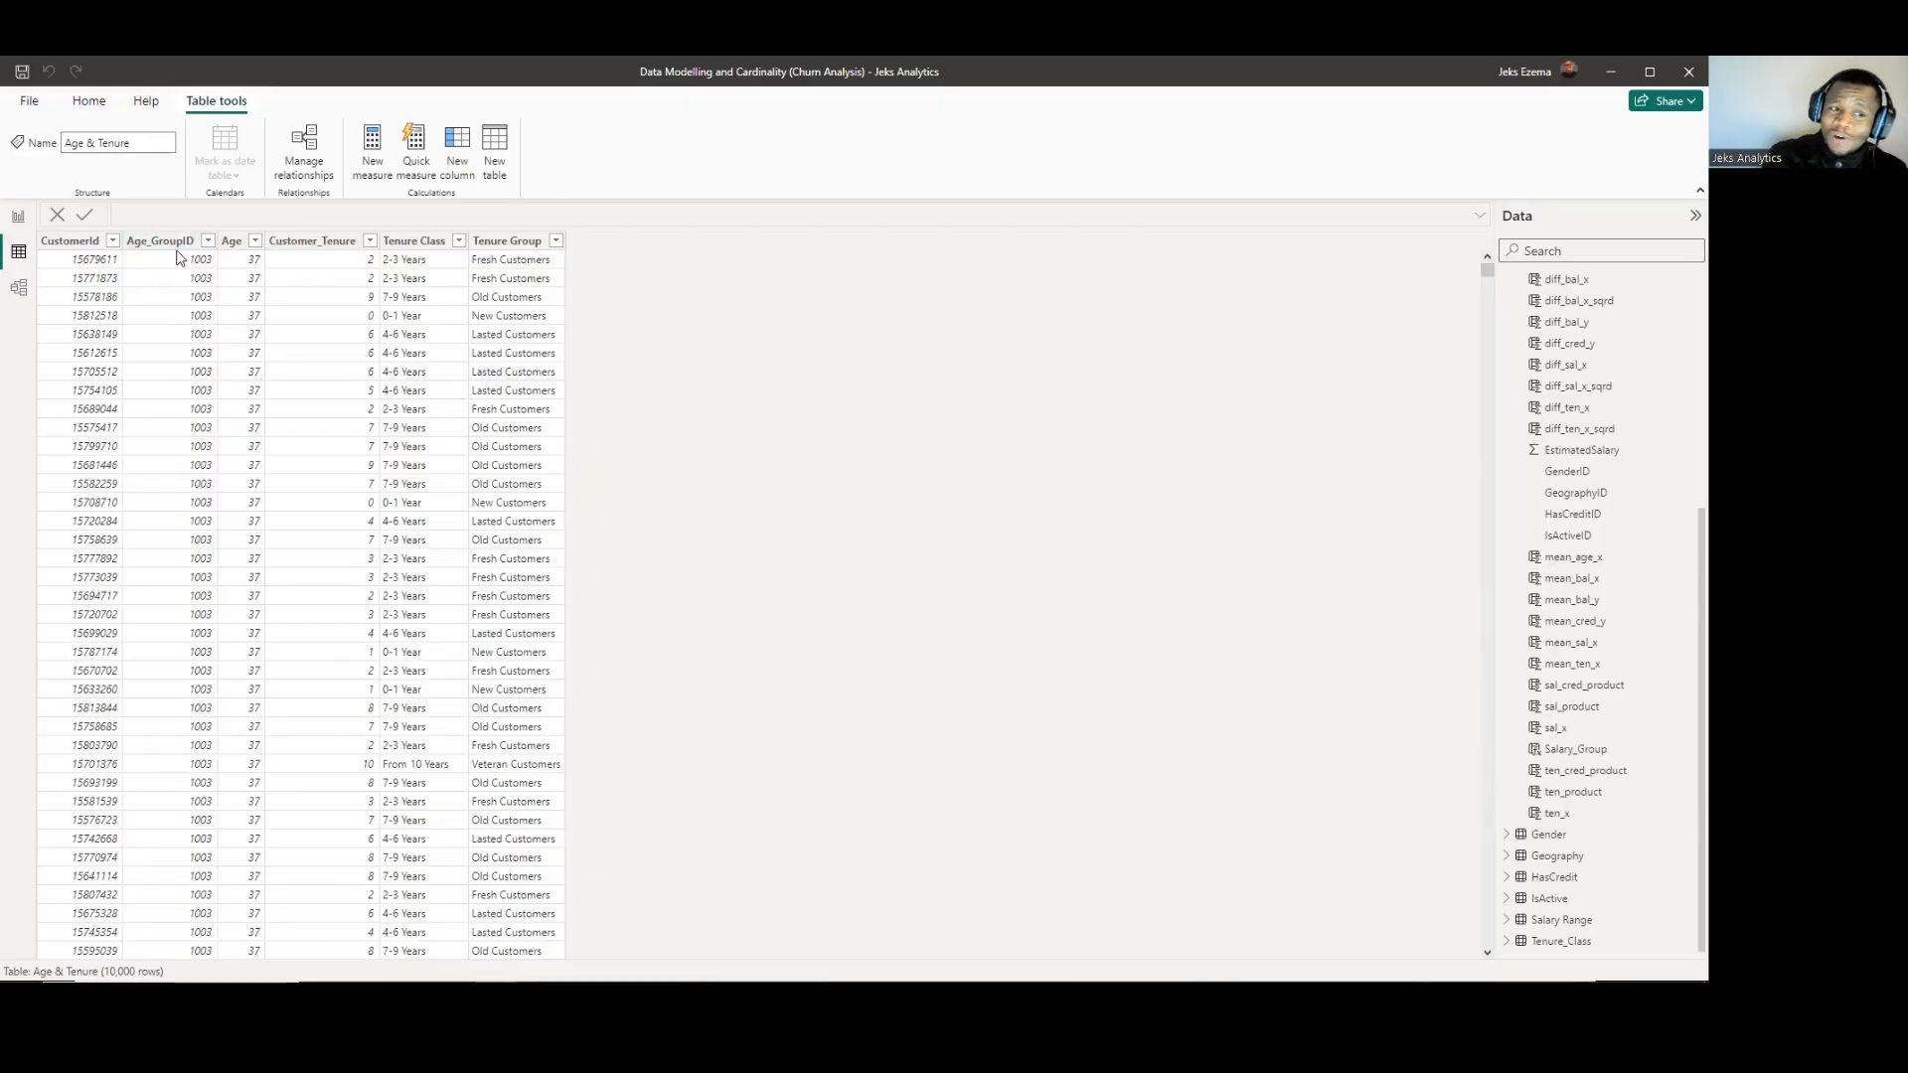
scroll(1550, 408, "up", 4)
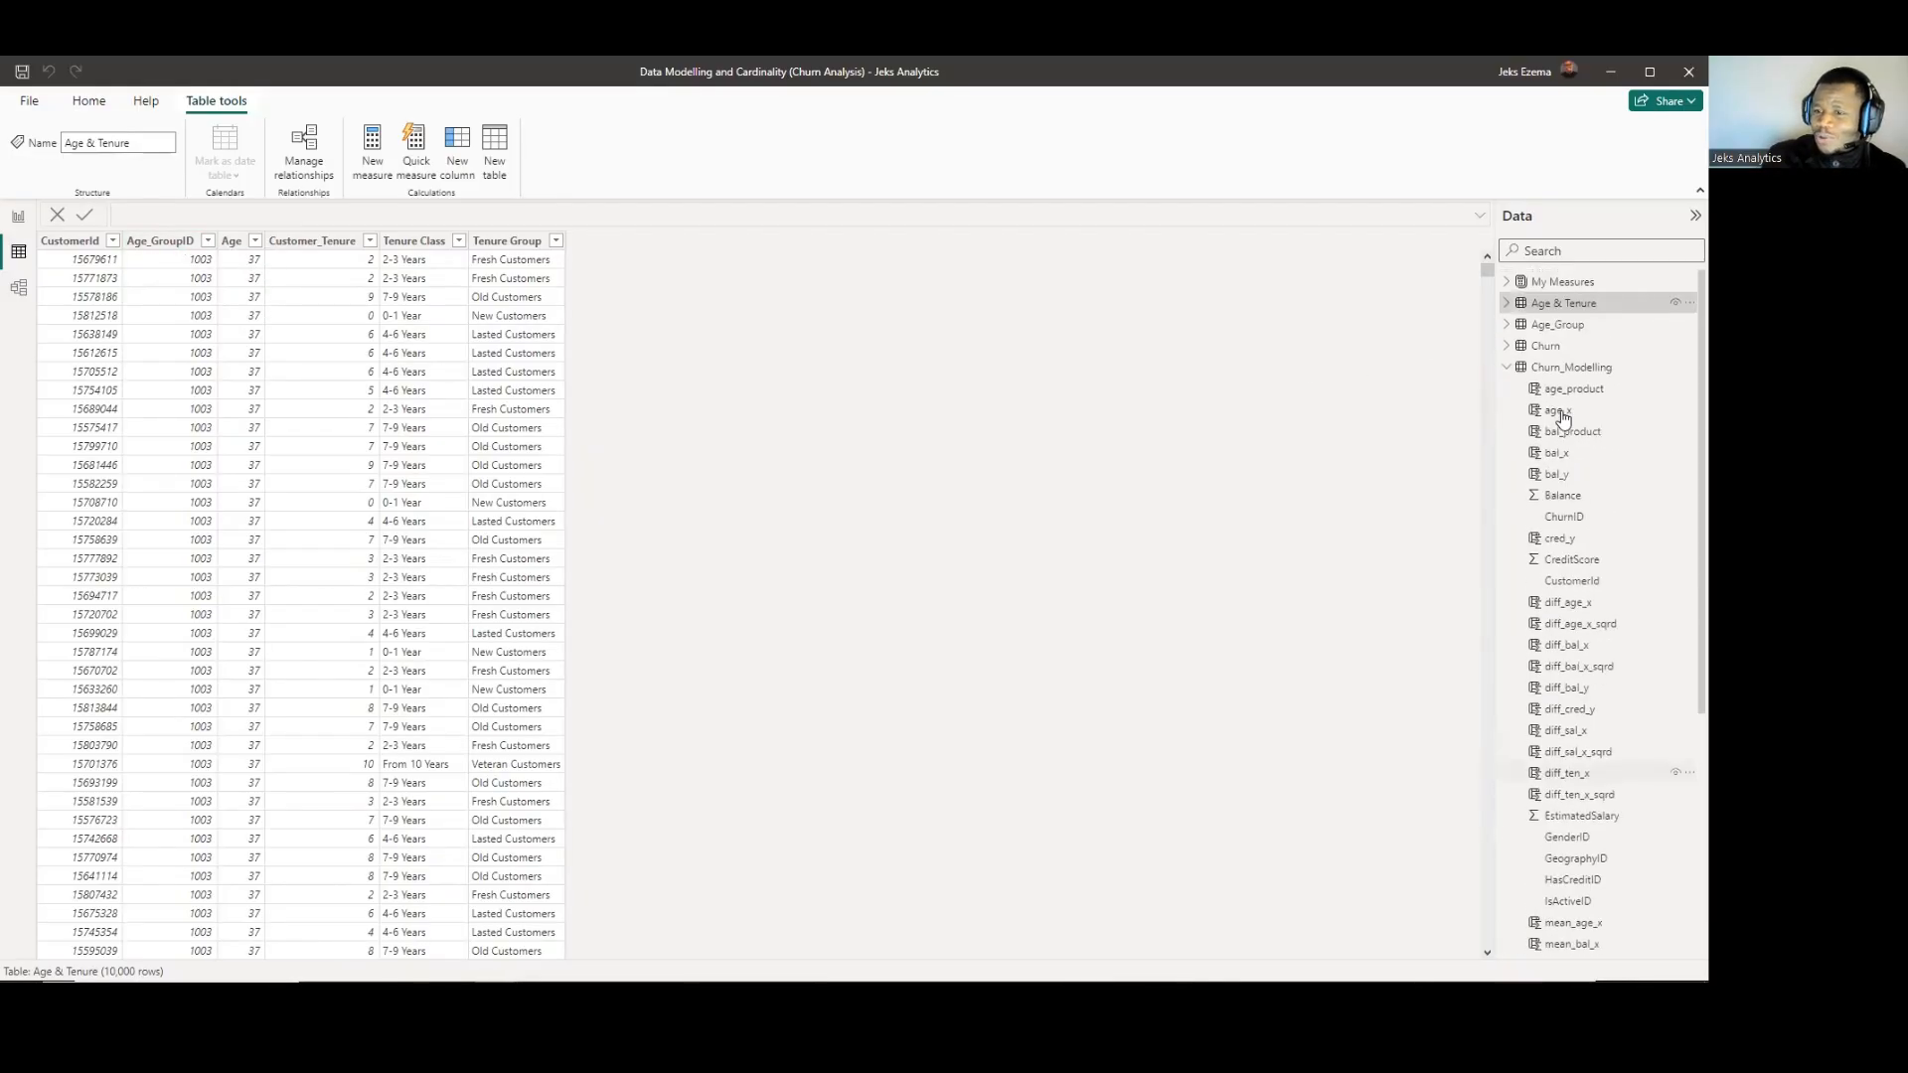
Compare the Age_GroupID values and age brackets in the Age_Group table with the rows of Age & Tenure.
left_click(1557, 328)
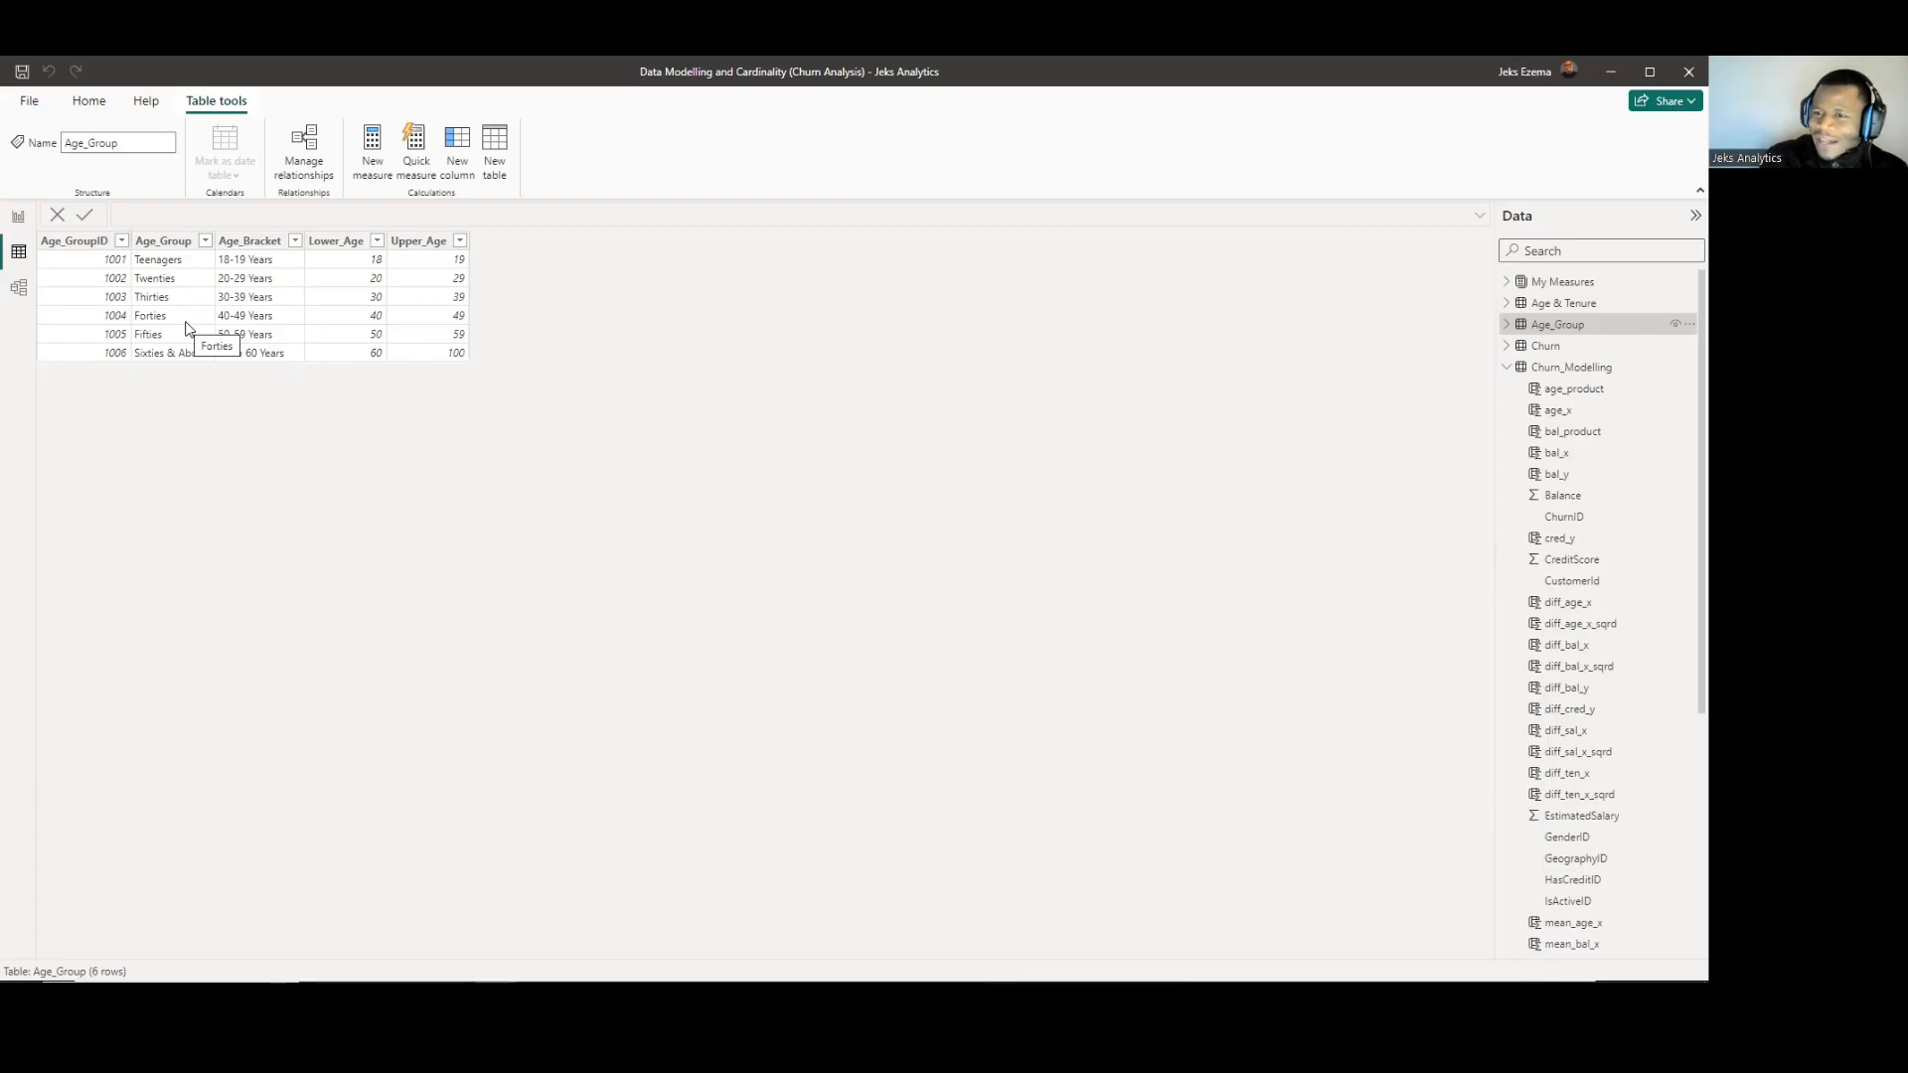
left_click(1561, 305)
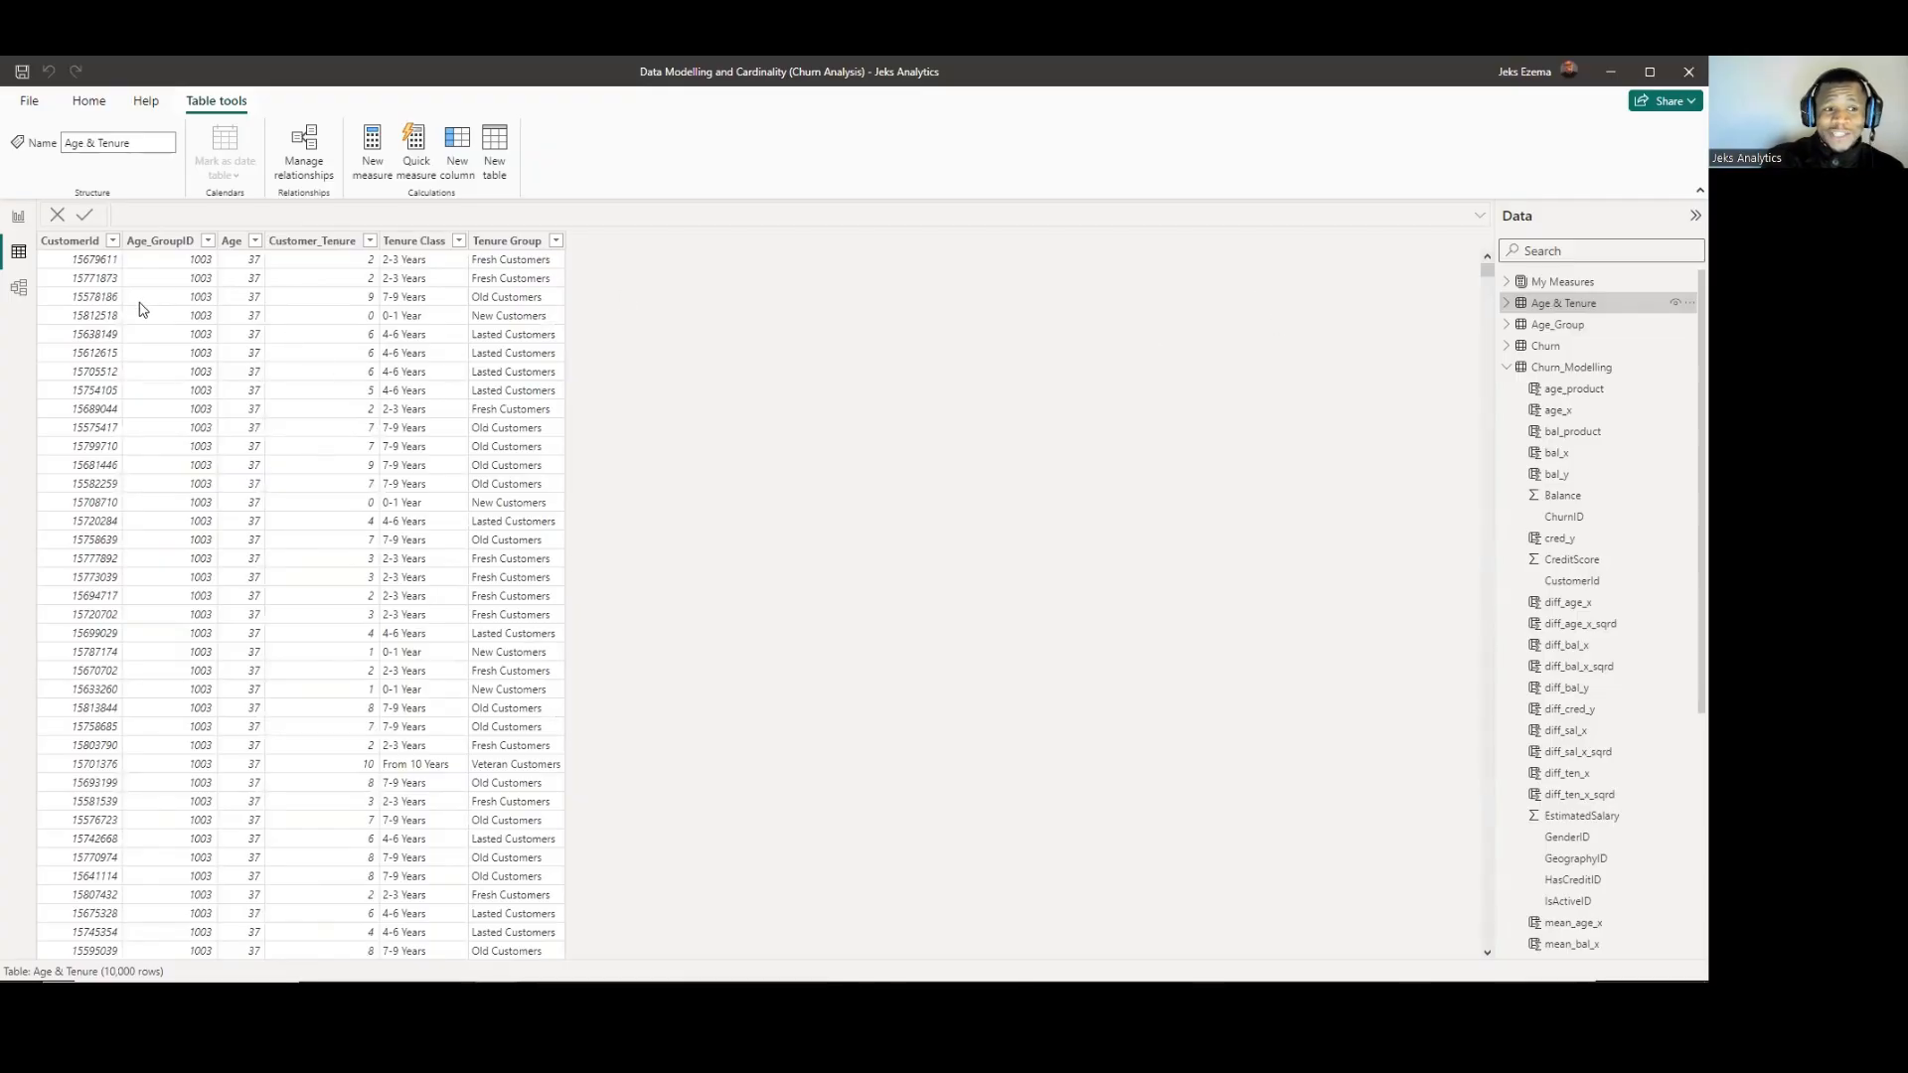
left_click(1558, 326)
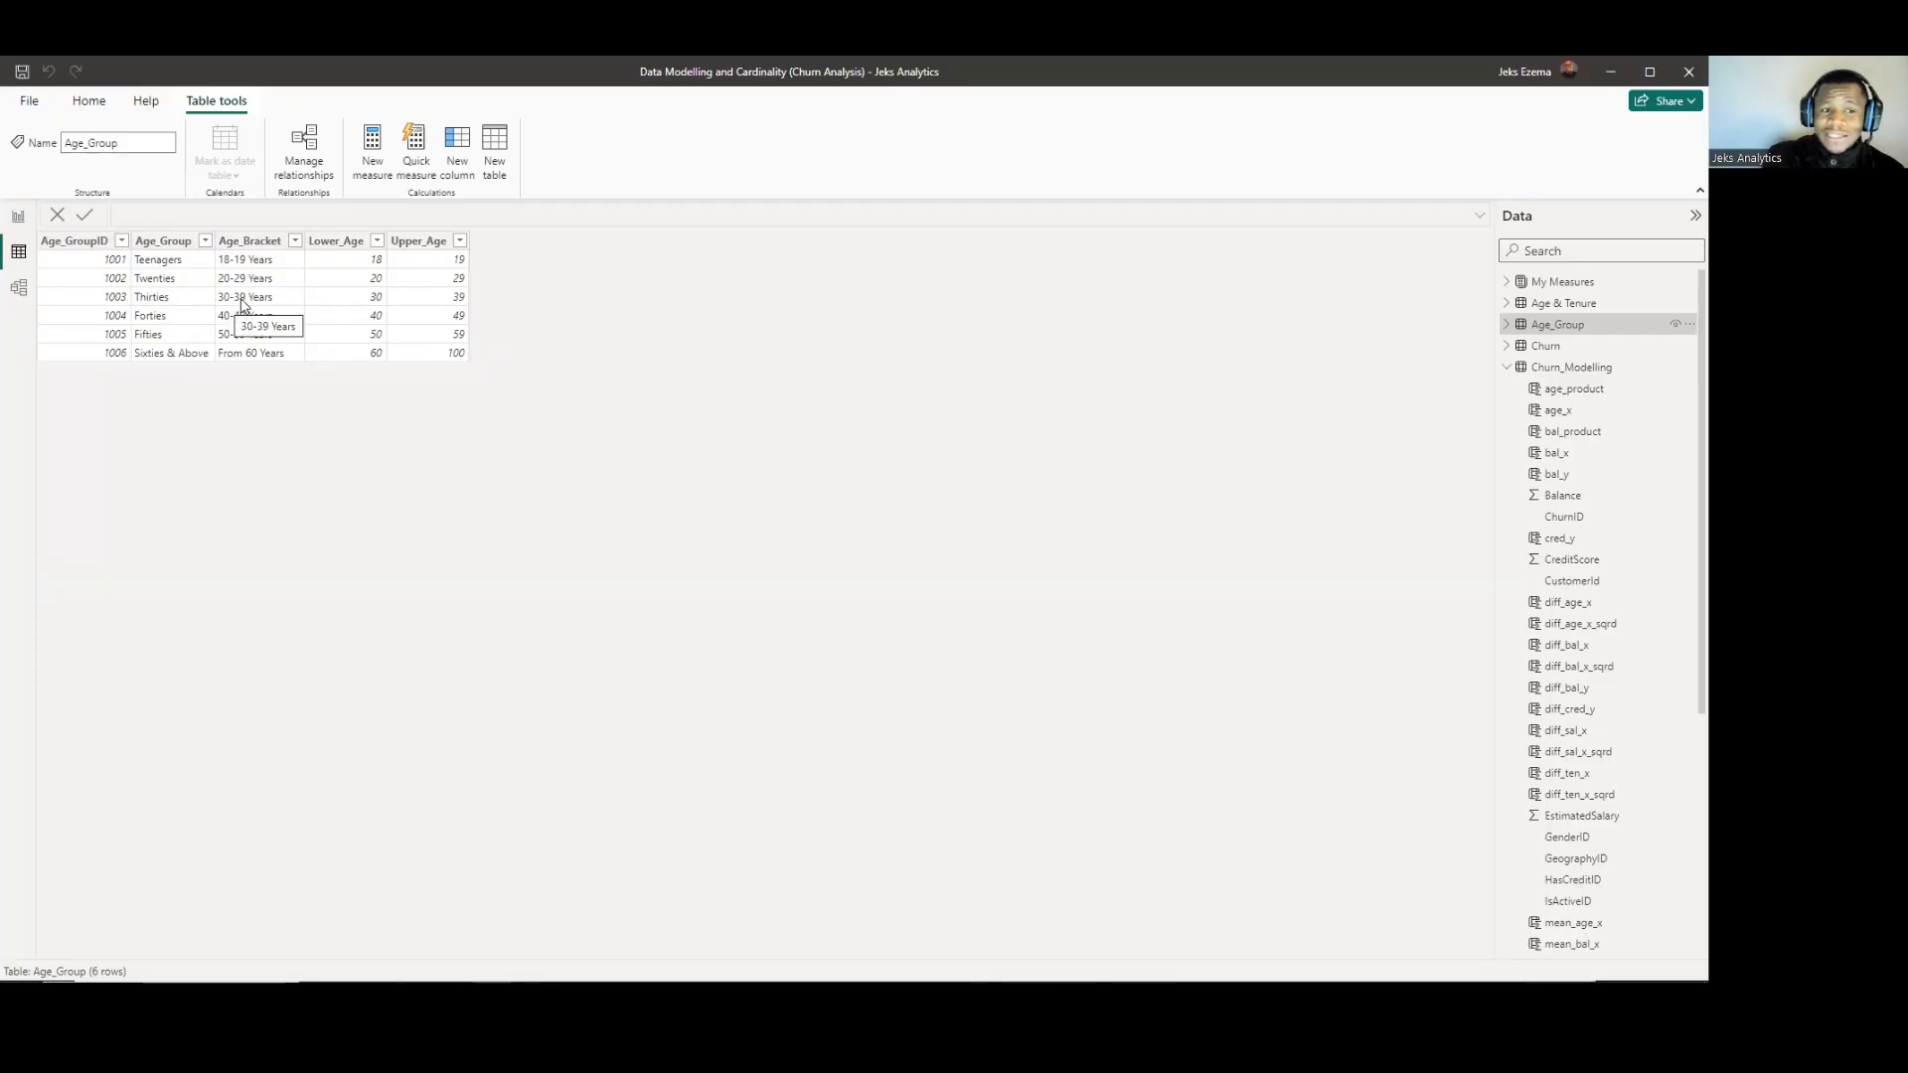
left_click(1559, 305)
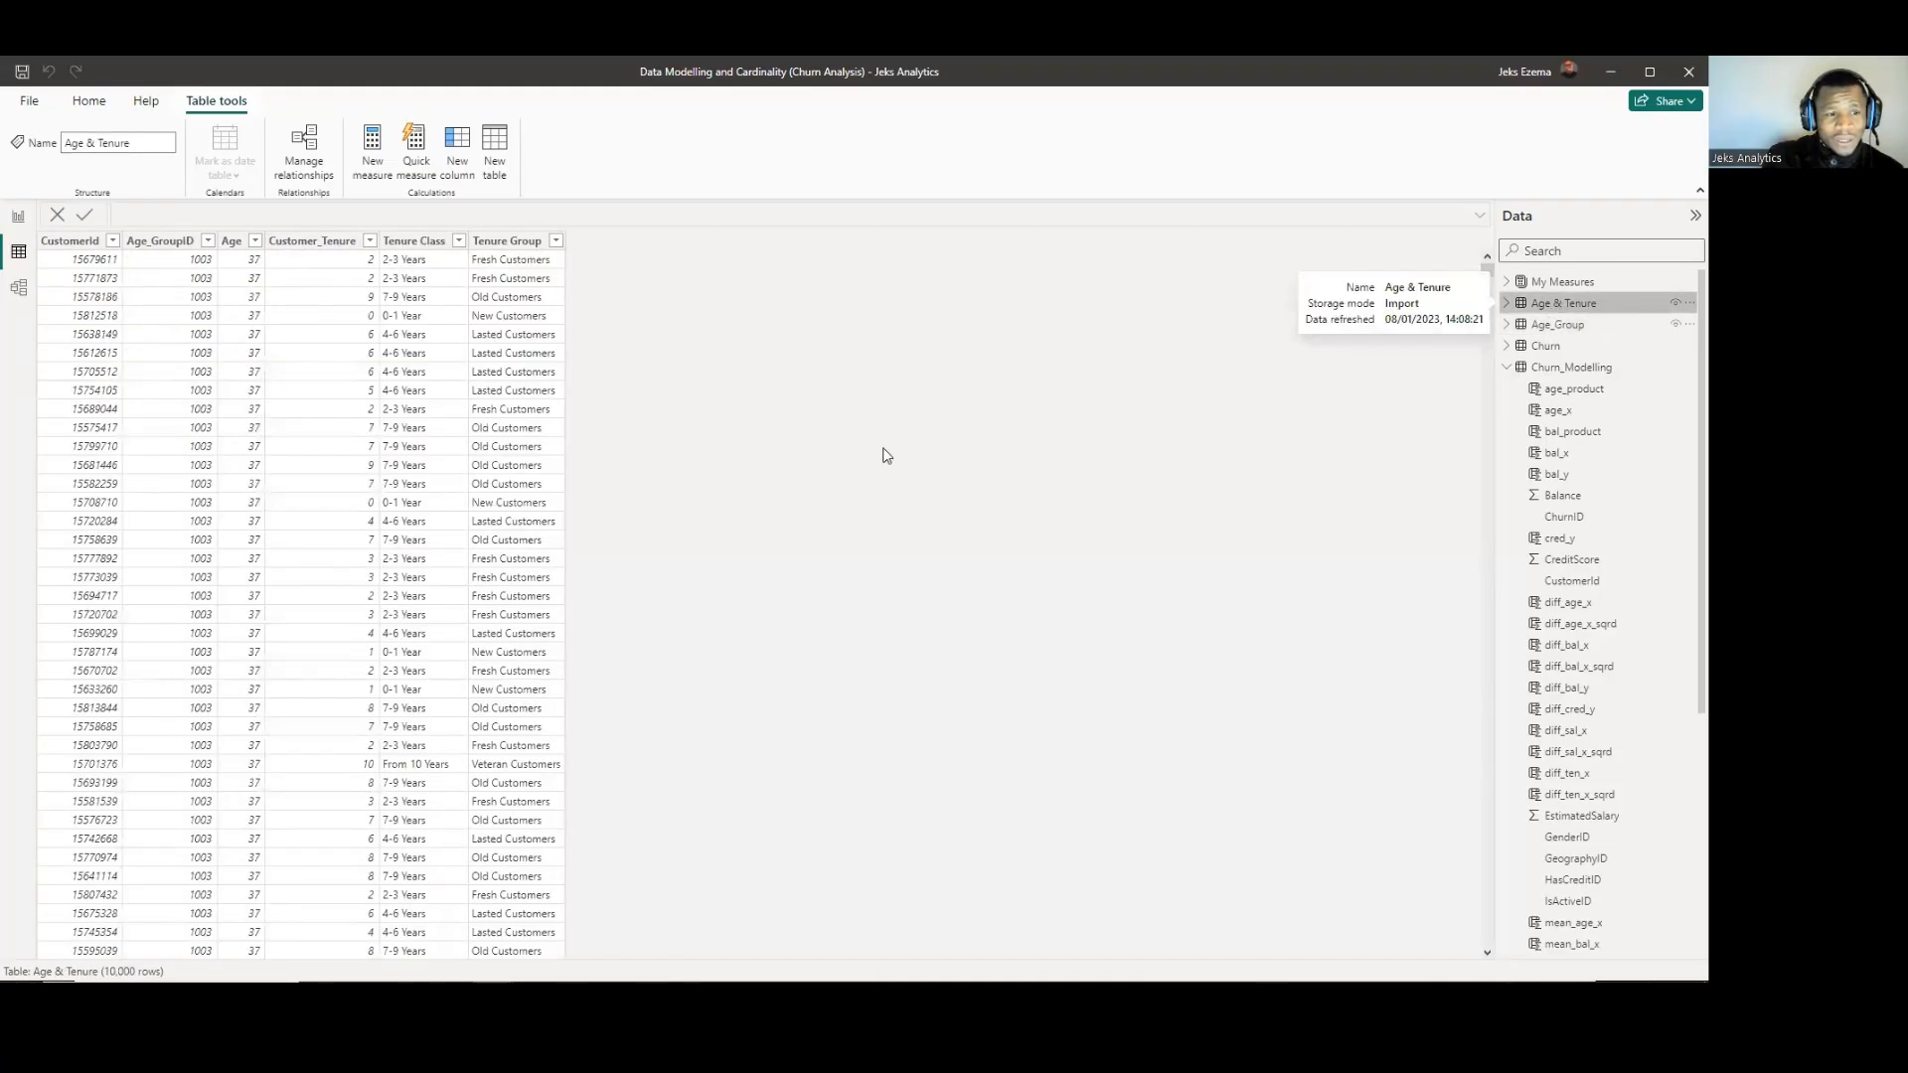
left_click(1549, 327)
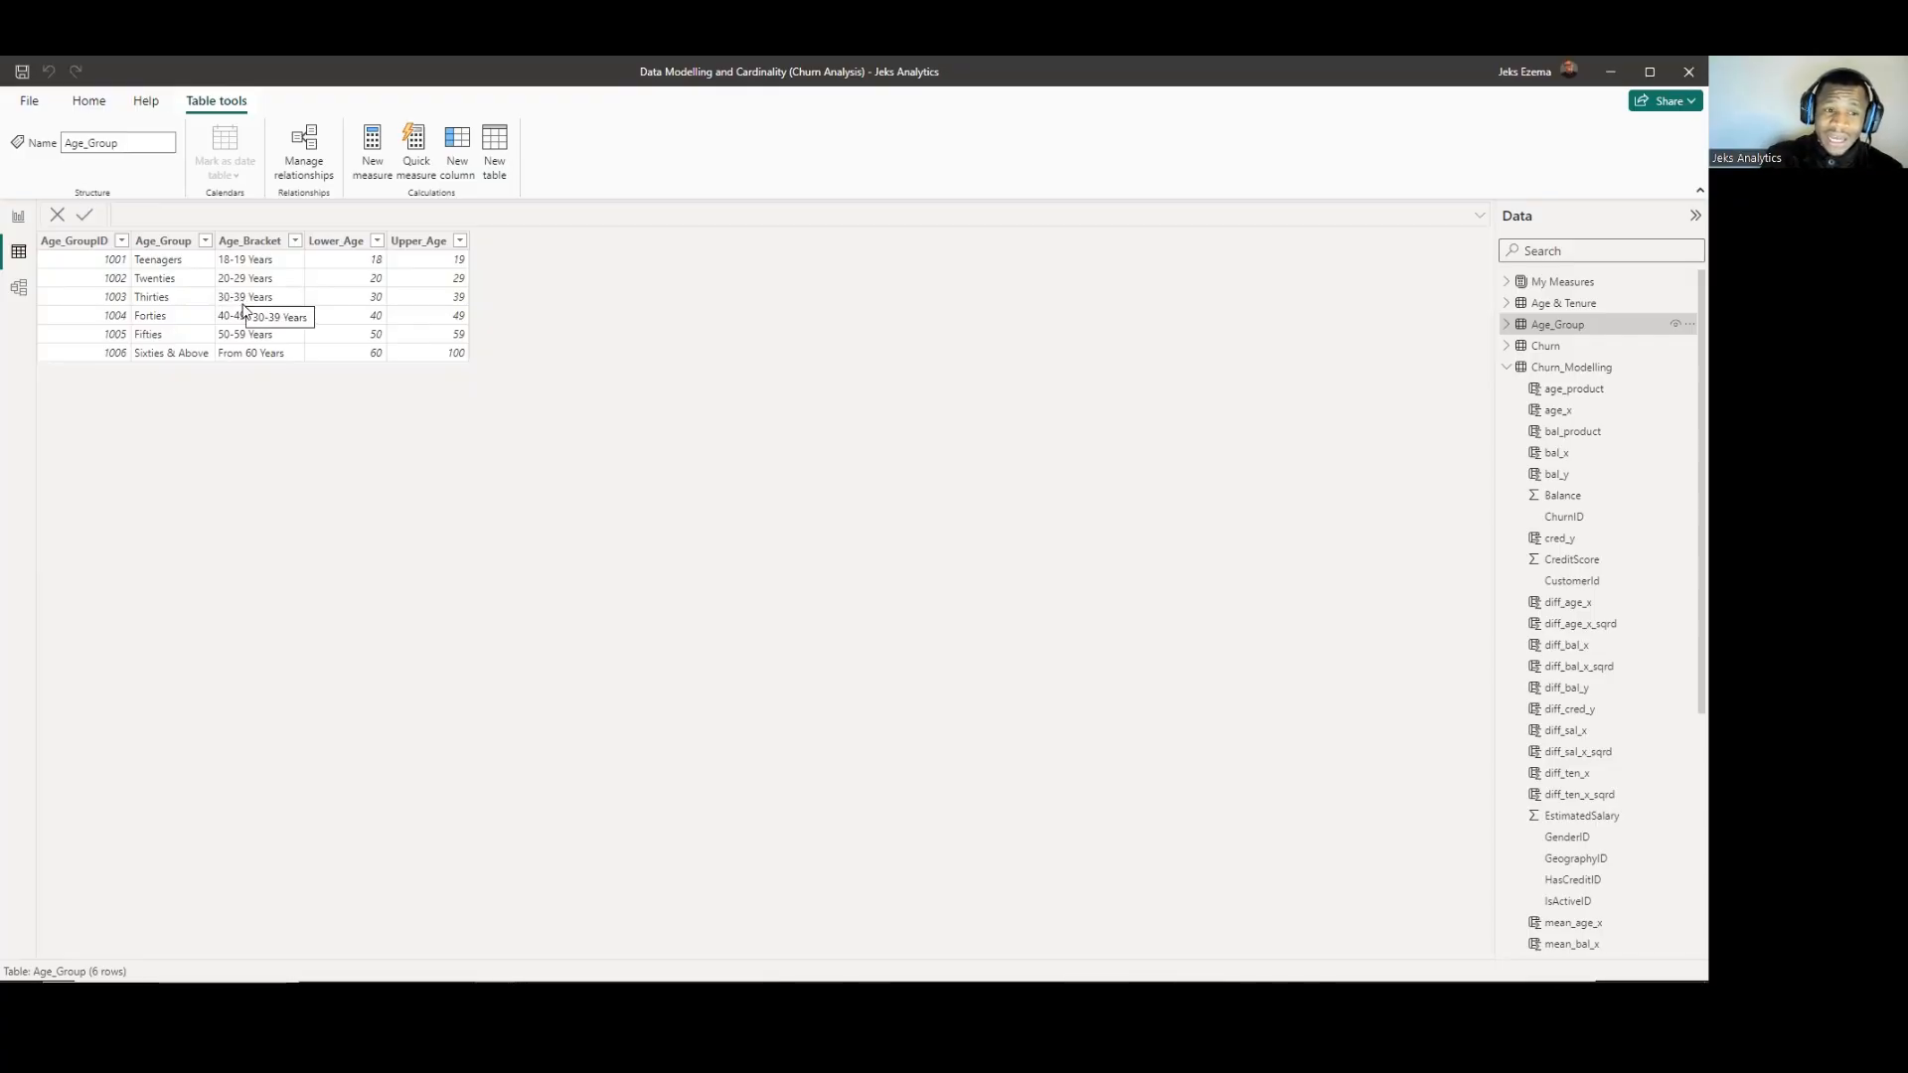
Examine the Age & Tenure rows for repeated Age_GroupID and Age values across different customers.
left_click(1543, 306)
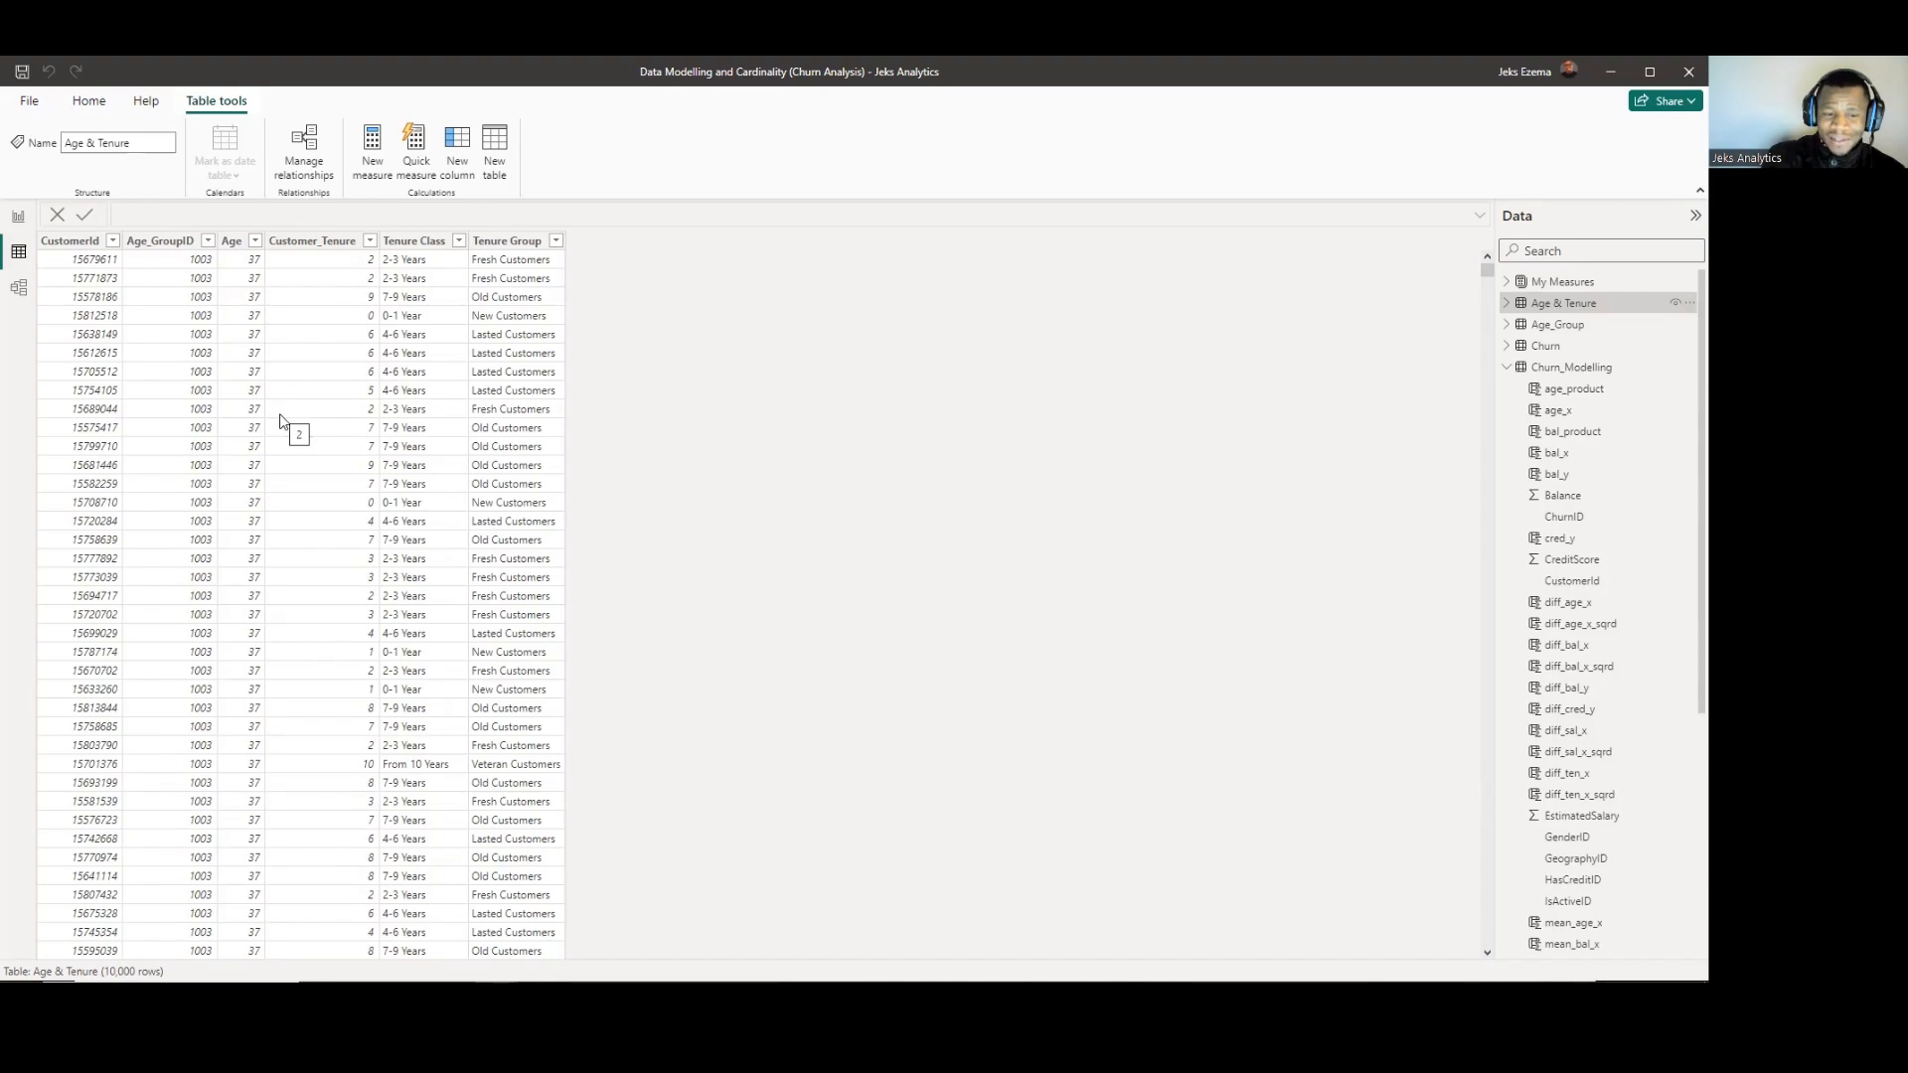
scroll(275, 542, "down", 10)
scroll(279, 542, "down", 18)
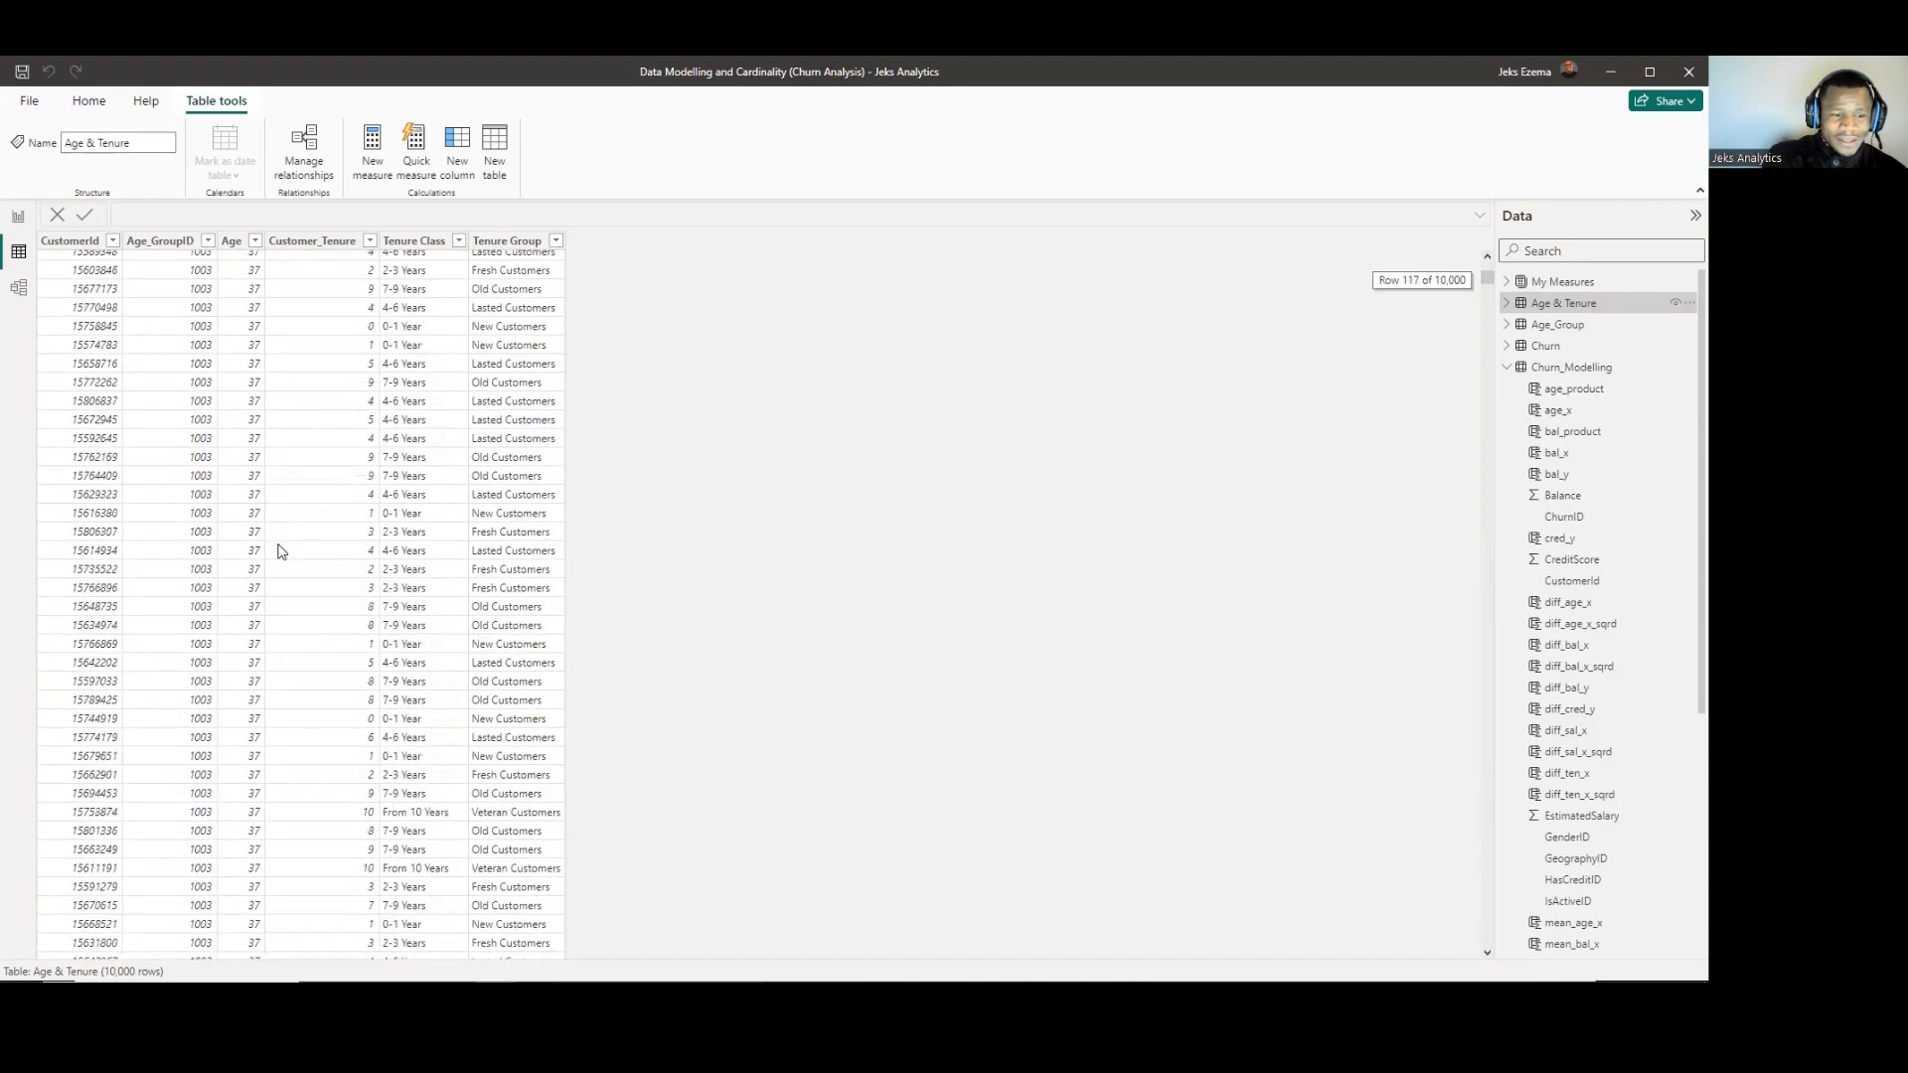
scroll(279, 556, "down", 20)
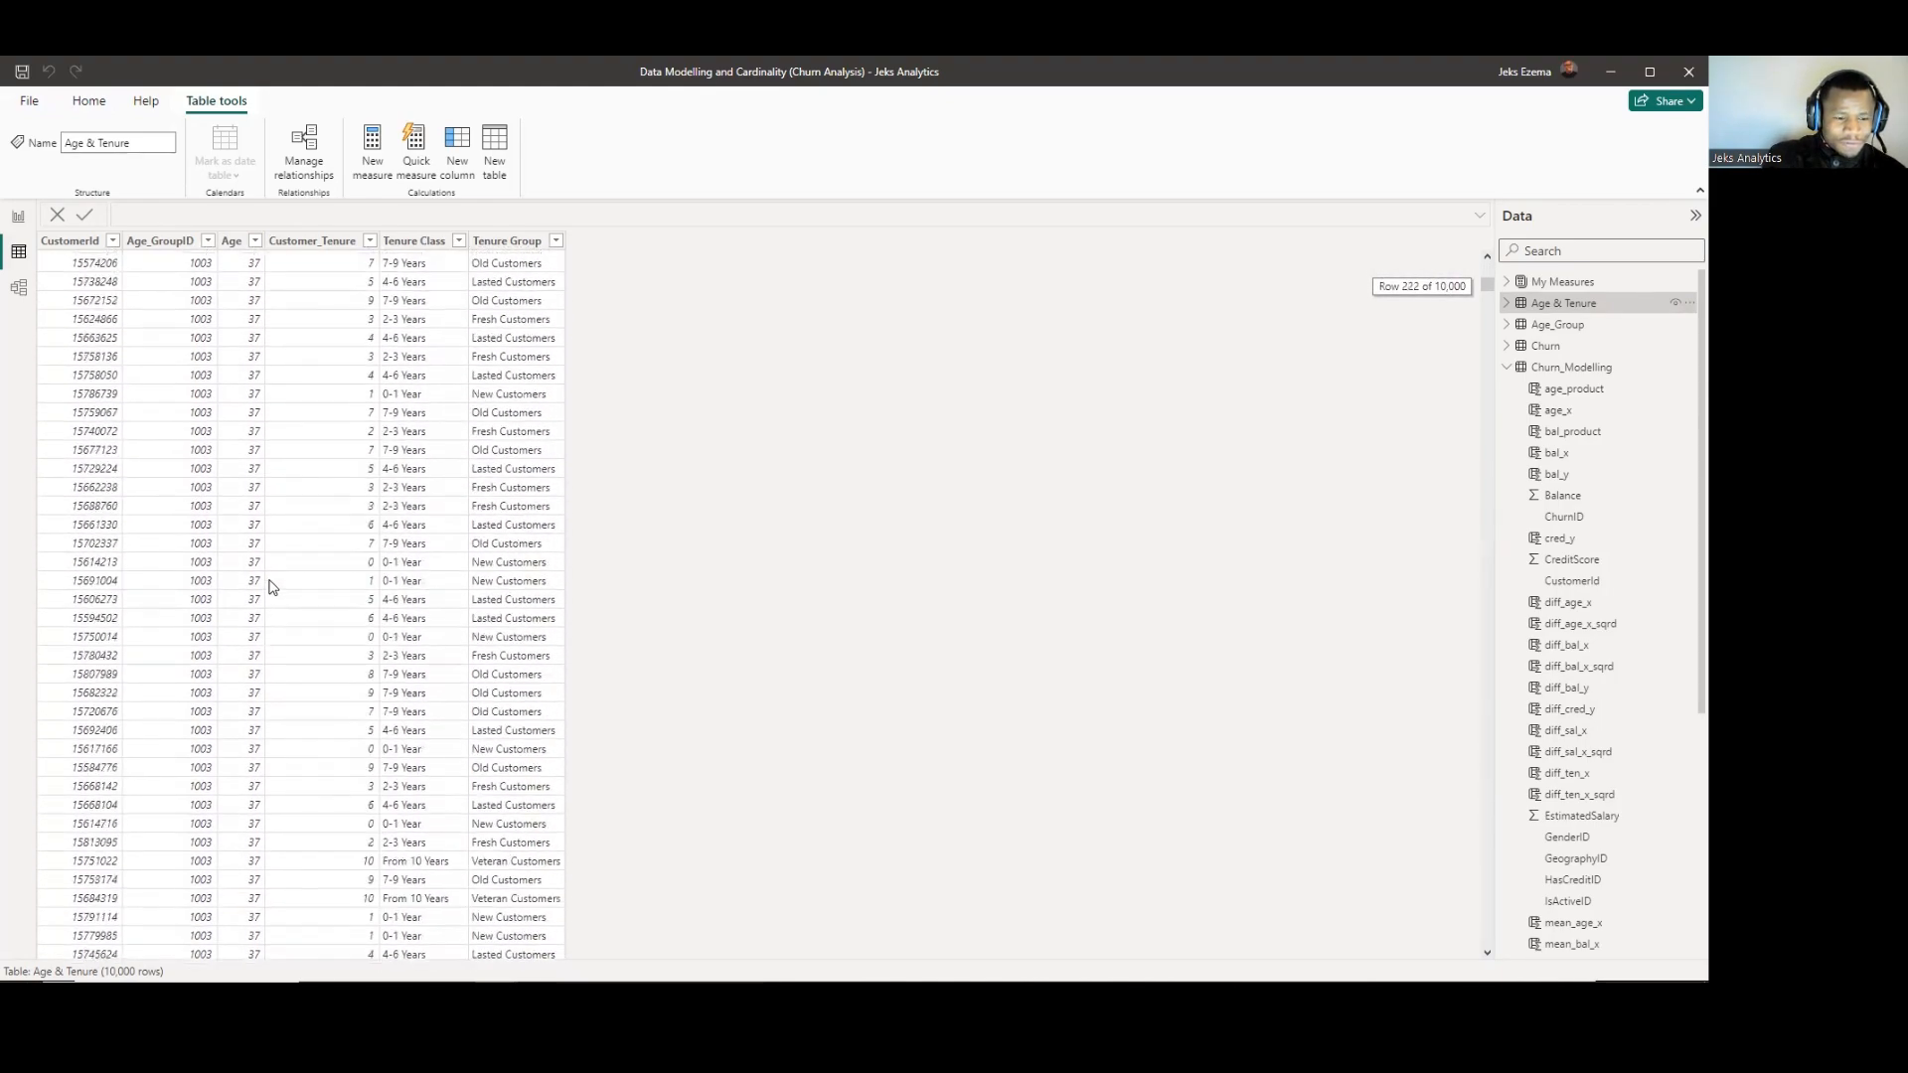
scroll(271, 581, "down", 20)
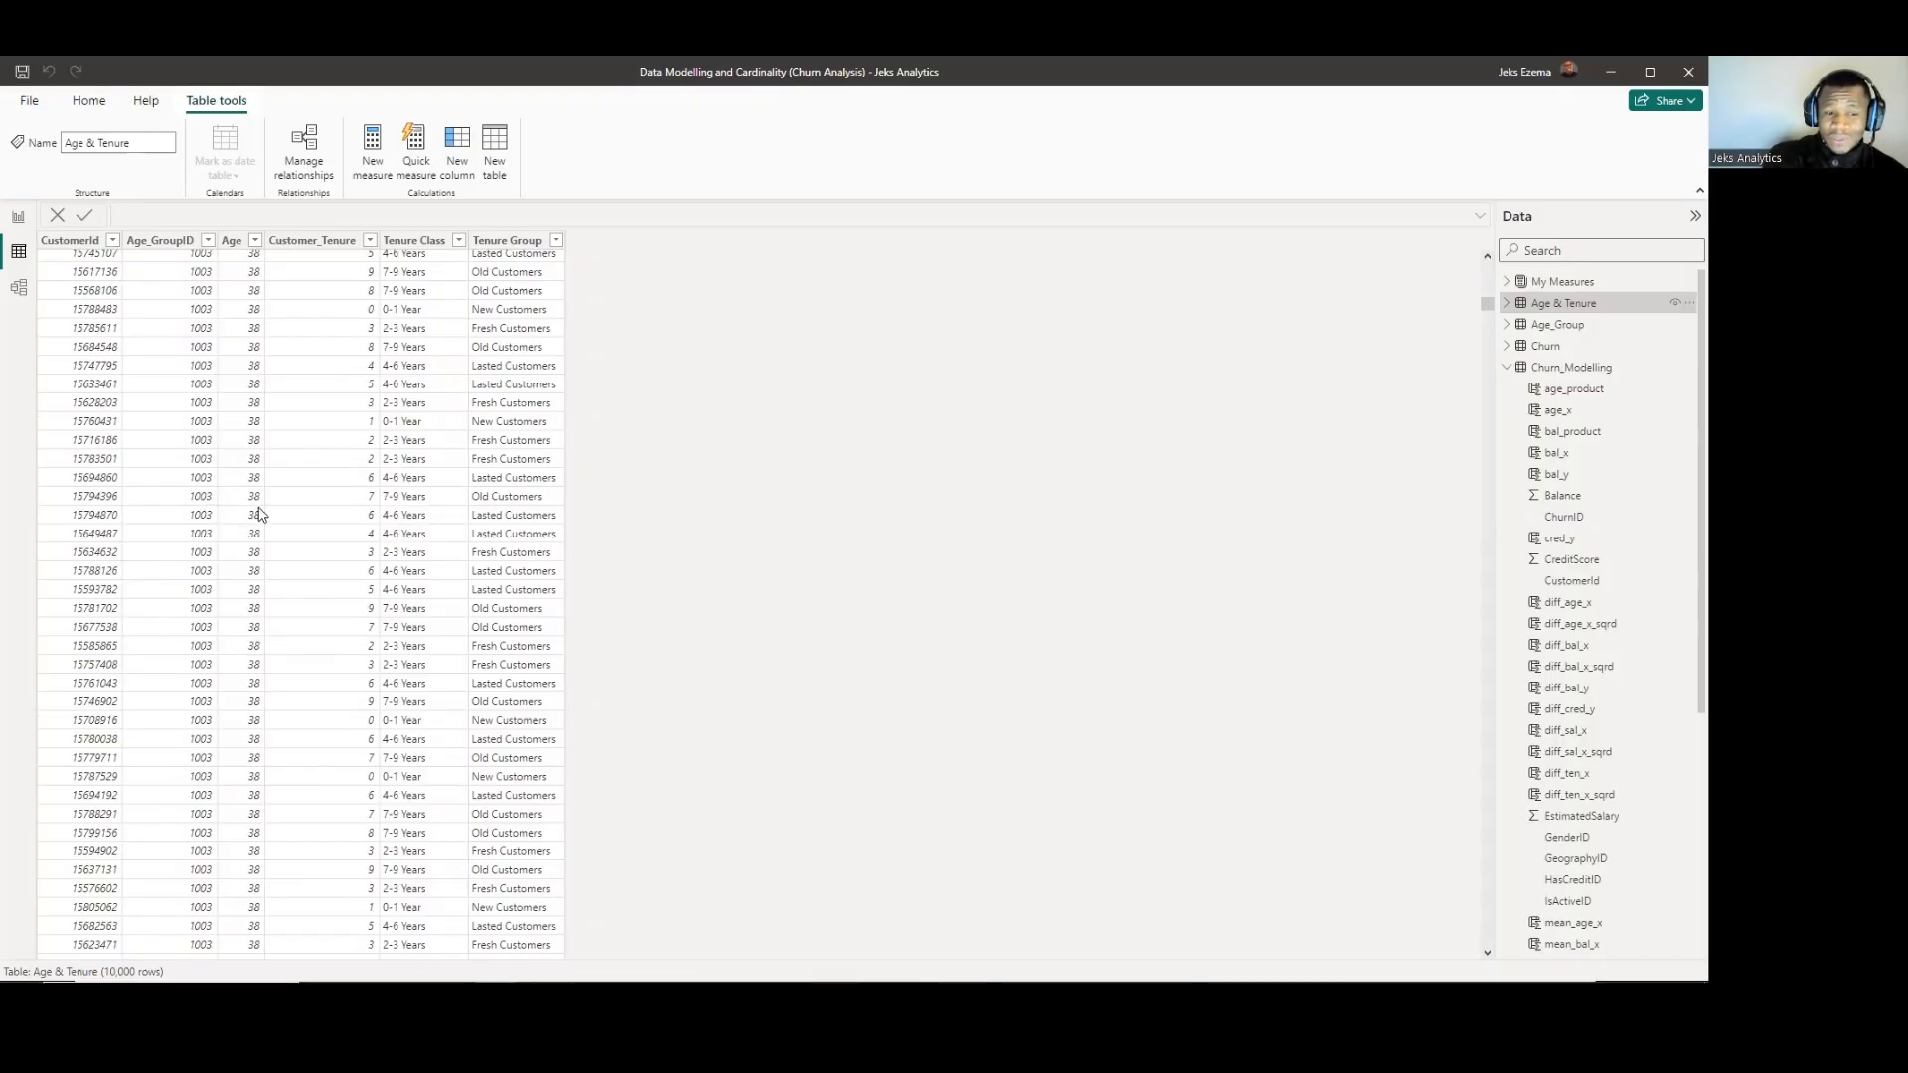
scroll(256, 522, "up", 9)
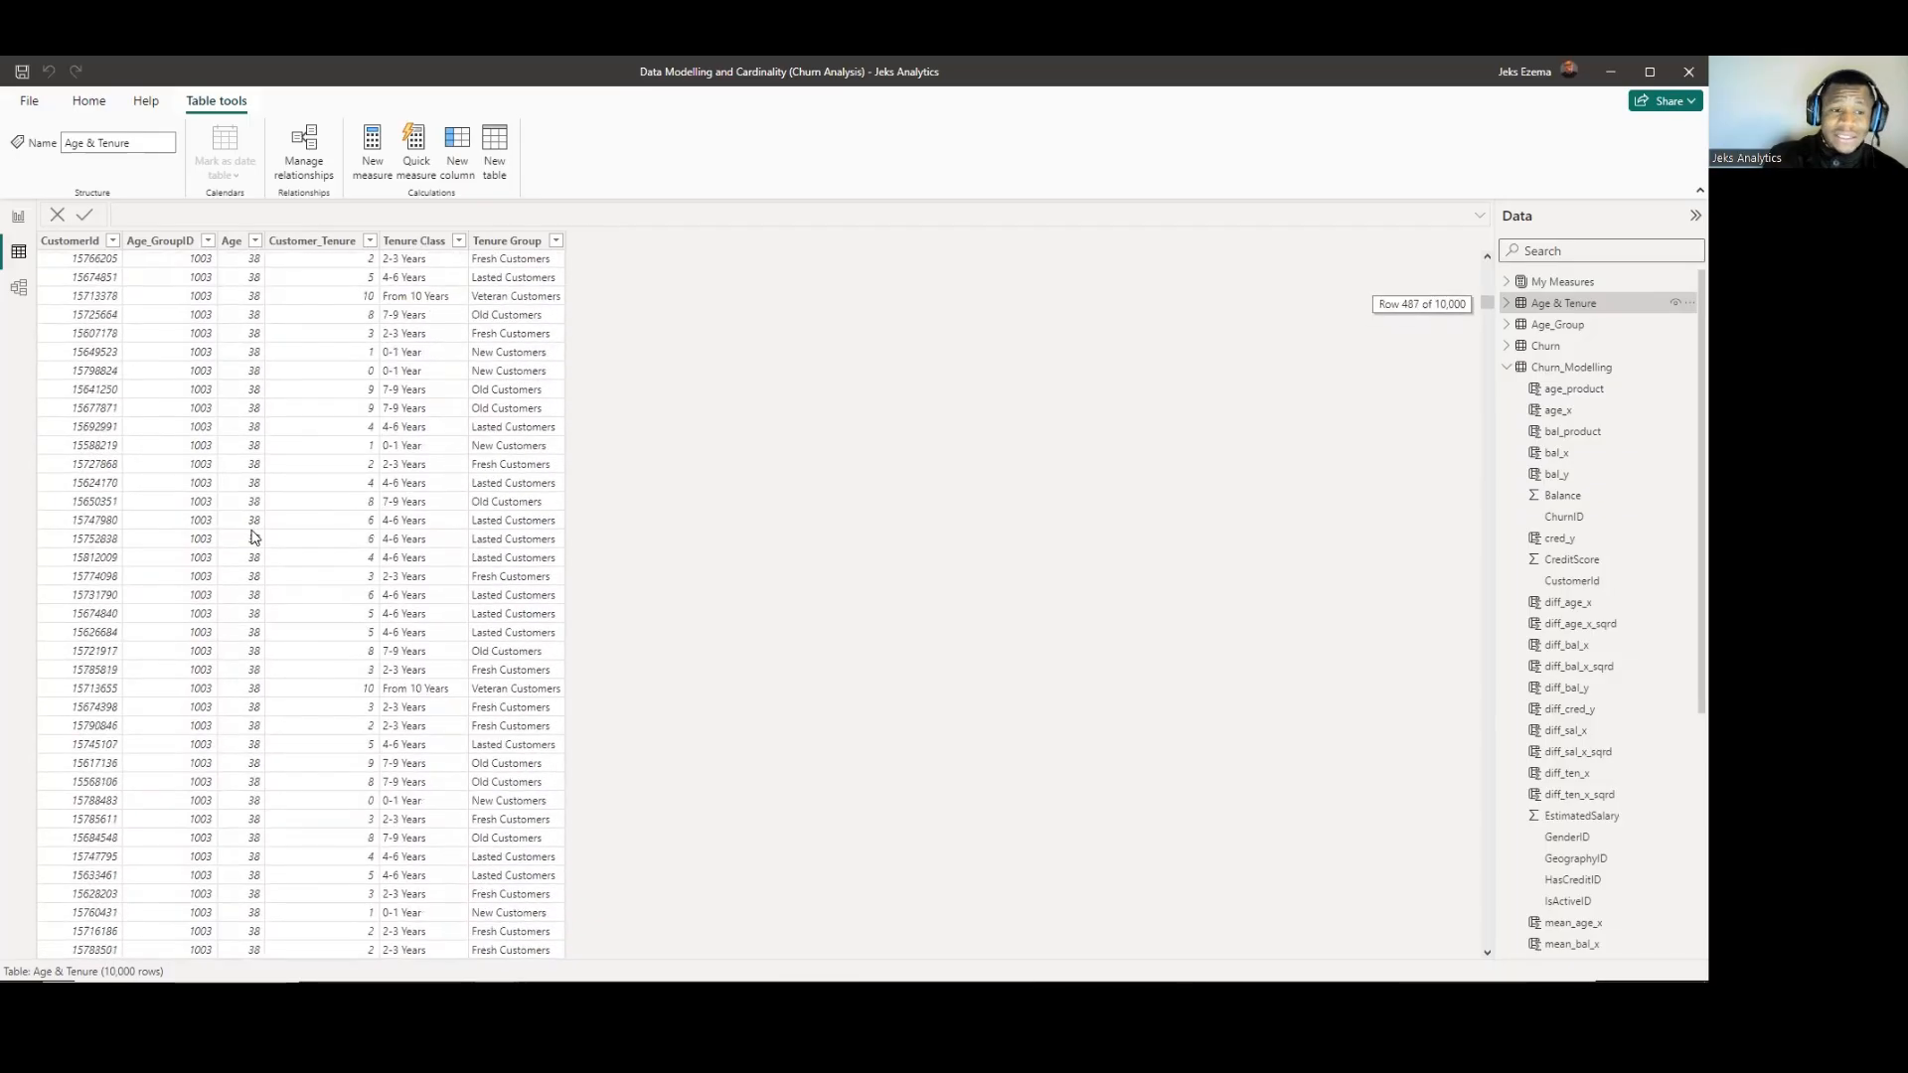
scroll(255, 538, "up", 20)
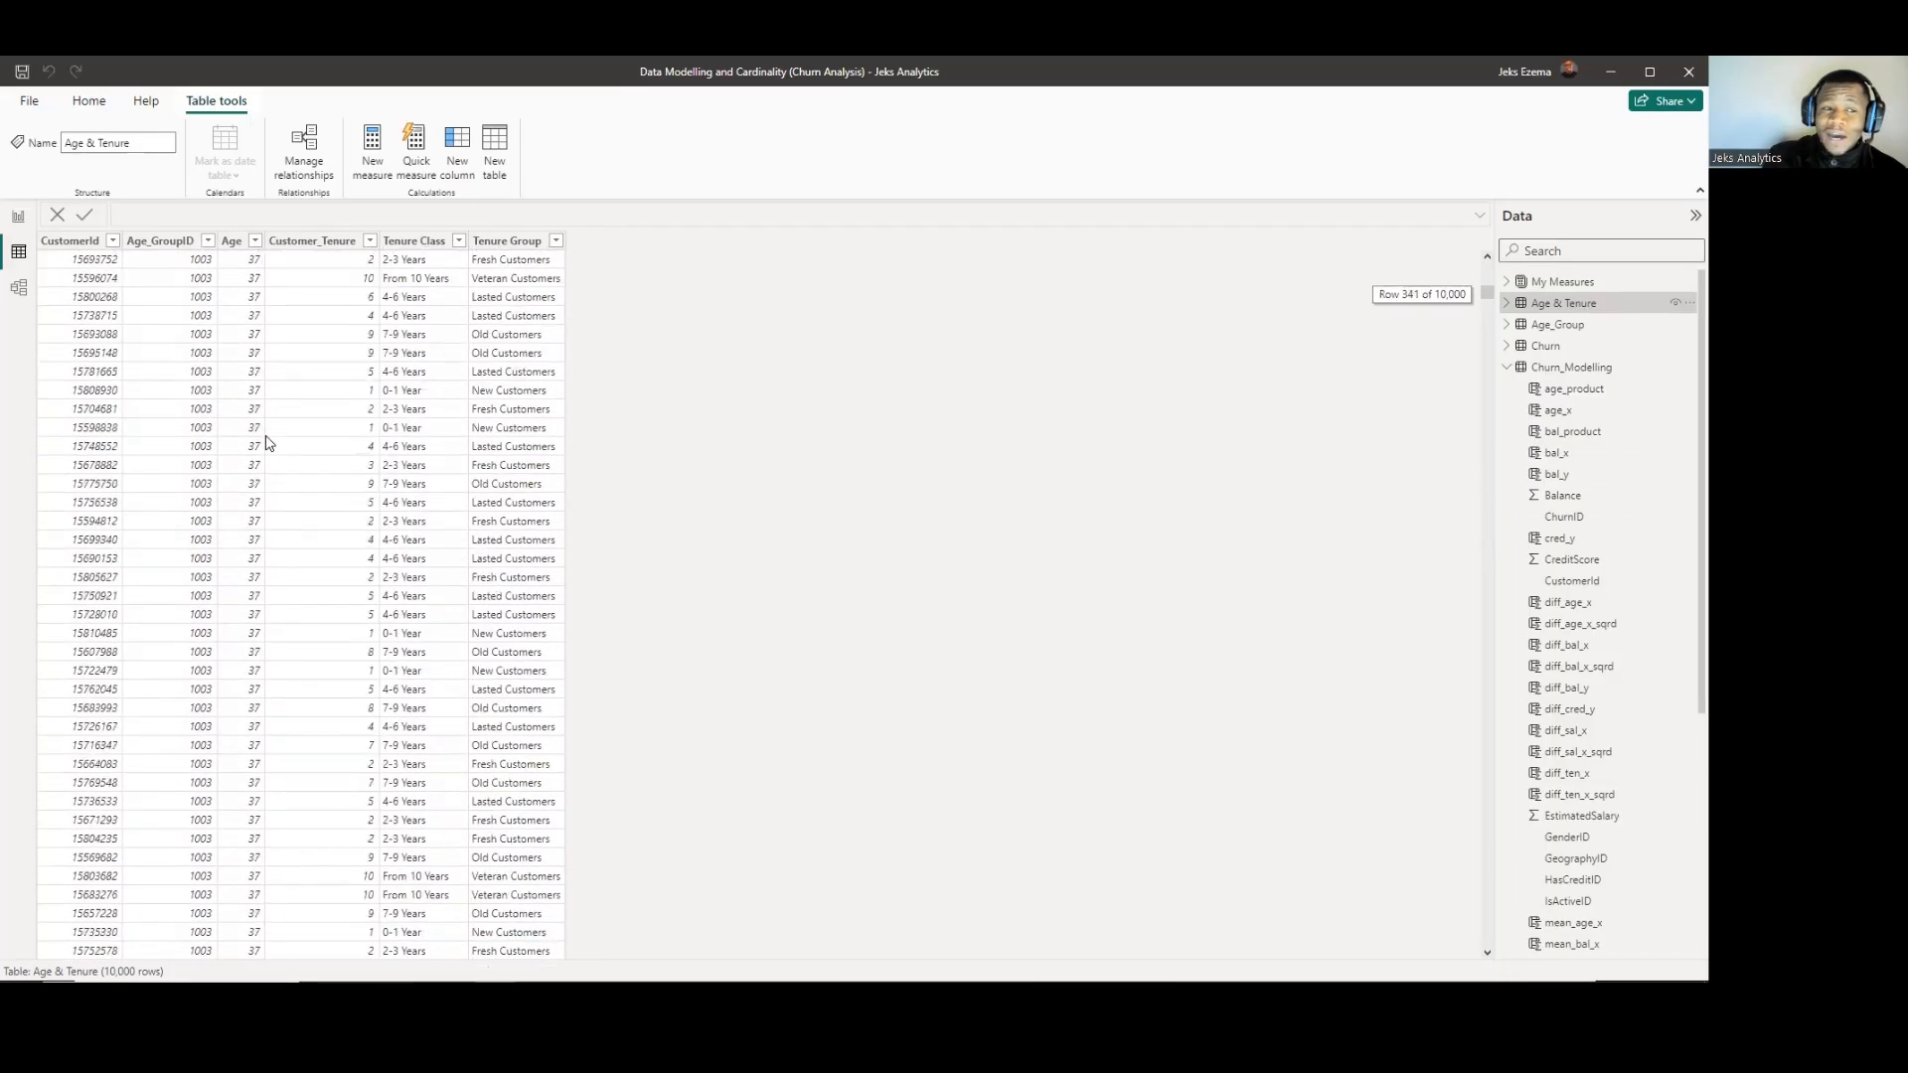
scroll(266, 443, "up", 20)
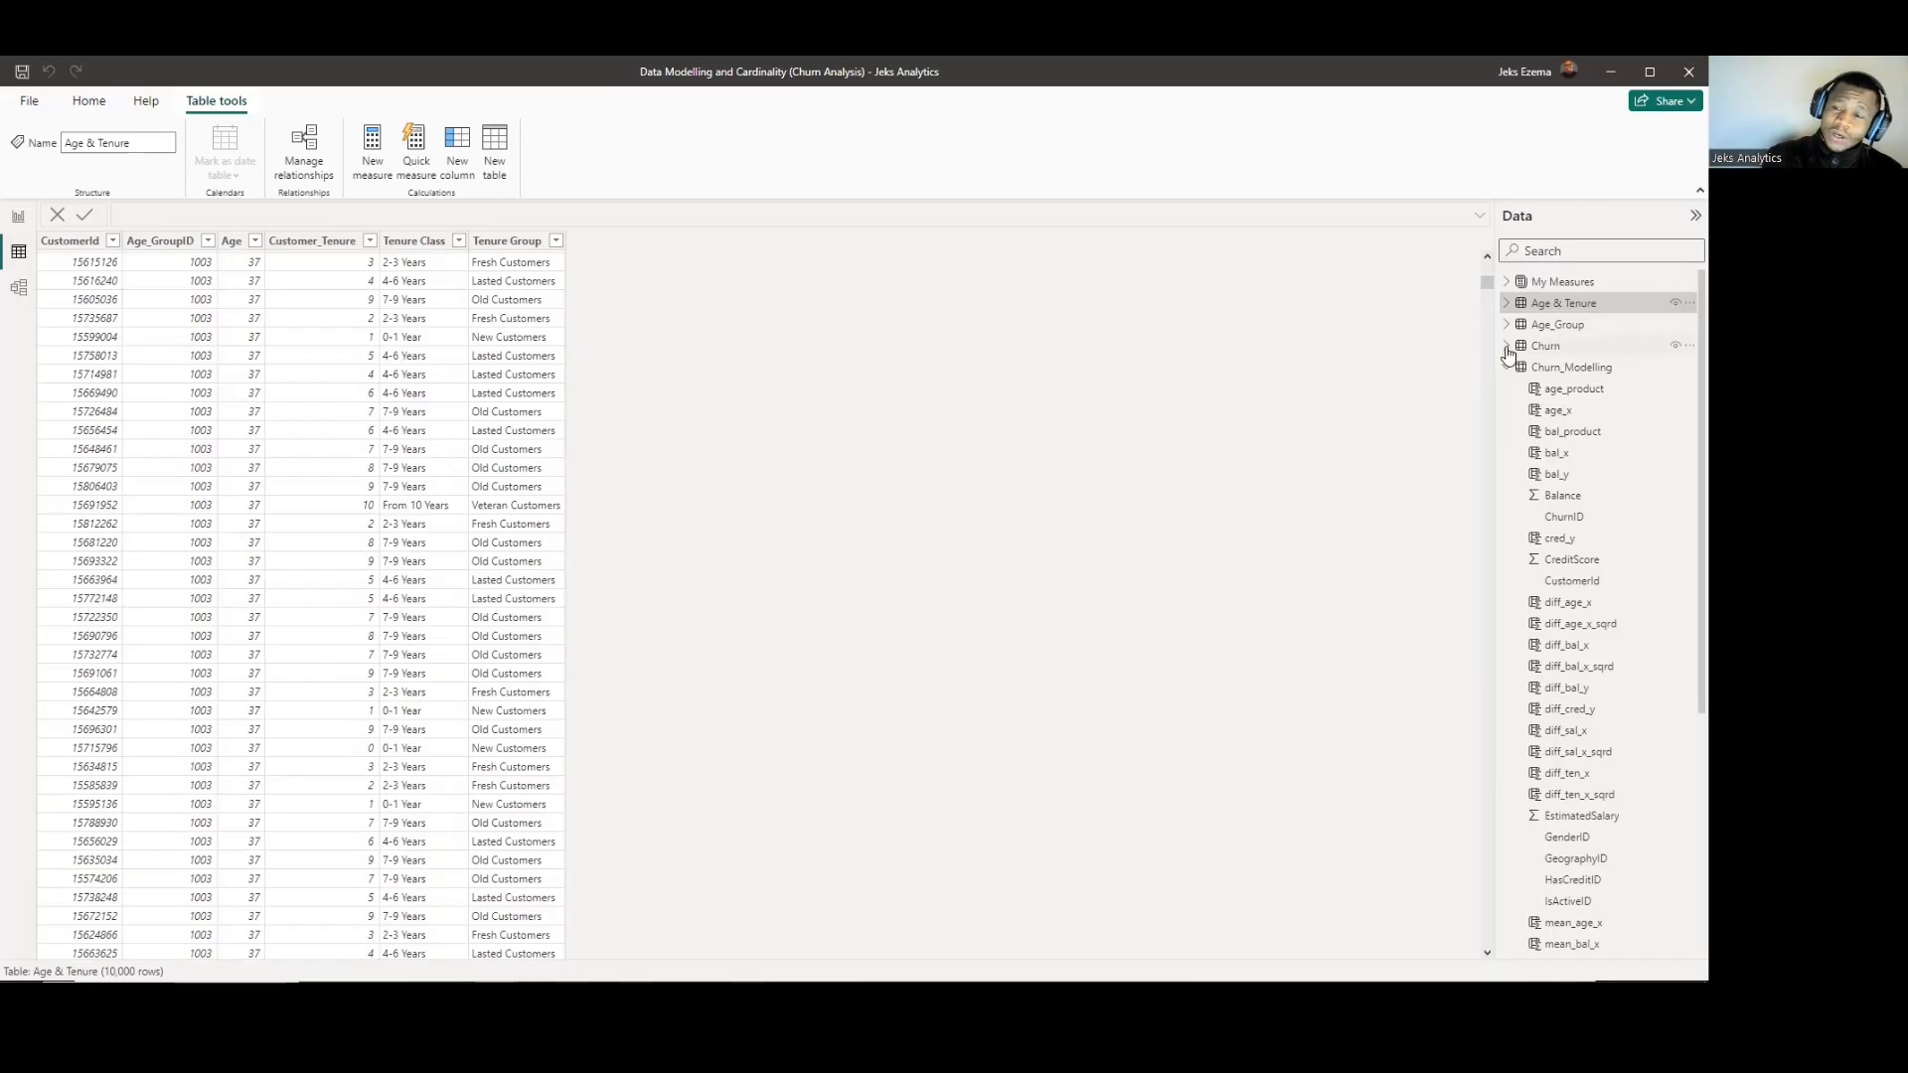
Examine the Churn_Modelling table's columns, from the ID keys through the calculated mean, difference and product columns.
left_click(1563, 375)
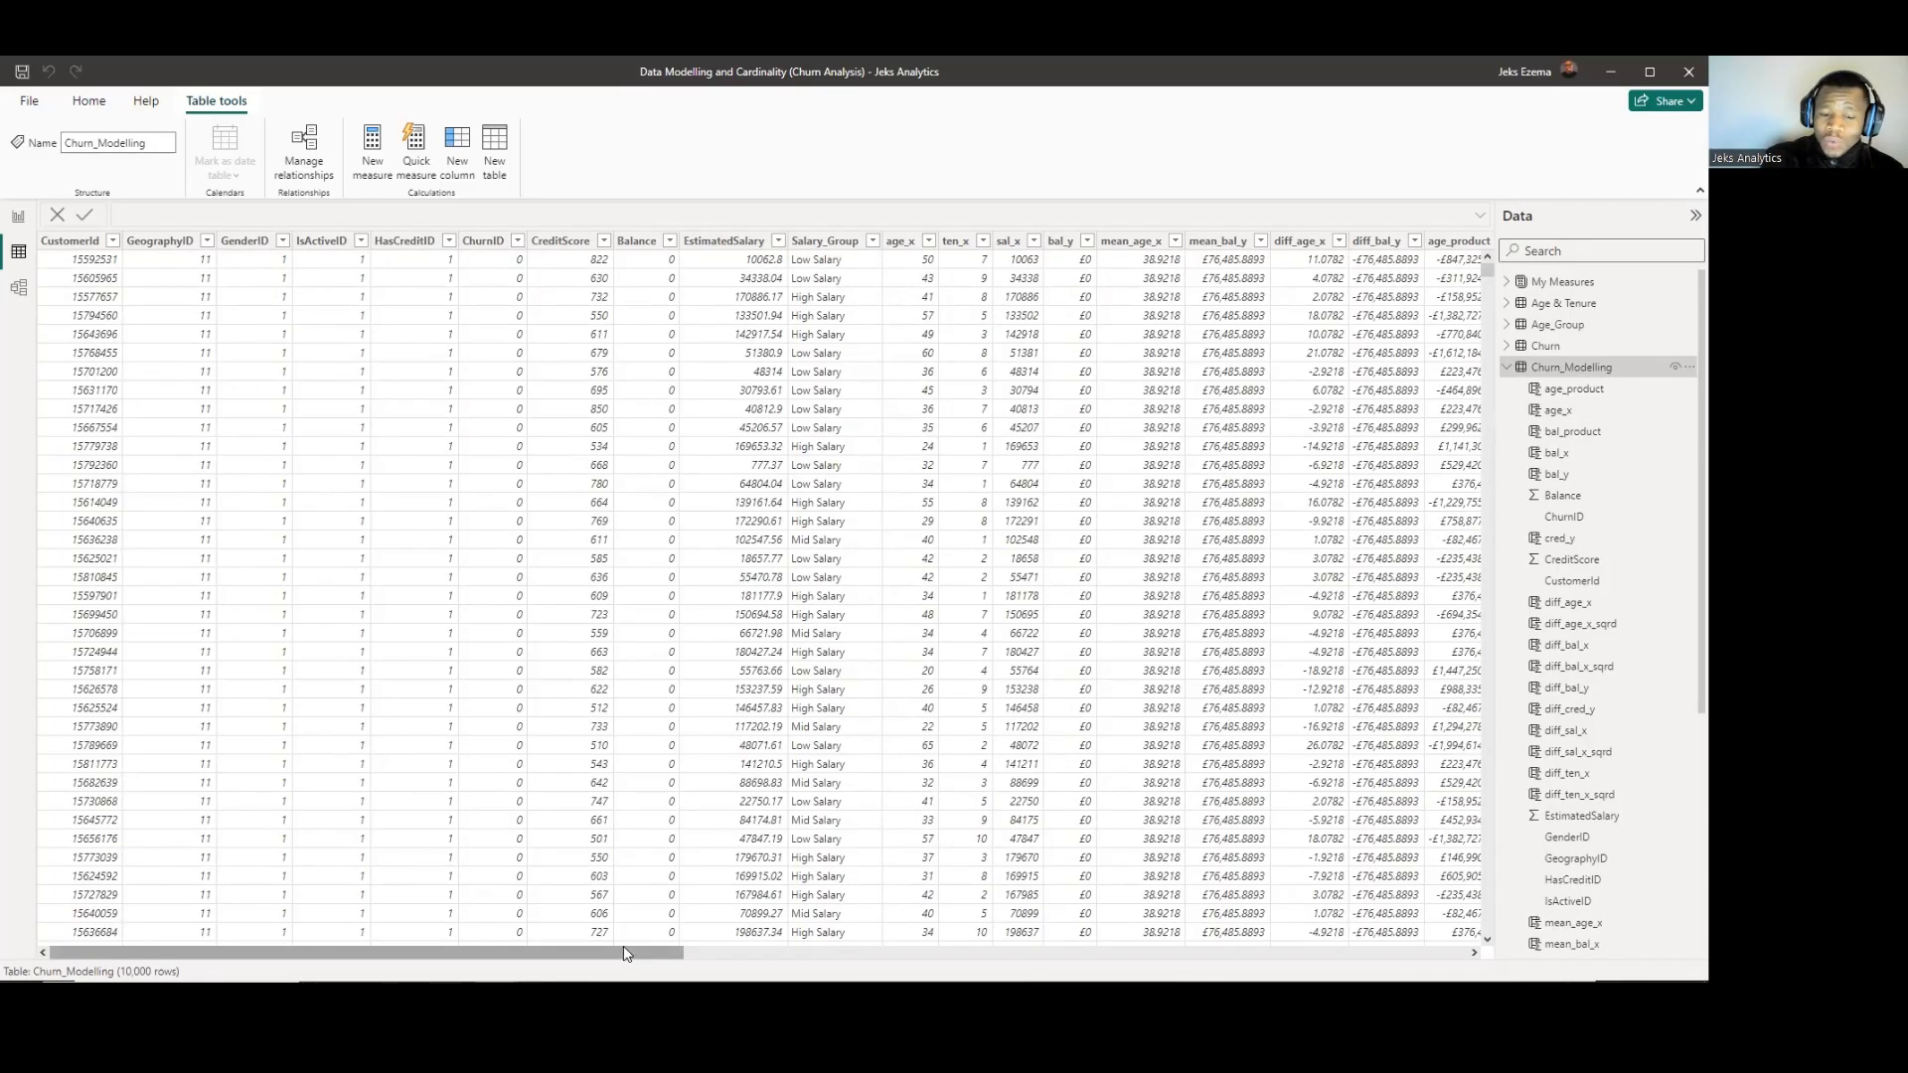
left_click_drag(626, 954, 1226, 954)
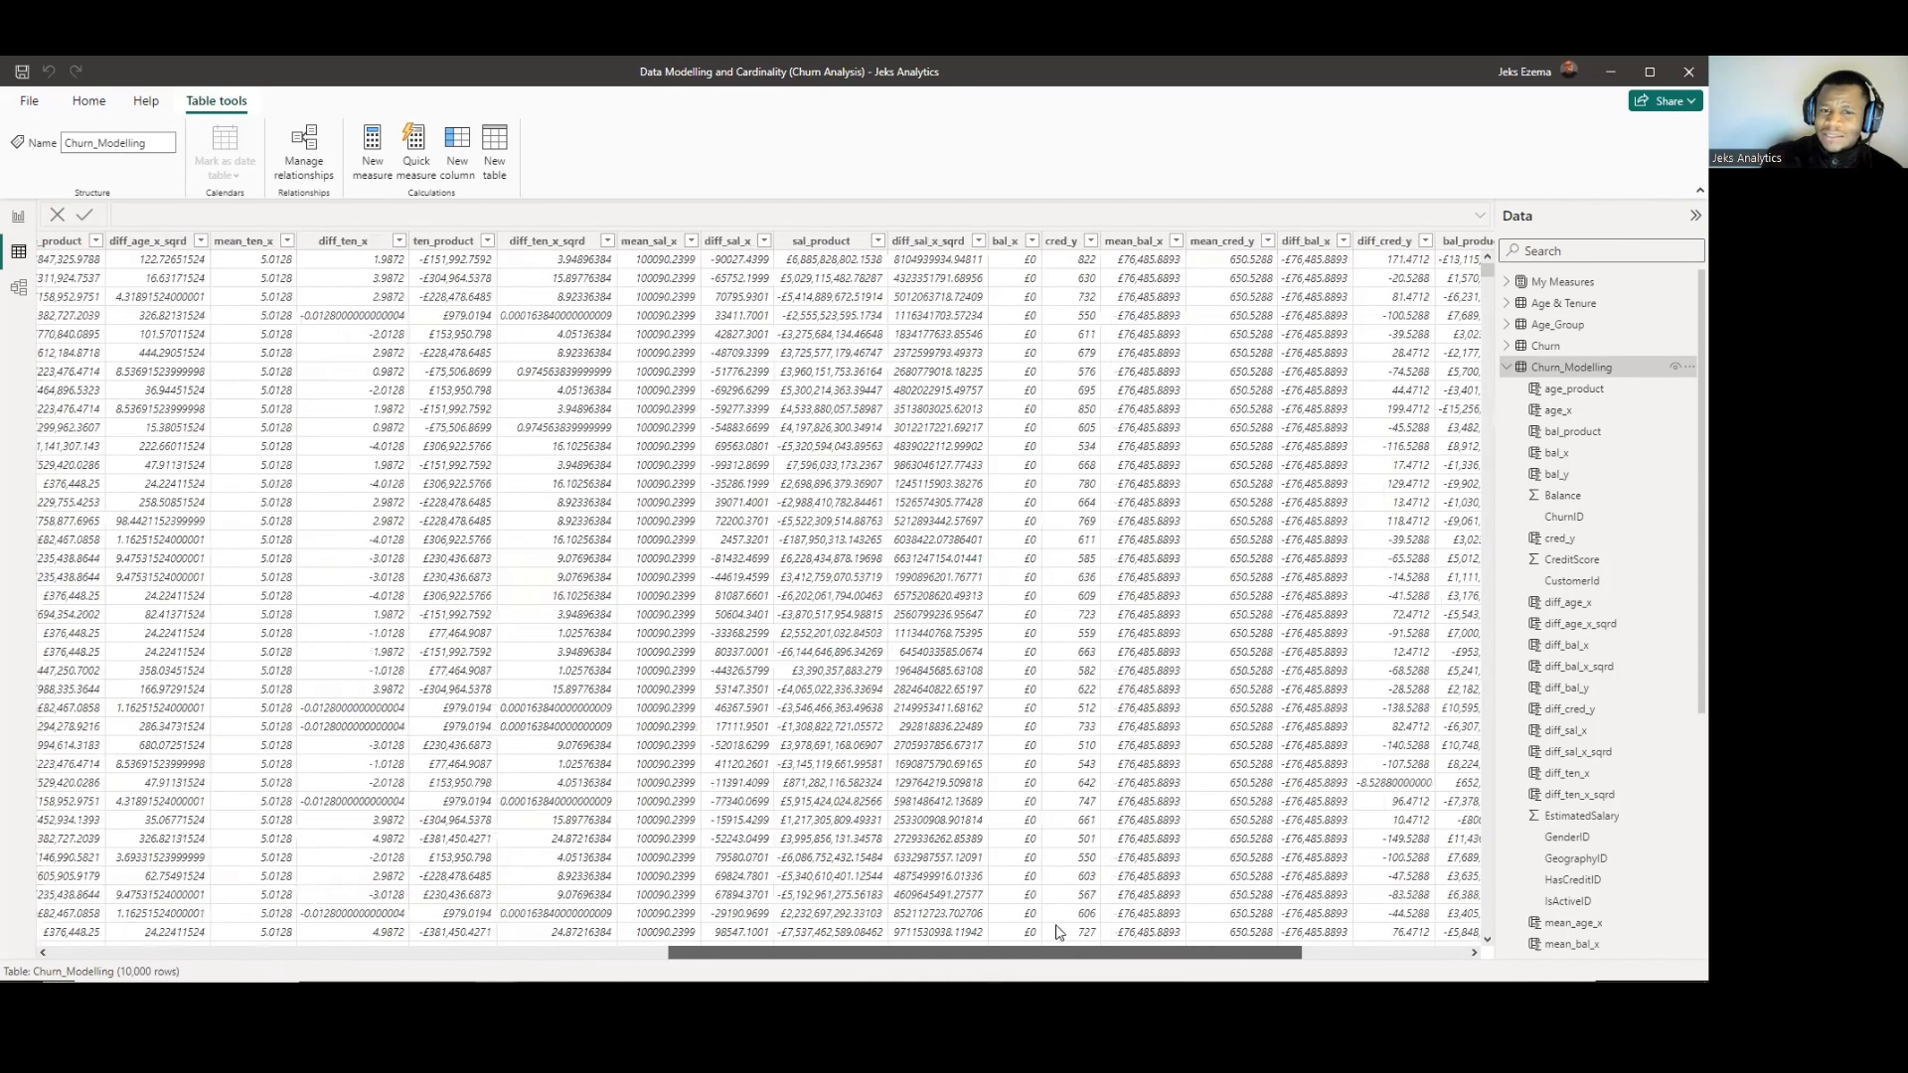
scroll(960, 909, "left", 5)
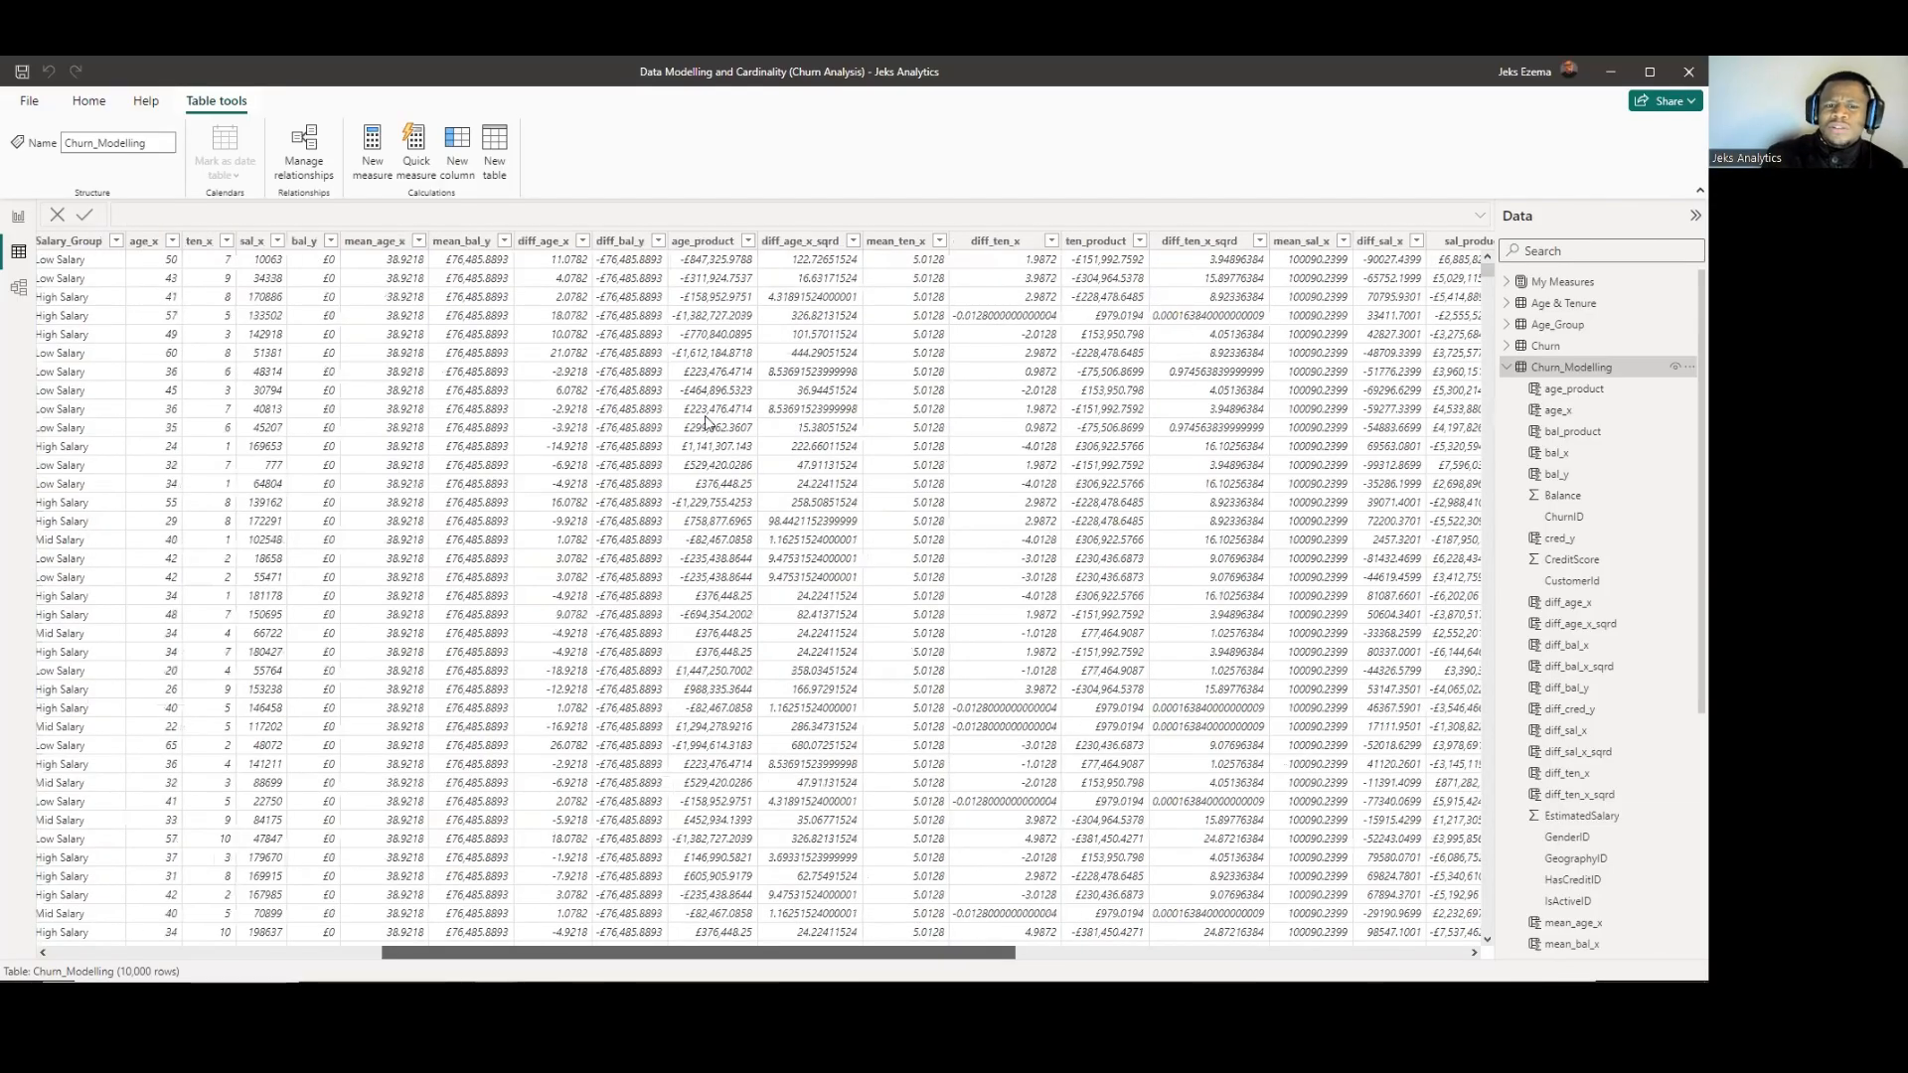
scroll(817, 293, "left", 1)
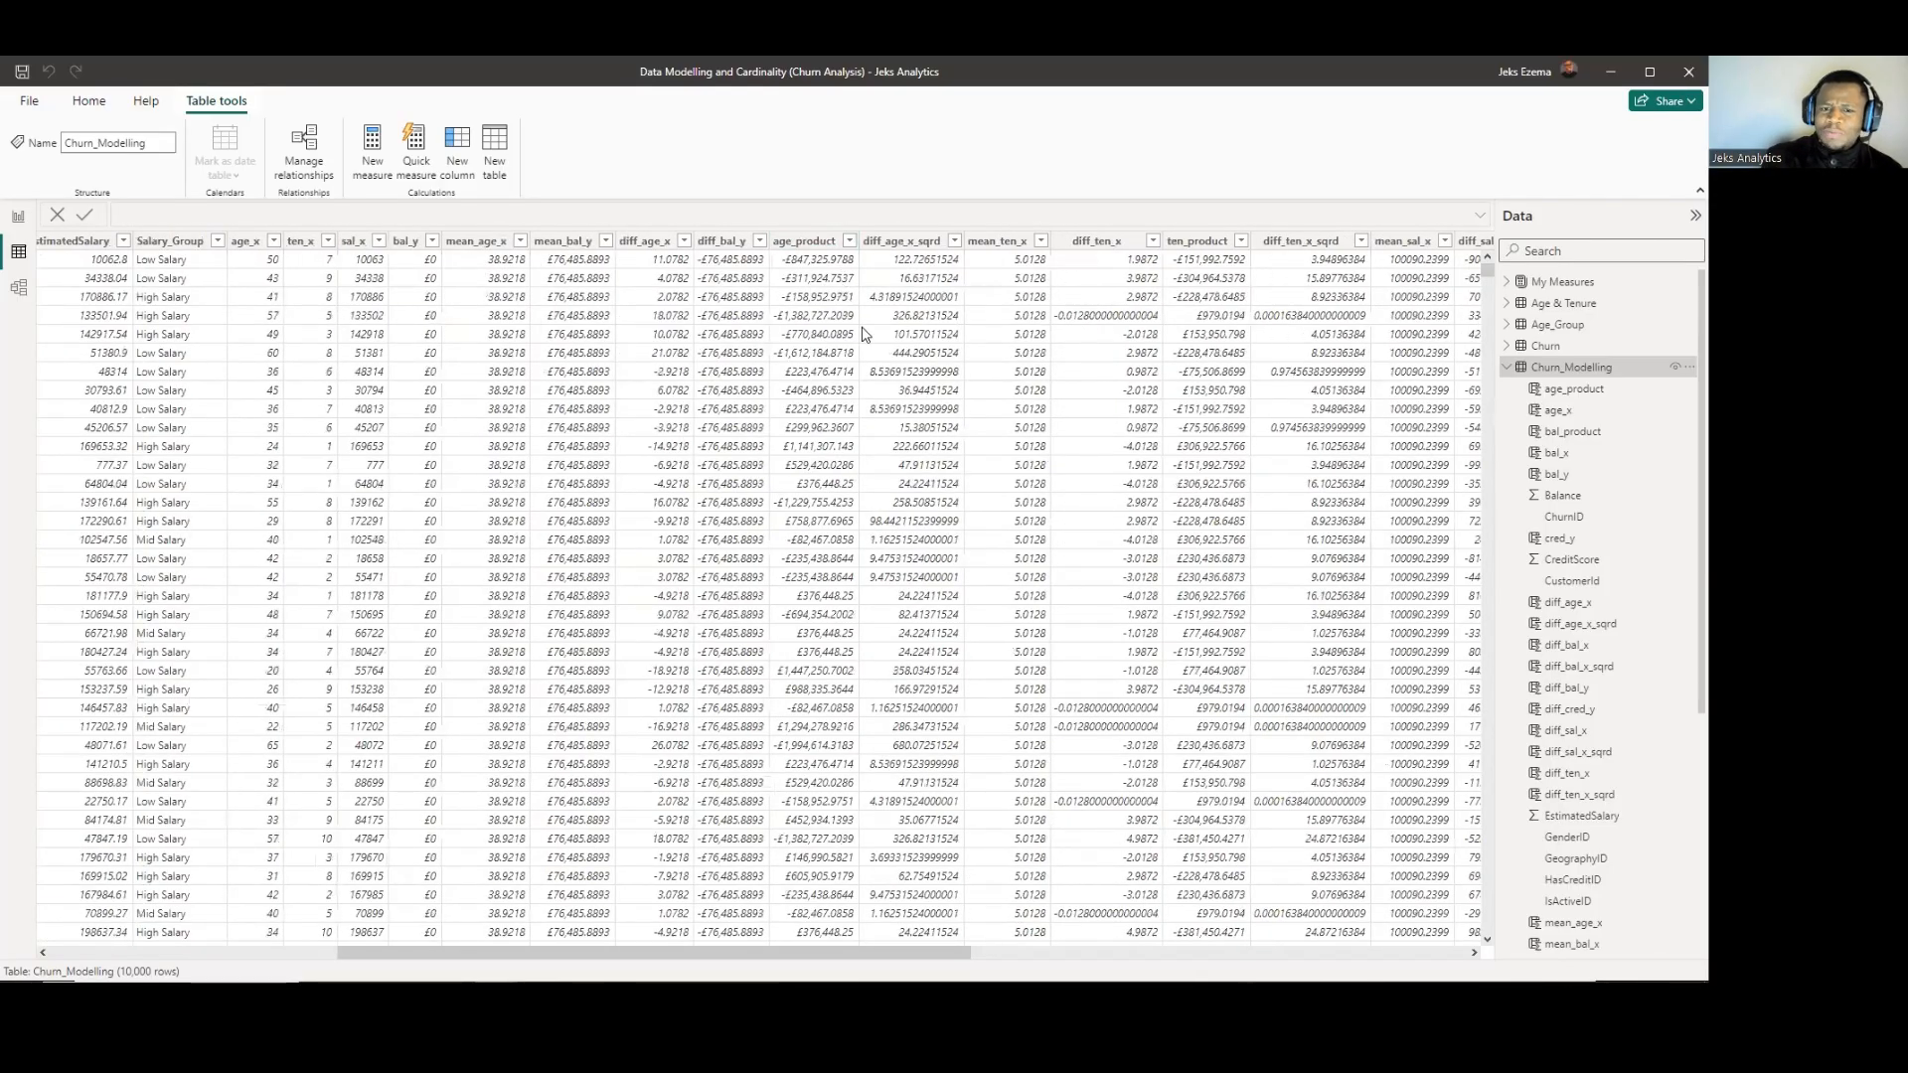
left_click(581, 246)
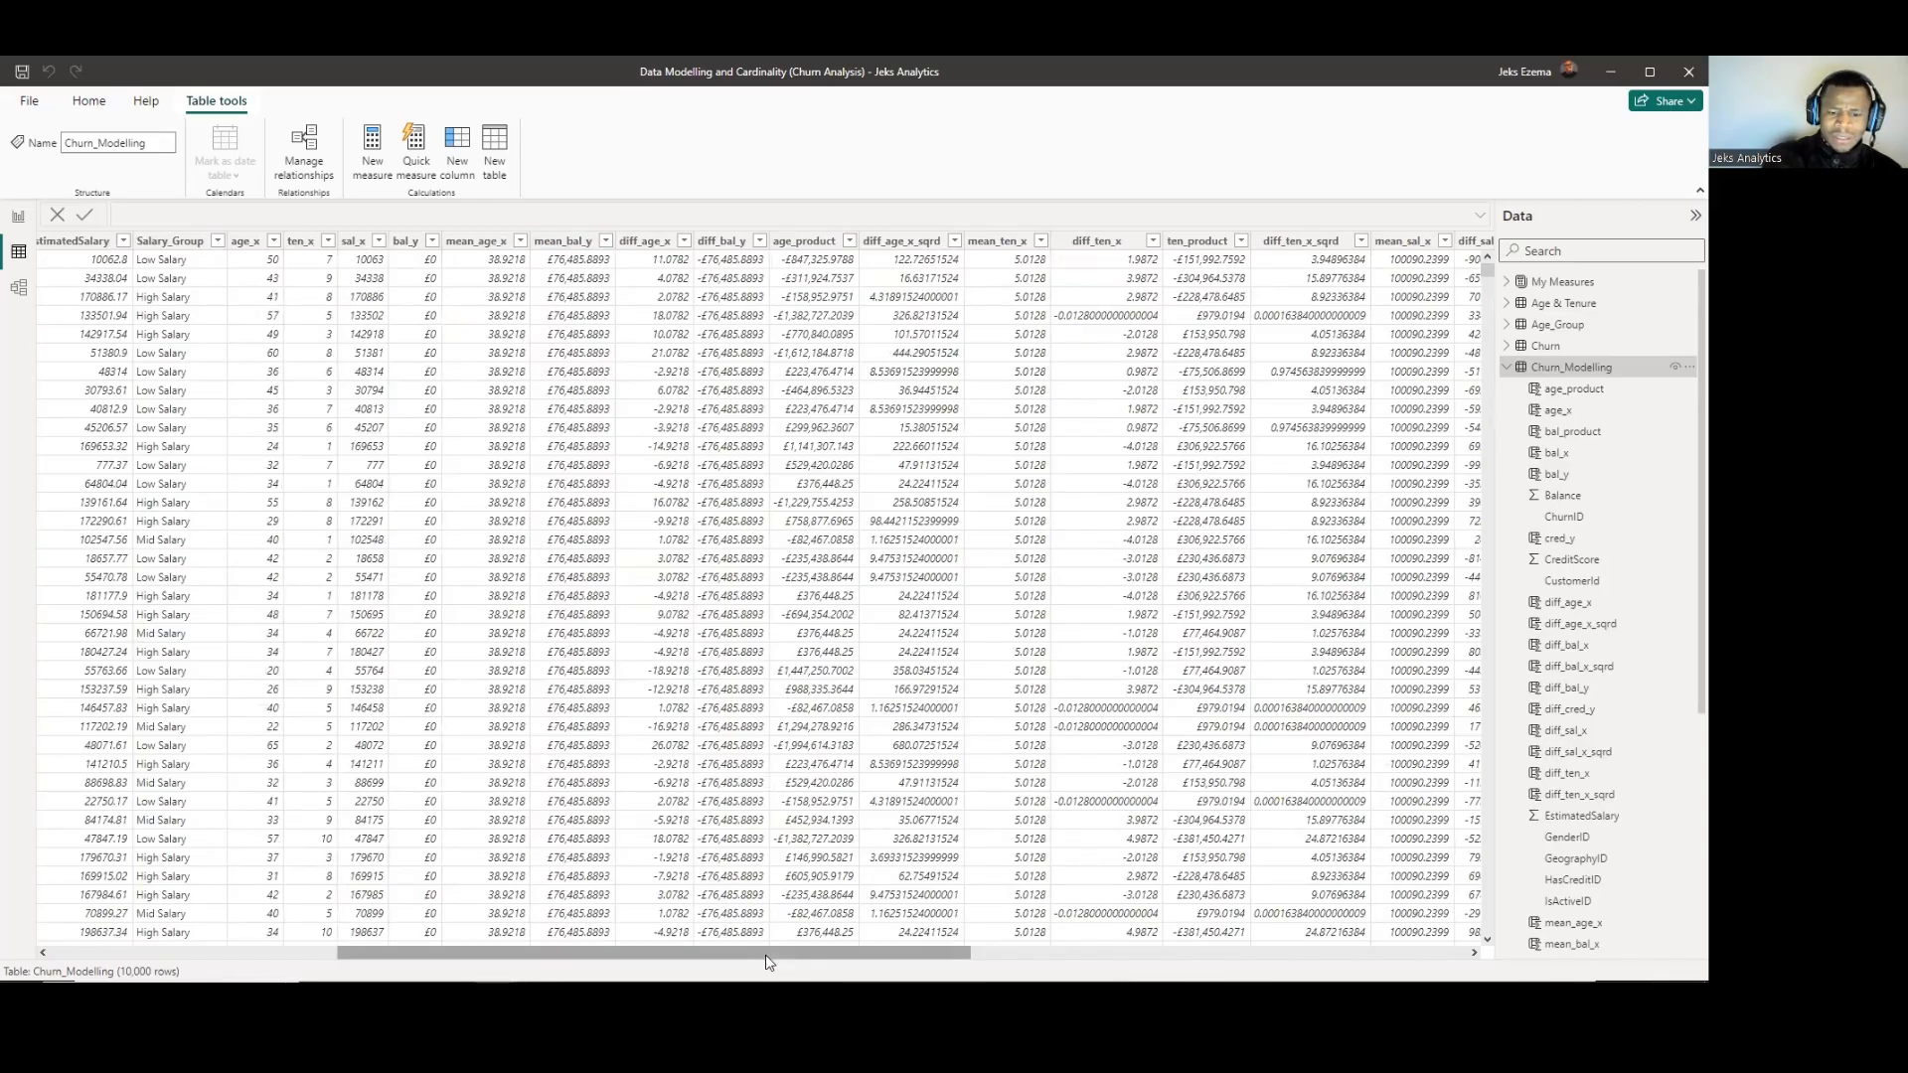
left_click_drag(730, 960, 551, 940)
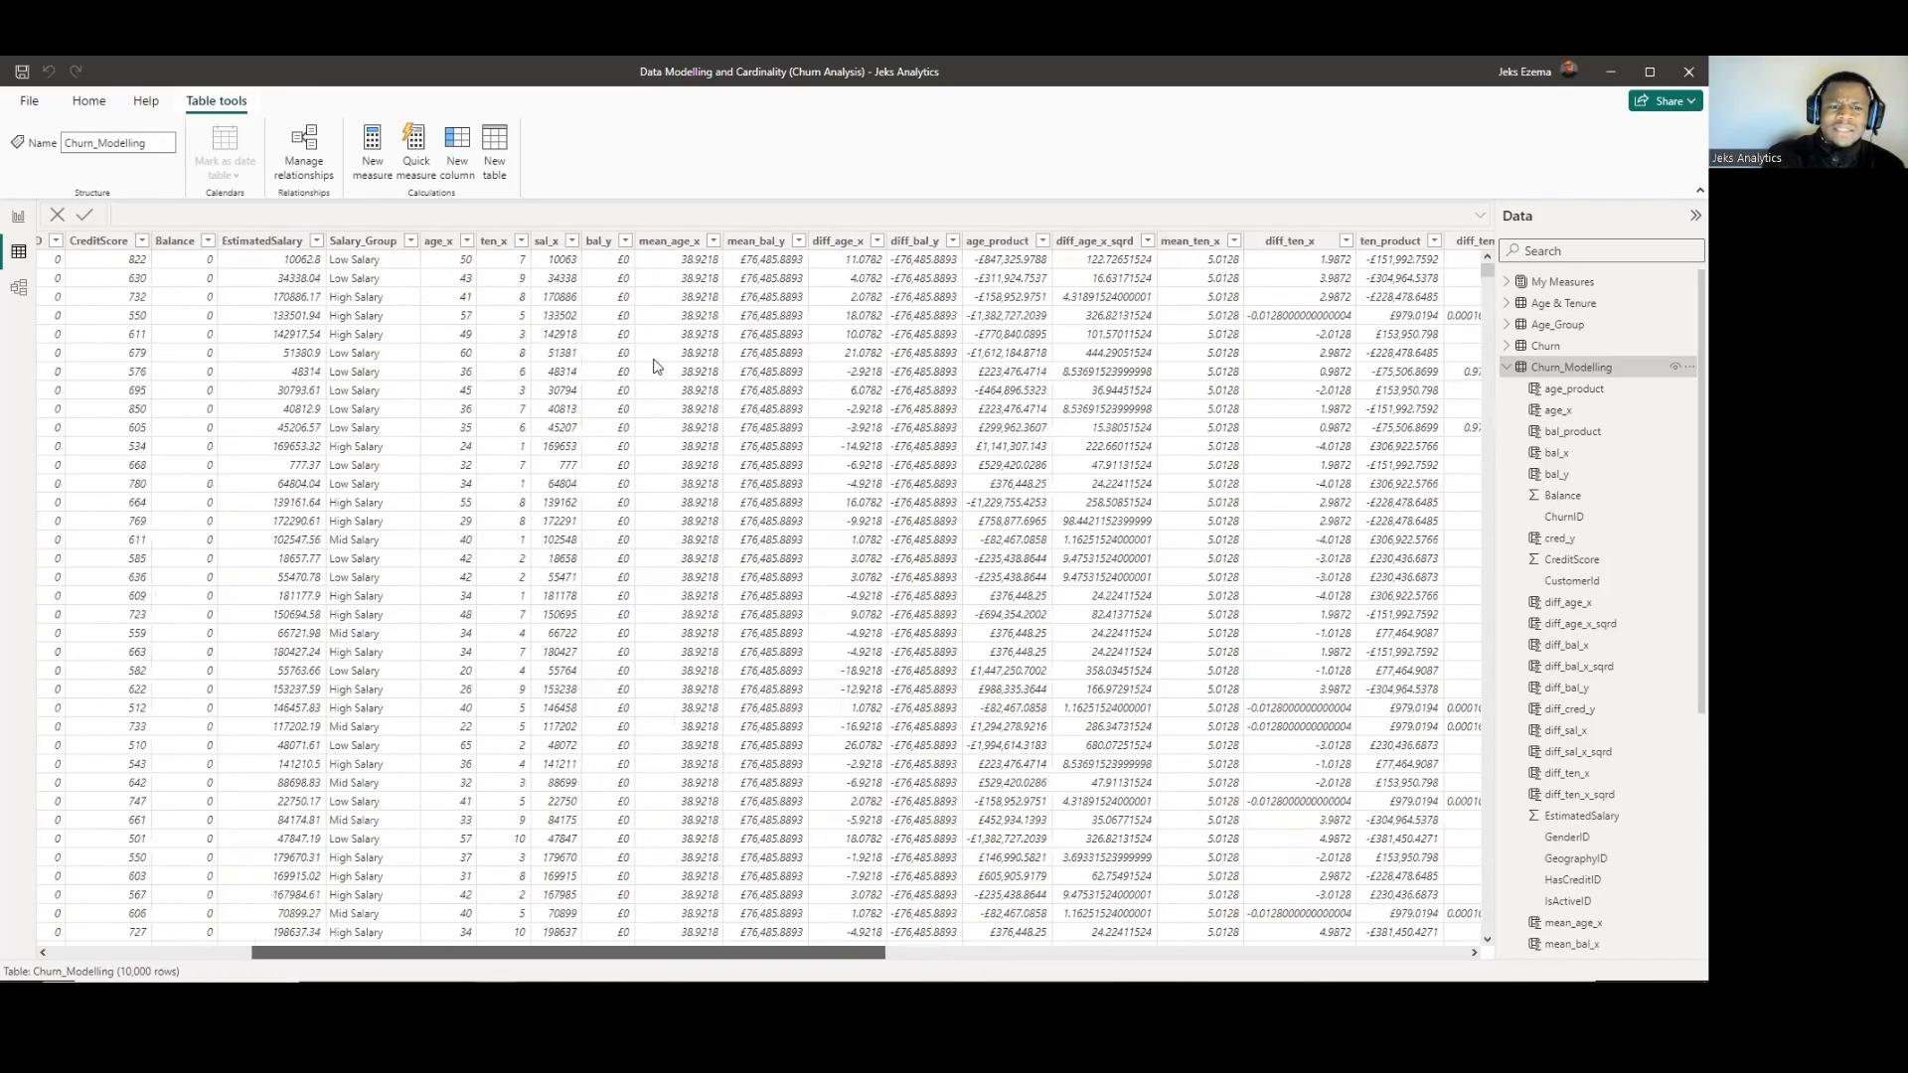
scroll(522, 350, "left", 3)
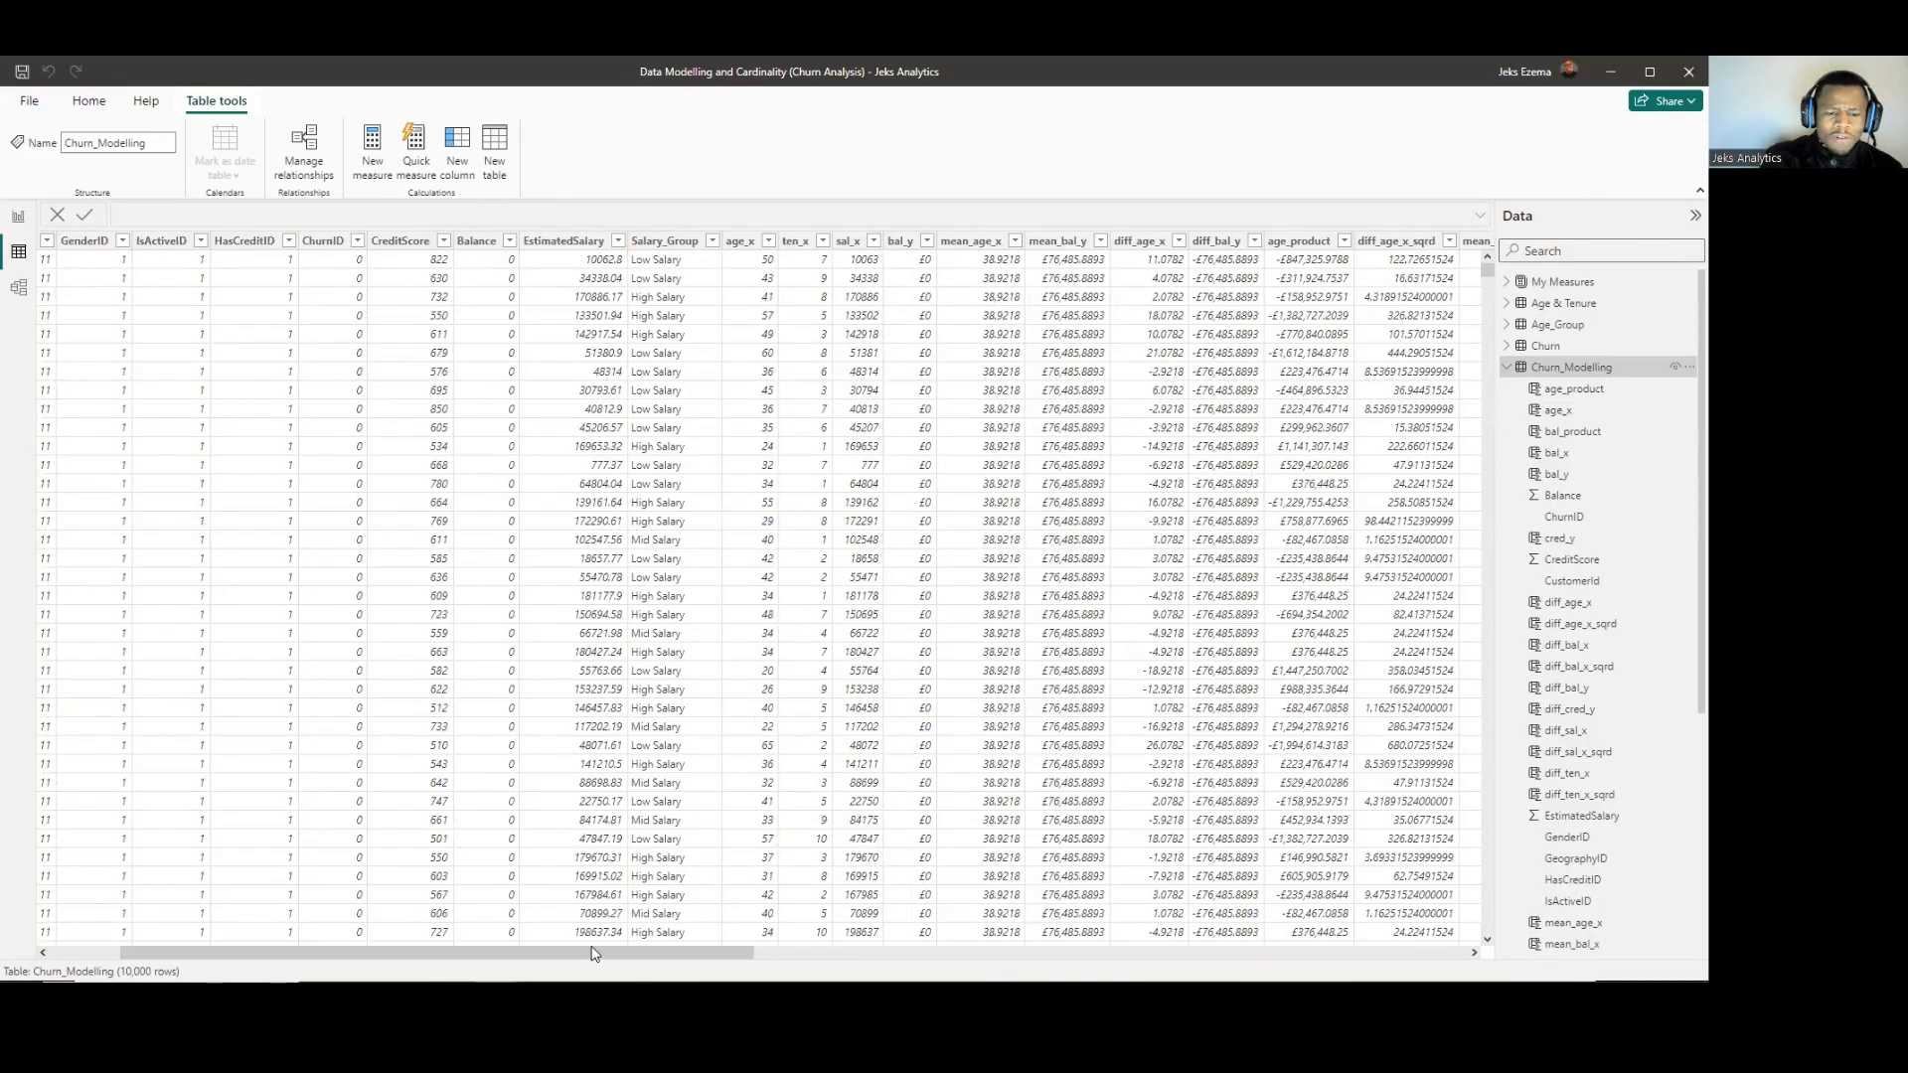
left_click_drag(554, 952, 485, 947)
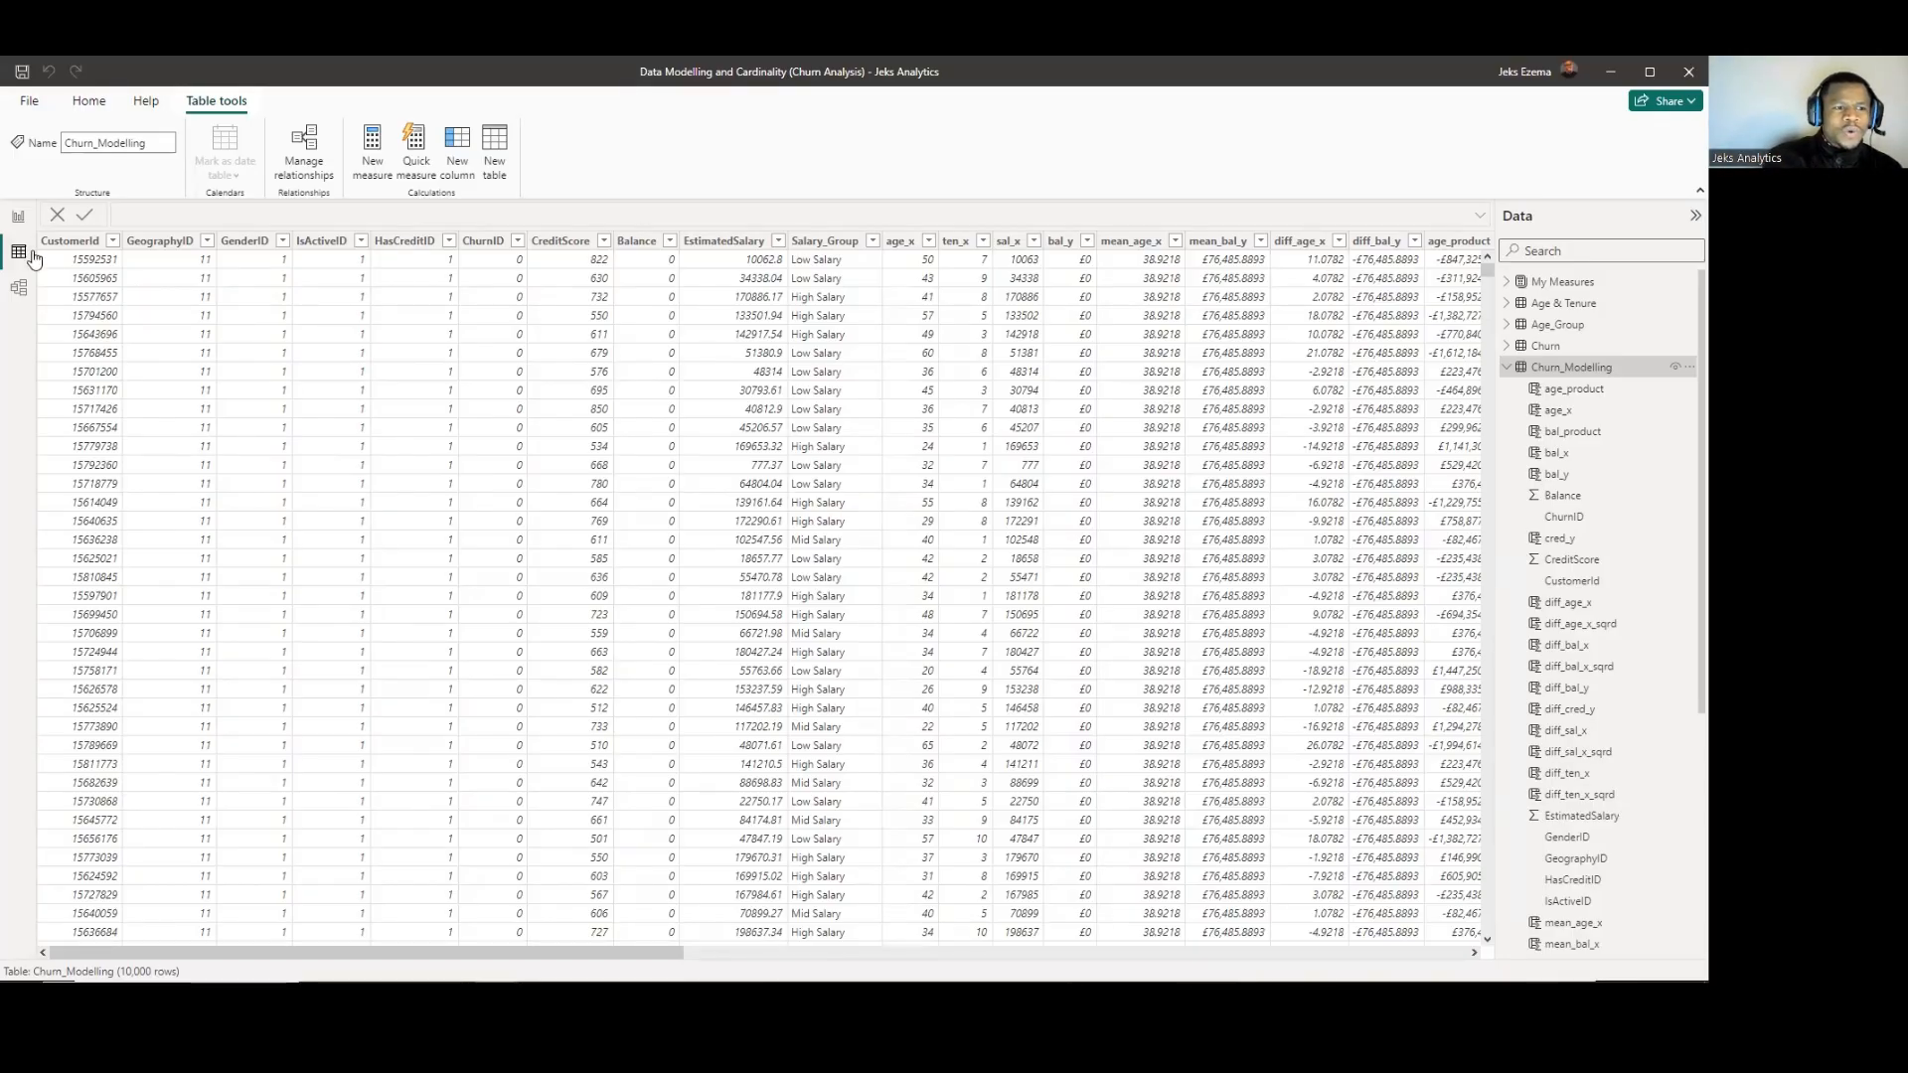
Show the relationship diagram and inspect the Churn_Modelling table at its centre.
left_click(18, 290)
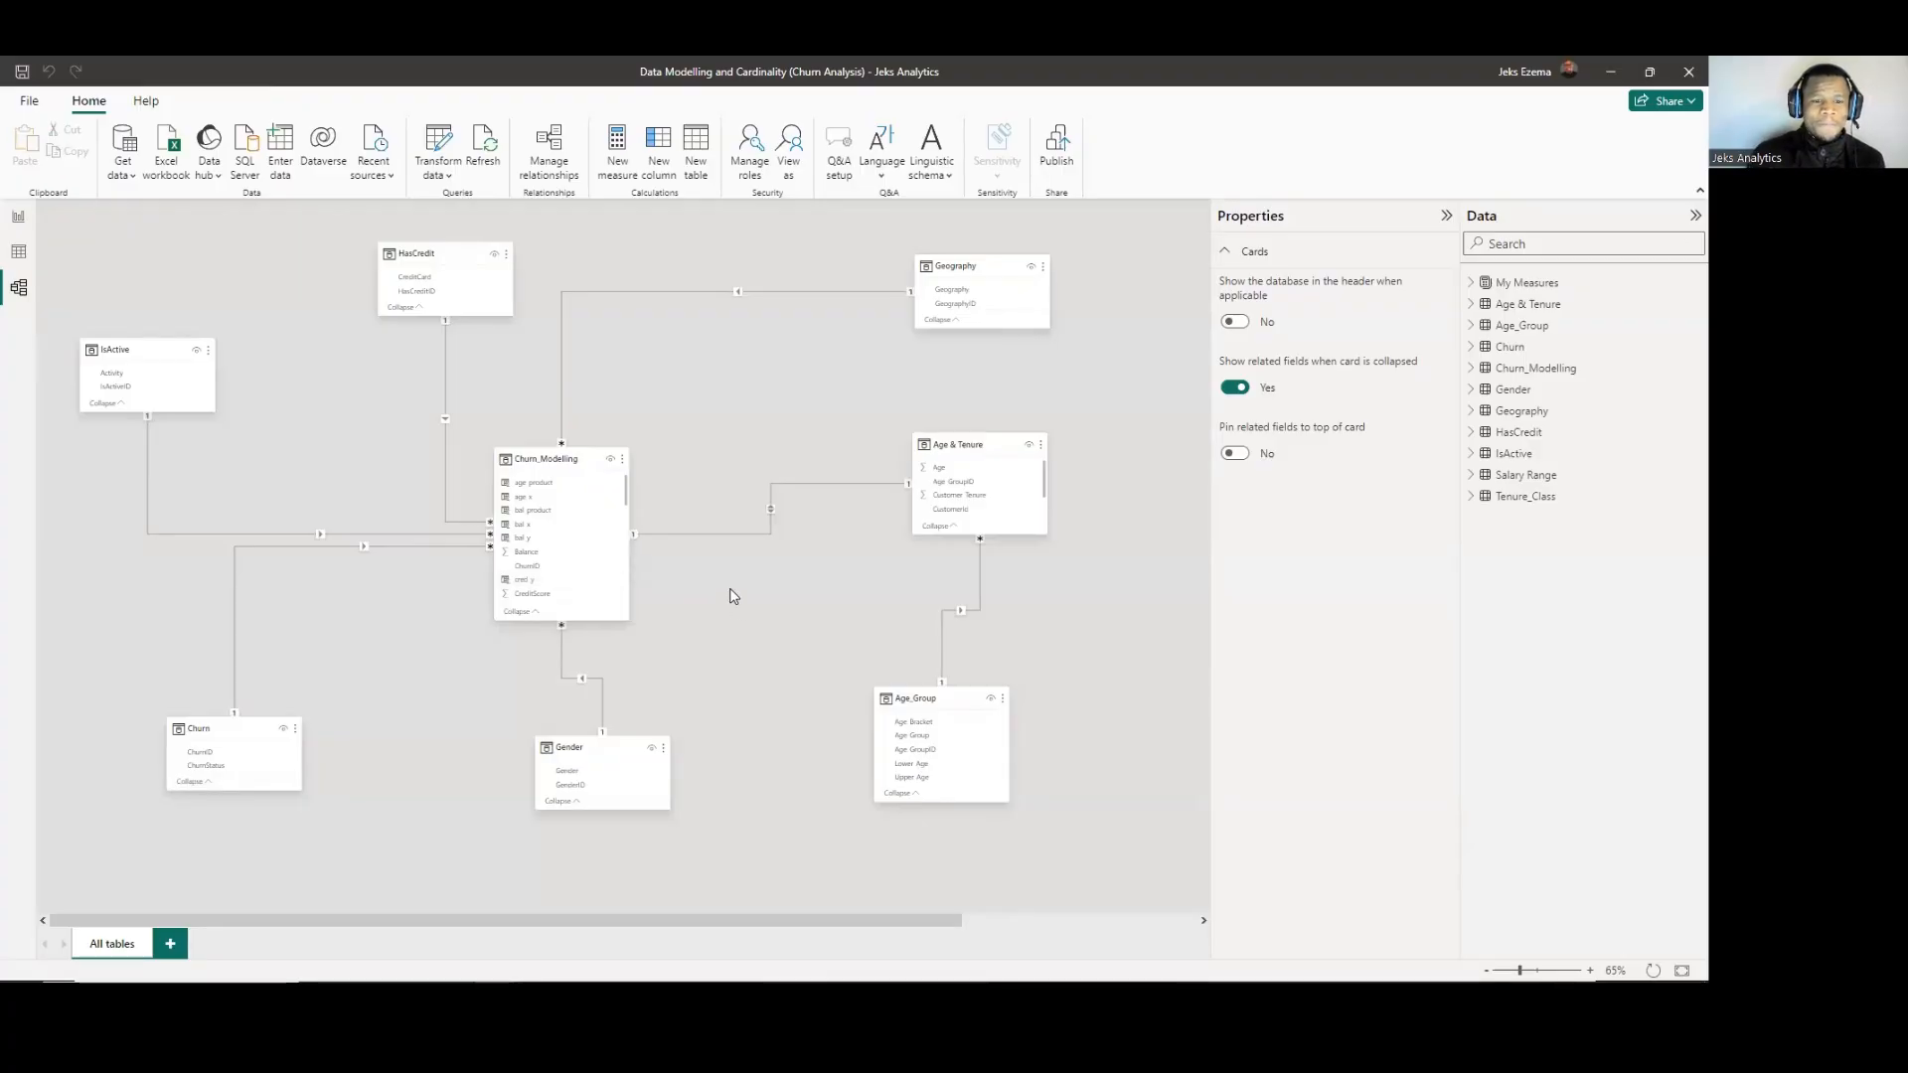
mouse_move(561, 466)
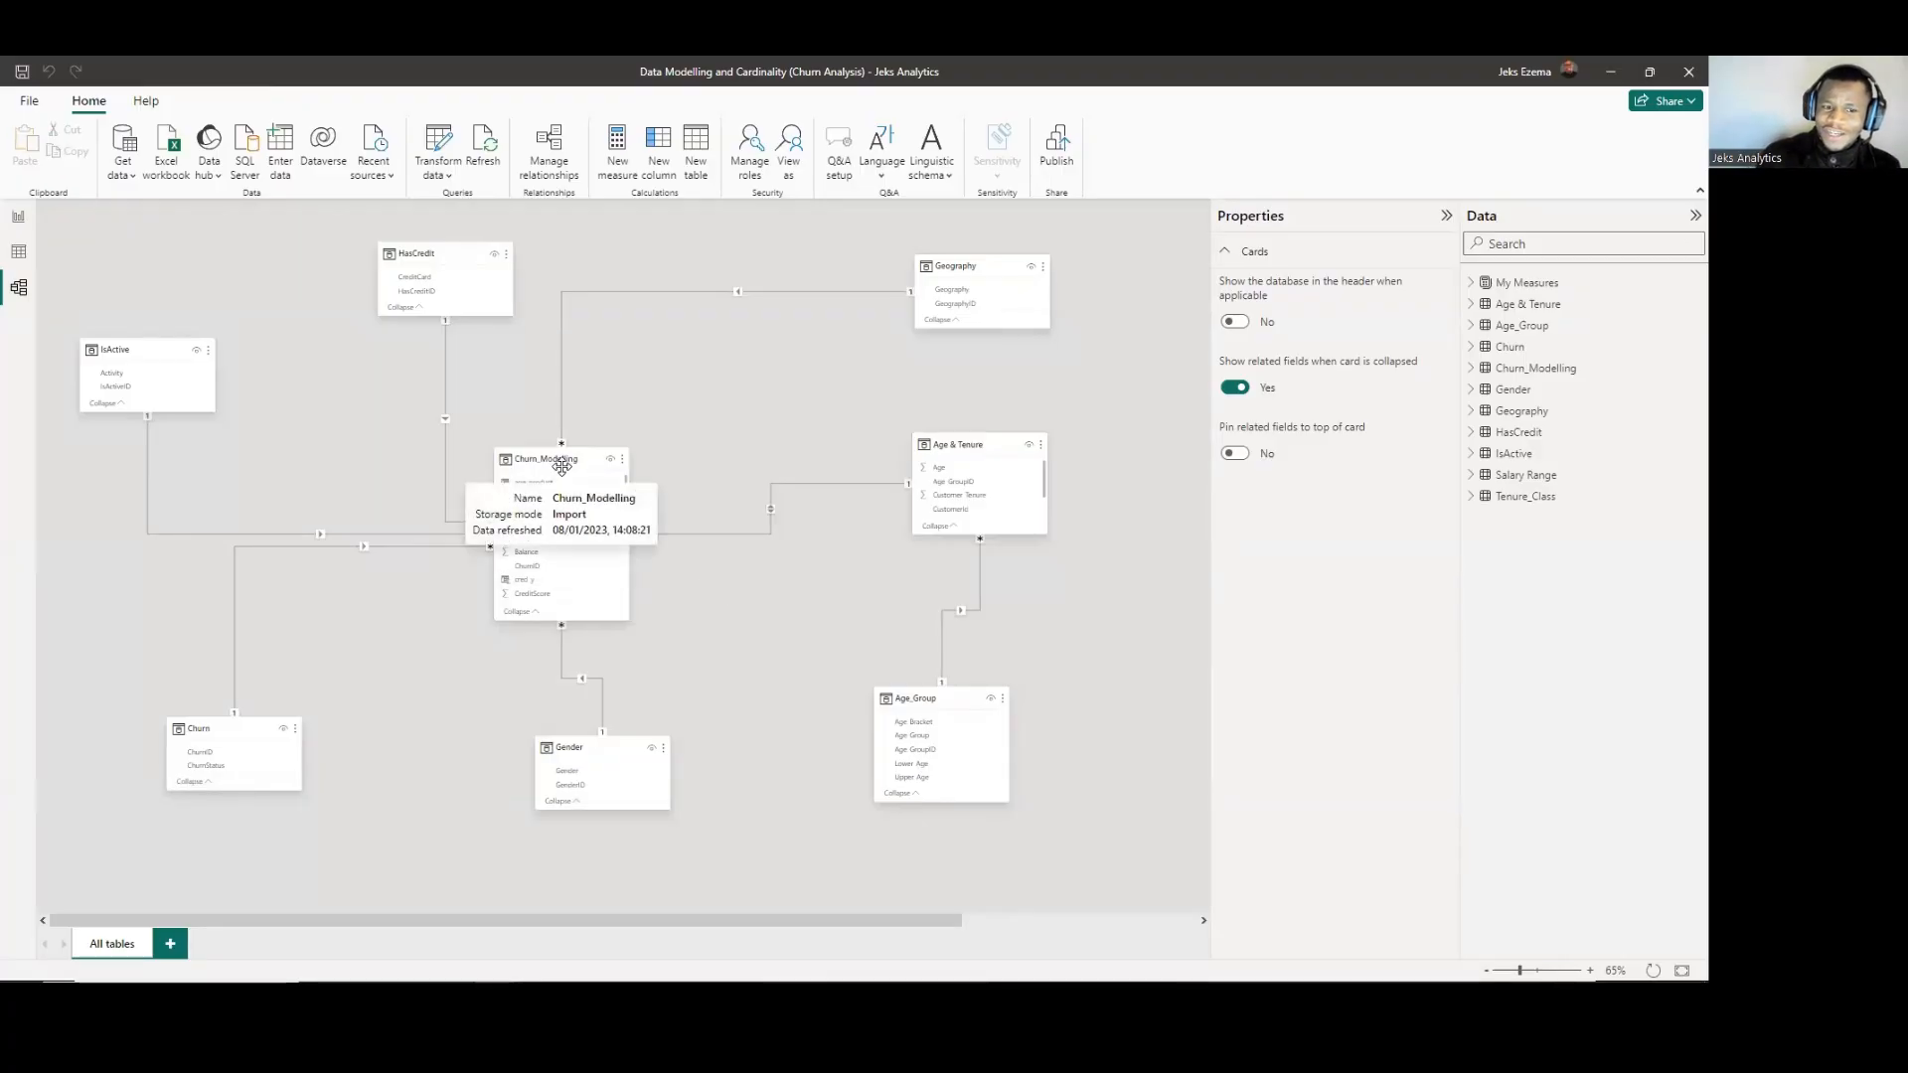
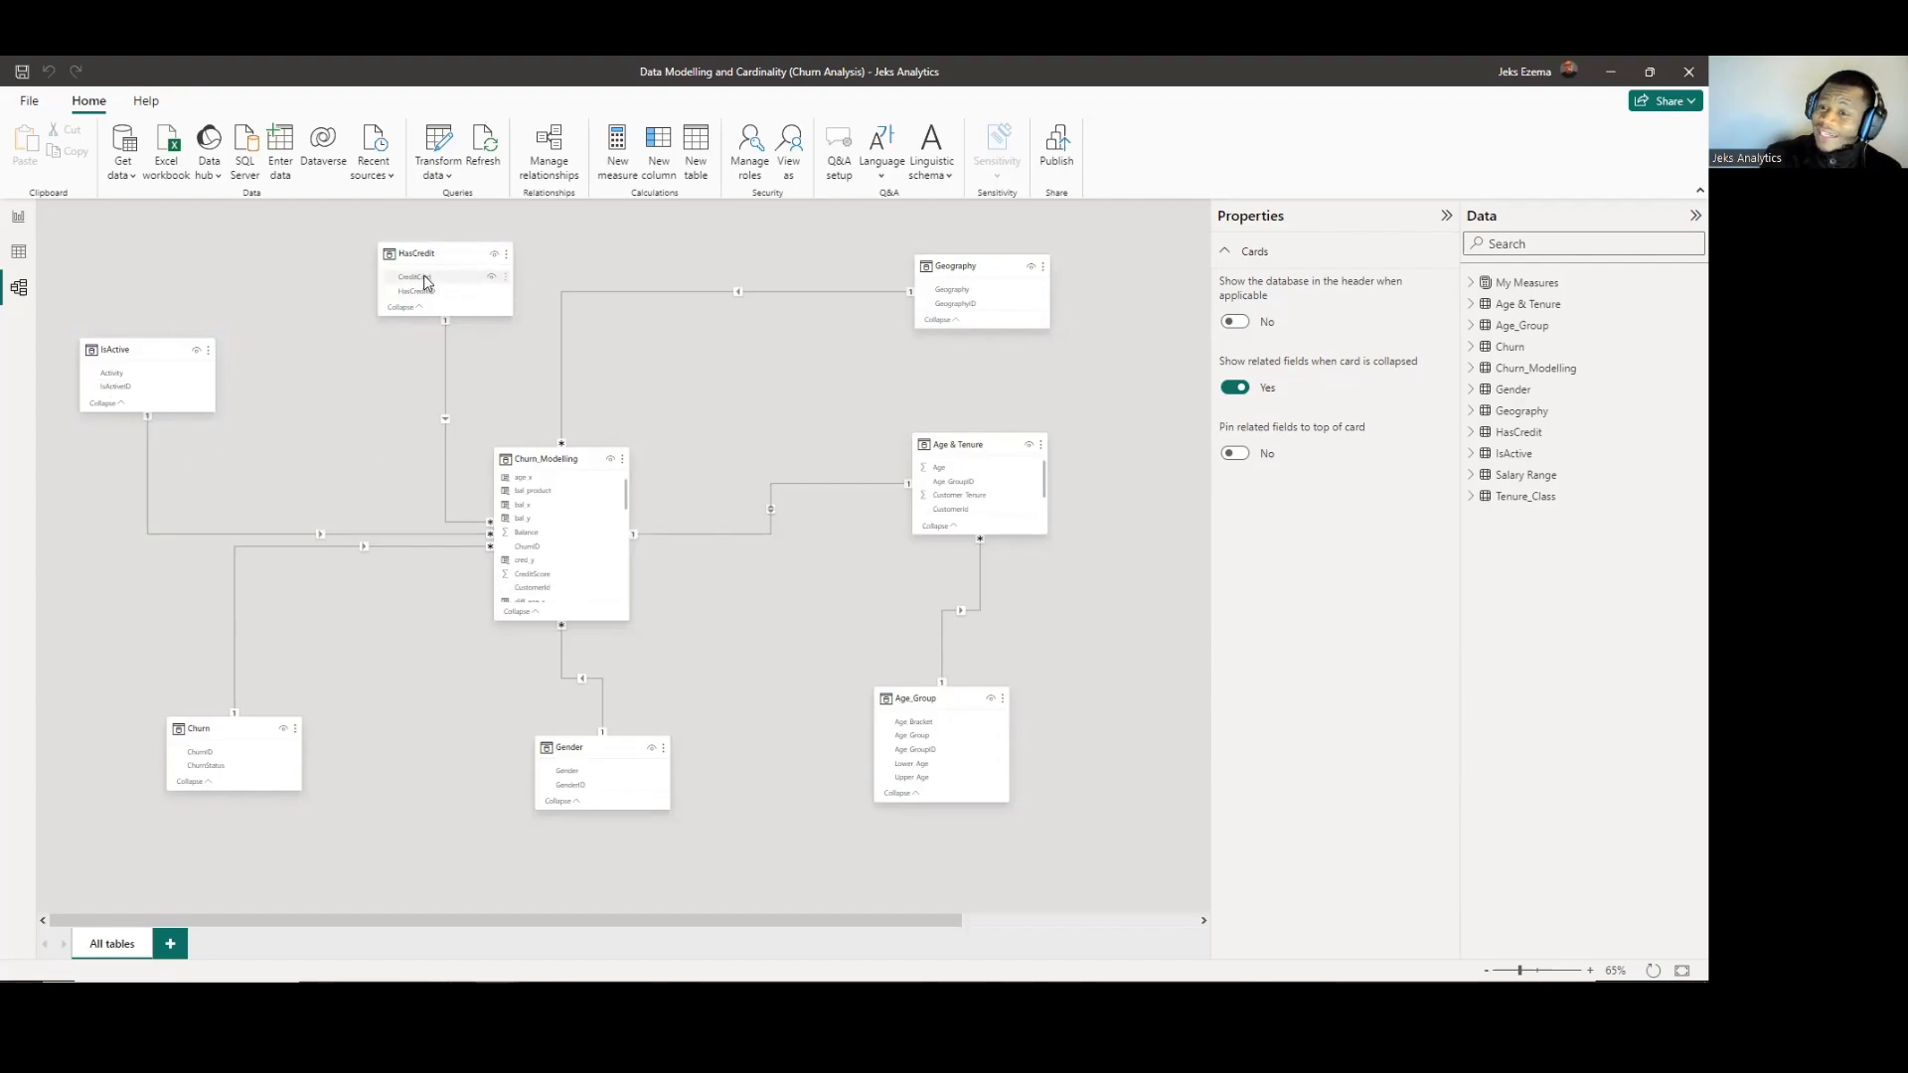
Open the Age_GroupID relationship between Age & Tenure and Age_Group for editing from the list of model relationships.
scroll(546, 542, "down", 2)
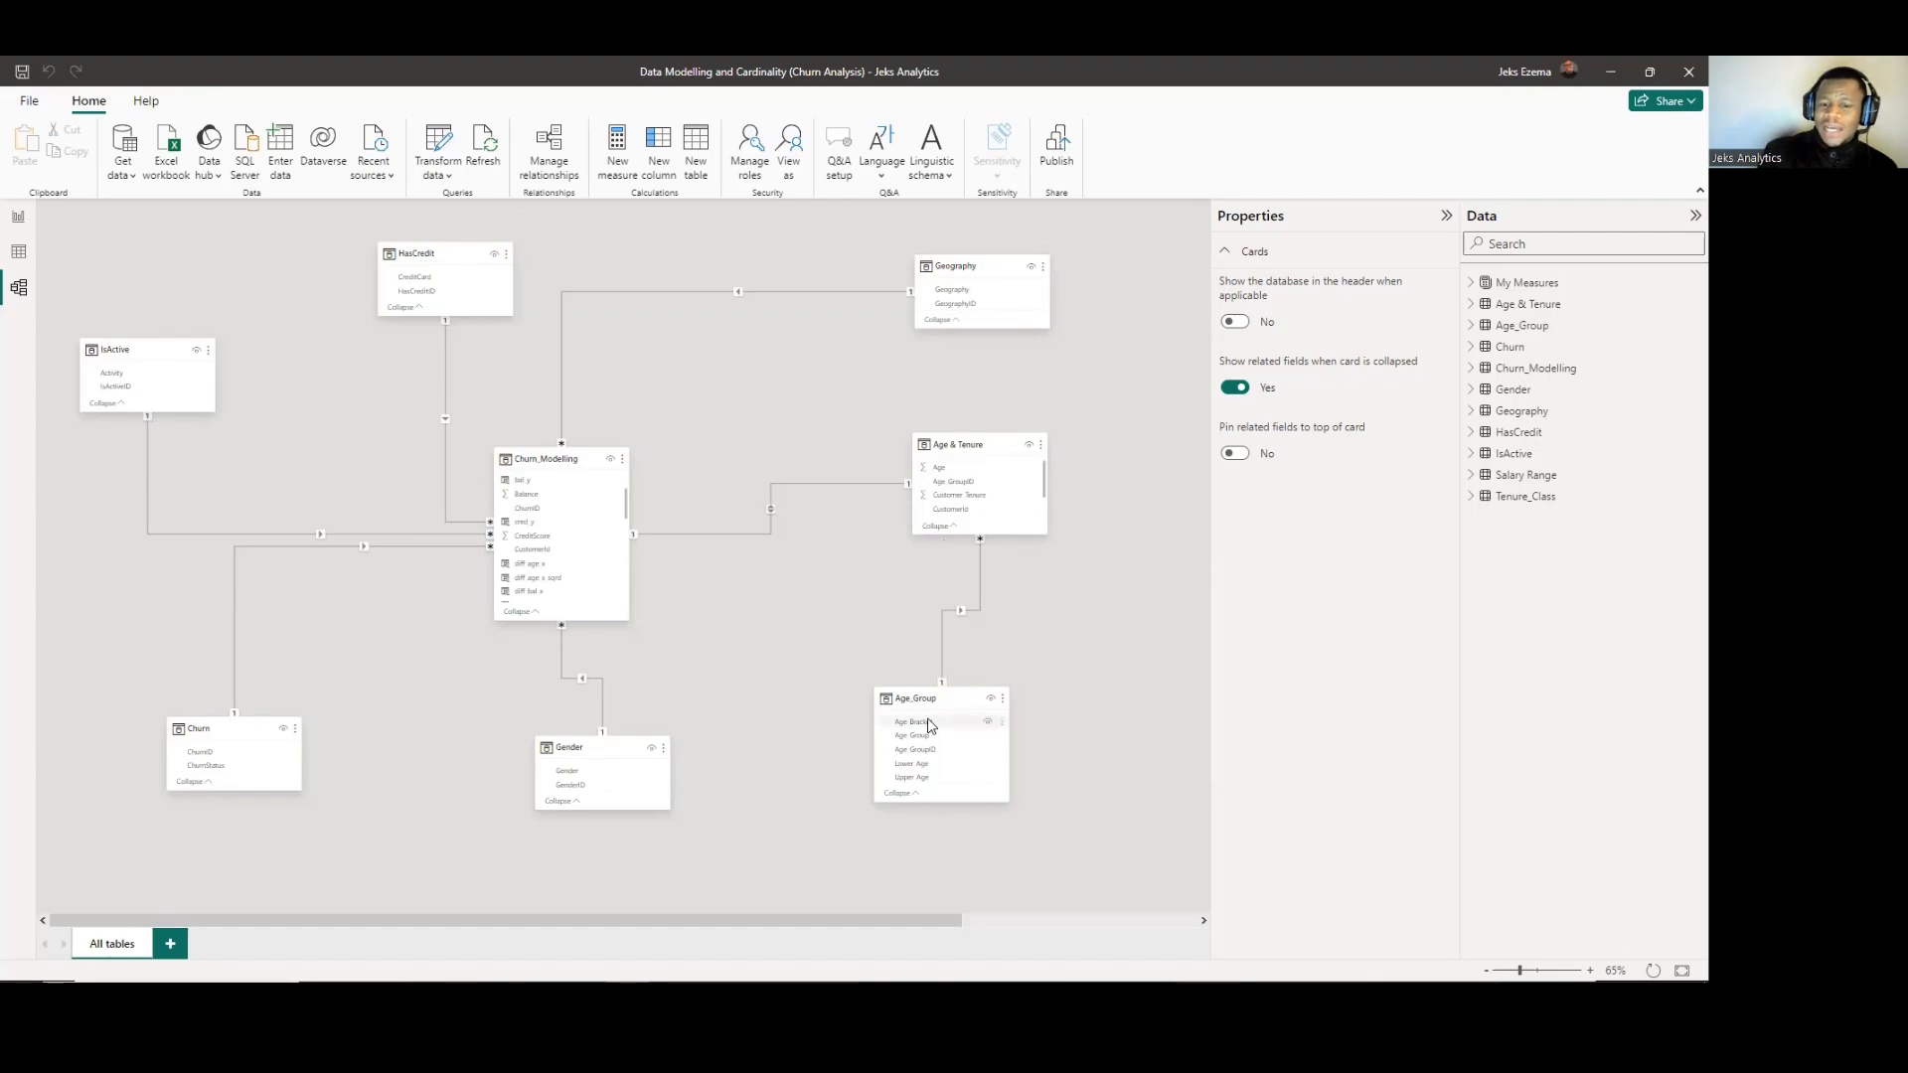
mouse_move(923, 716)
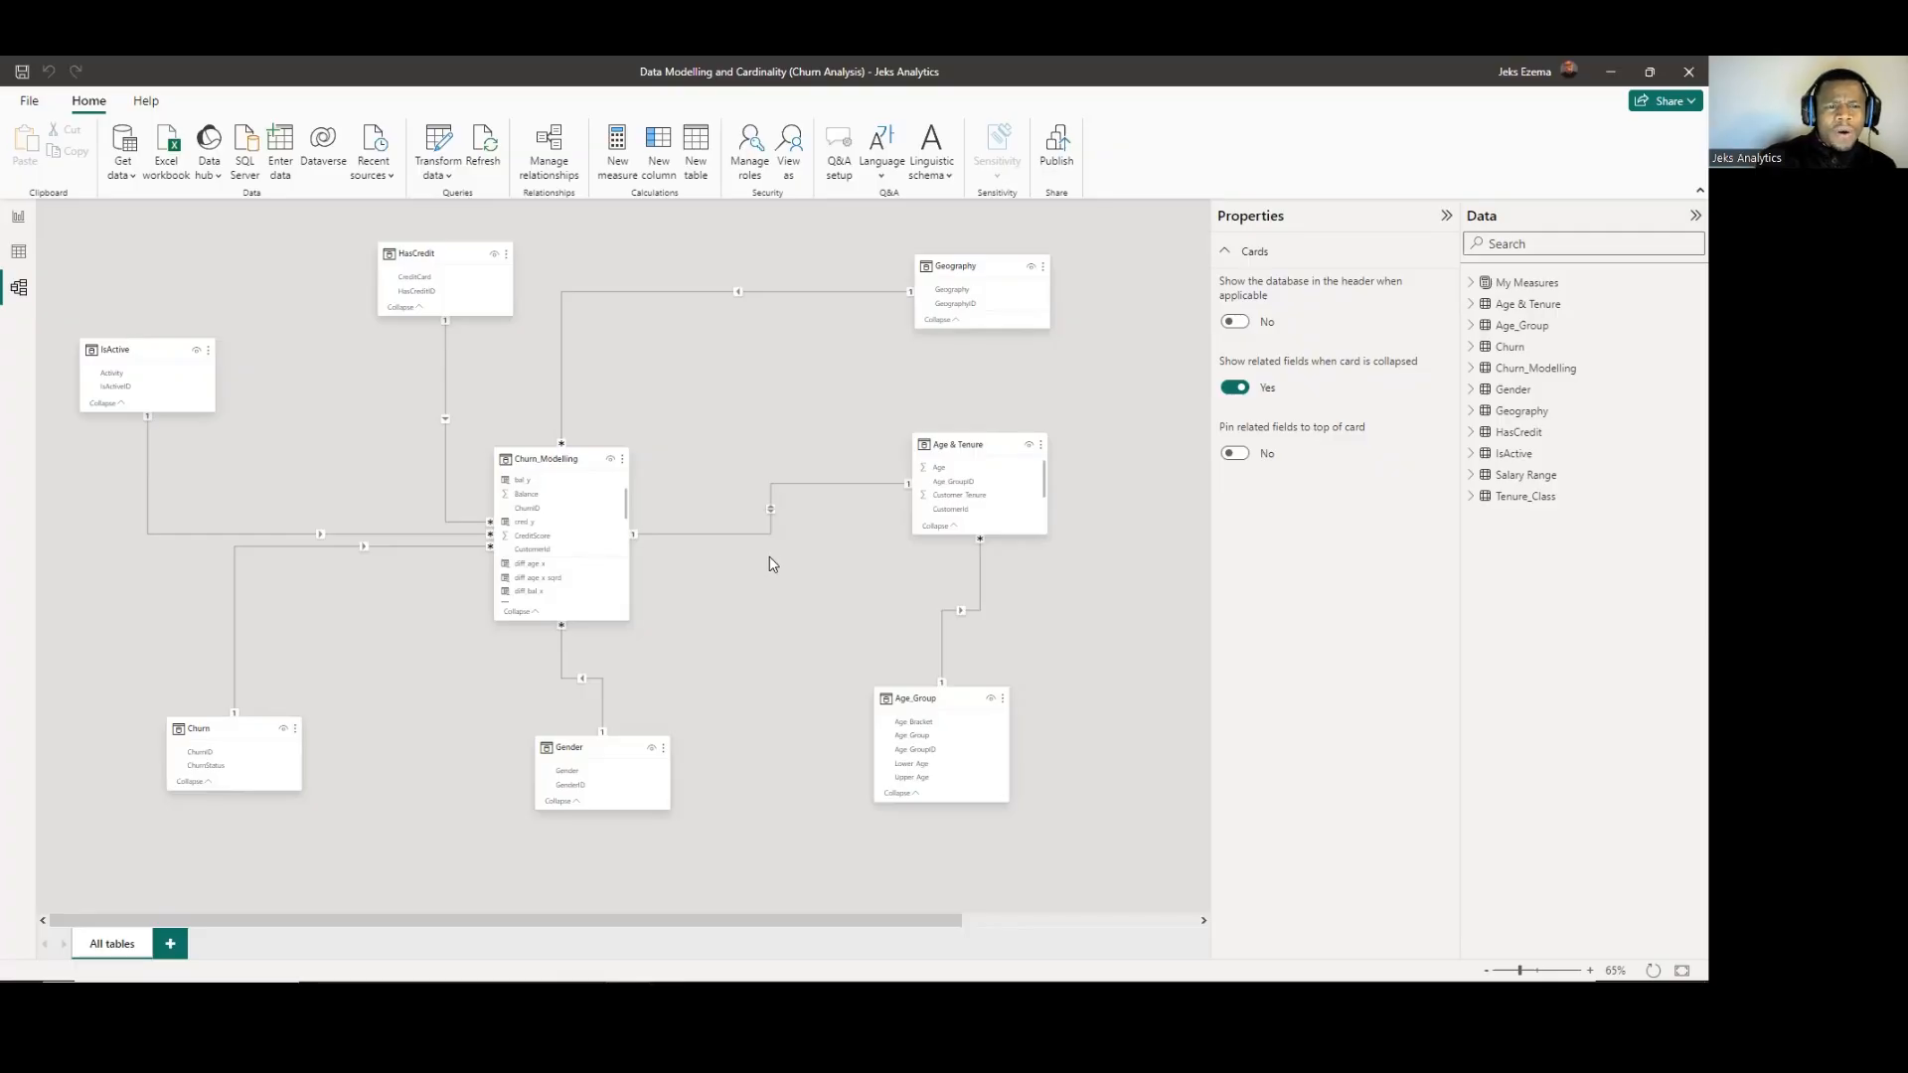
left_click(547, 154)
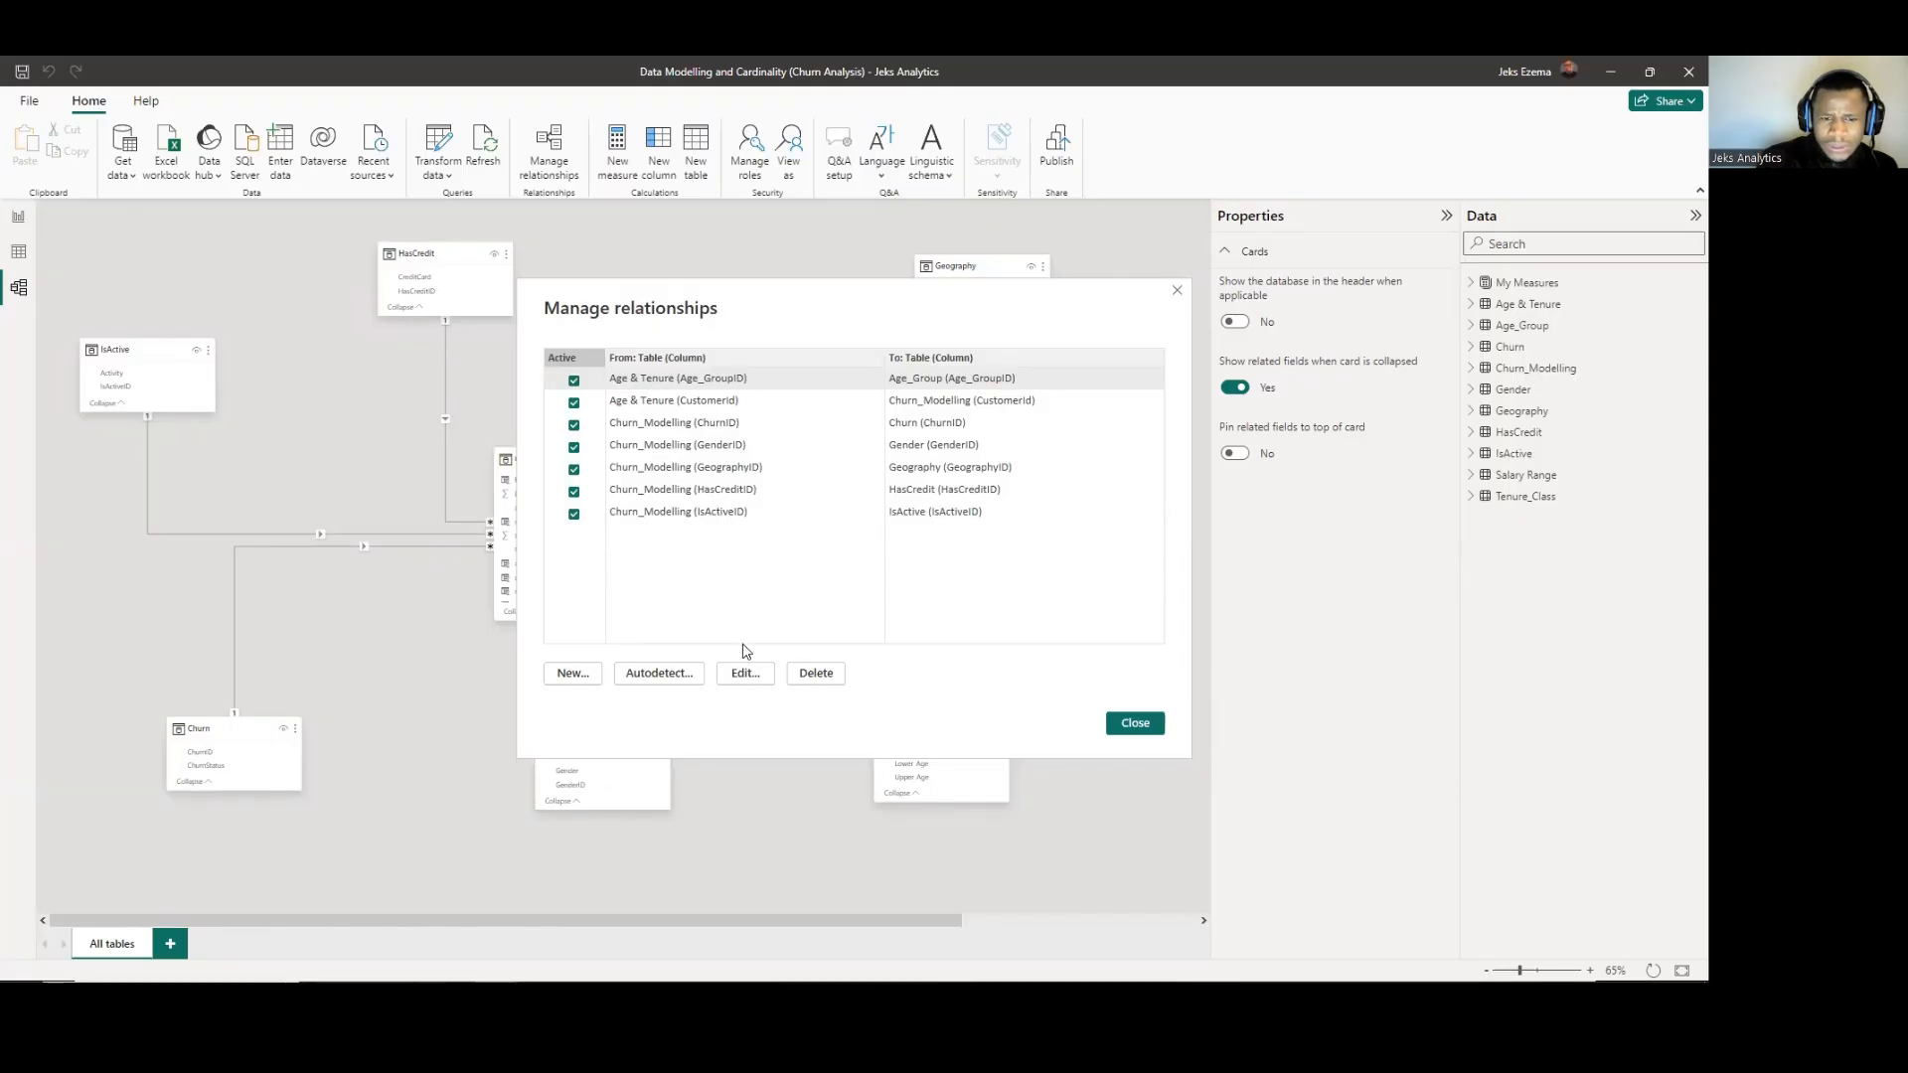
left_click(745, 674)
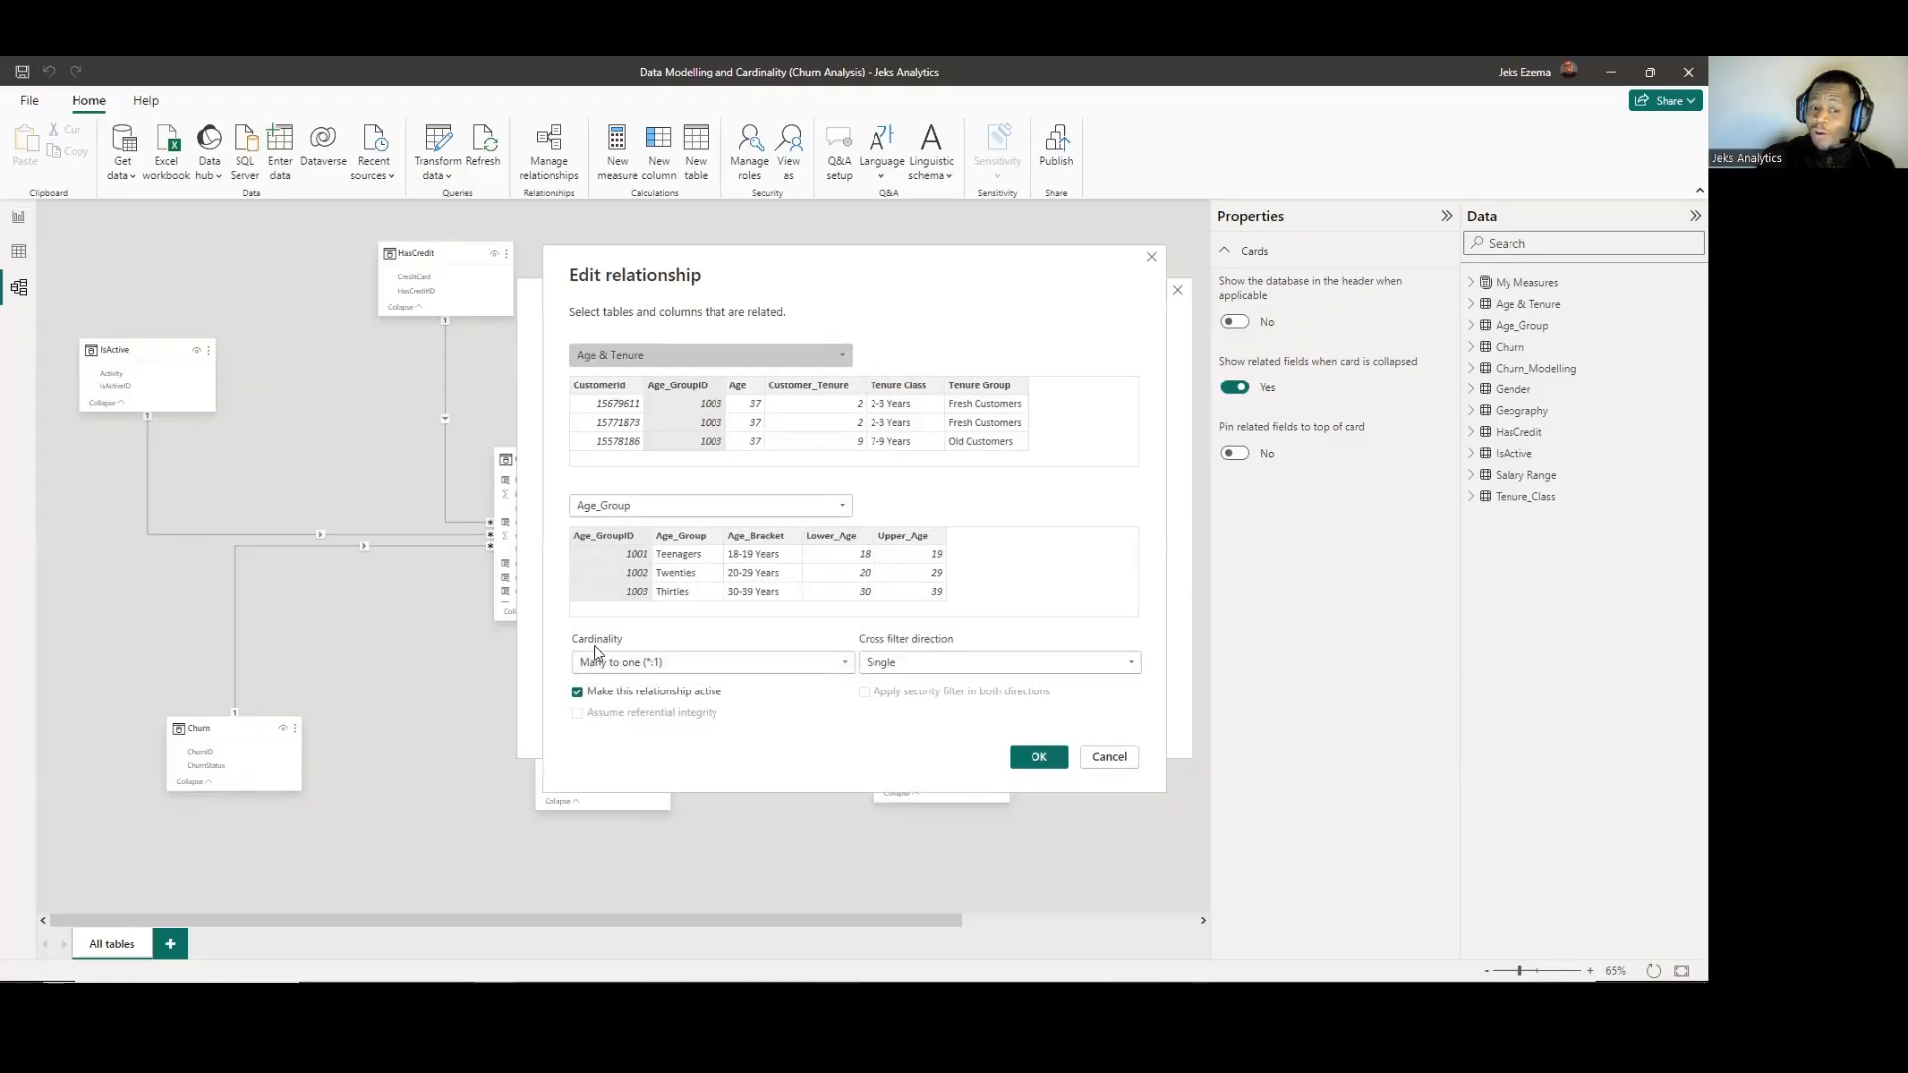
Try One to many (1:*) cardinality between Age & Tenure and Age_Group, and set it back to Many to one (*:1).
left_click(844, 662)
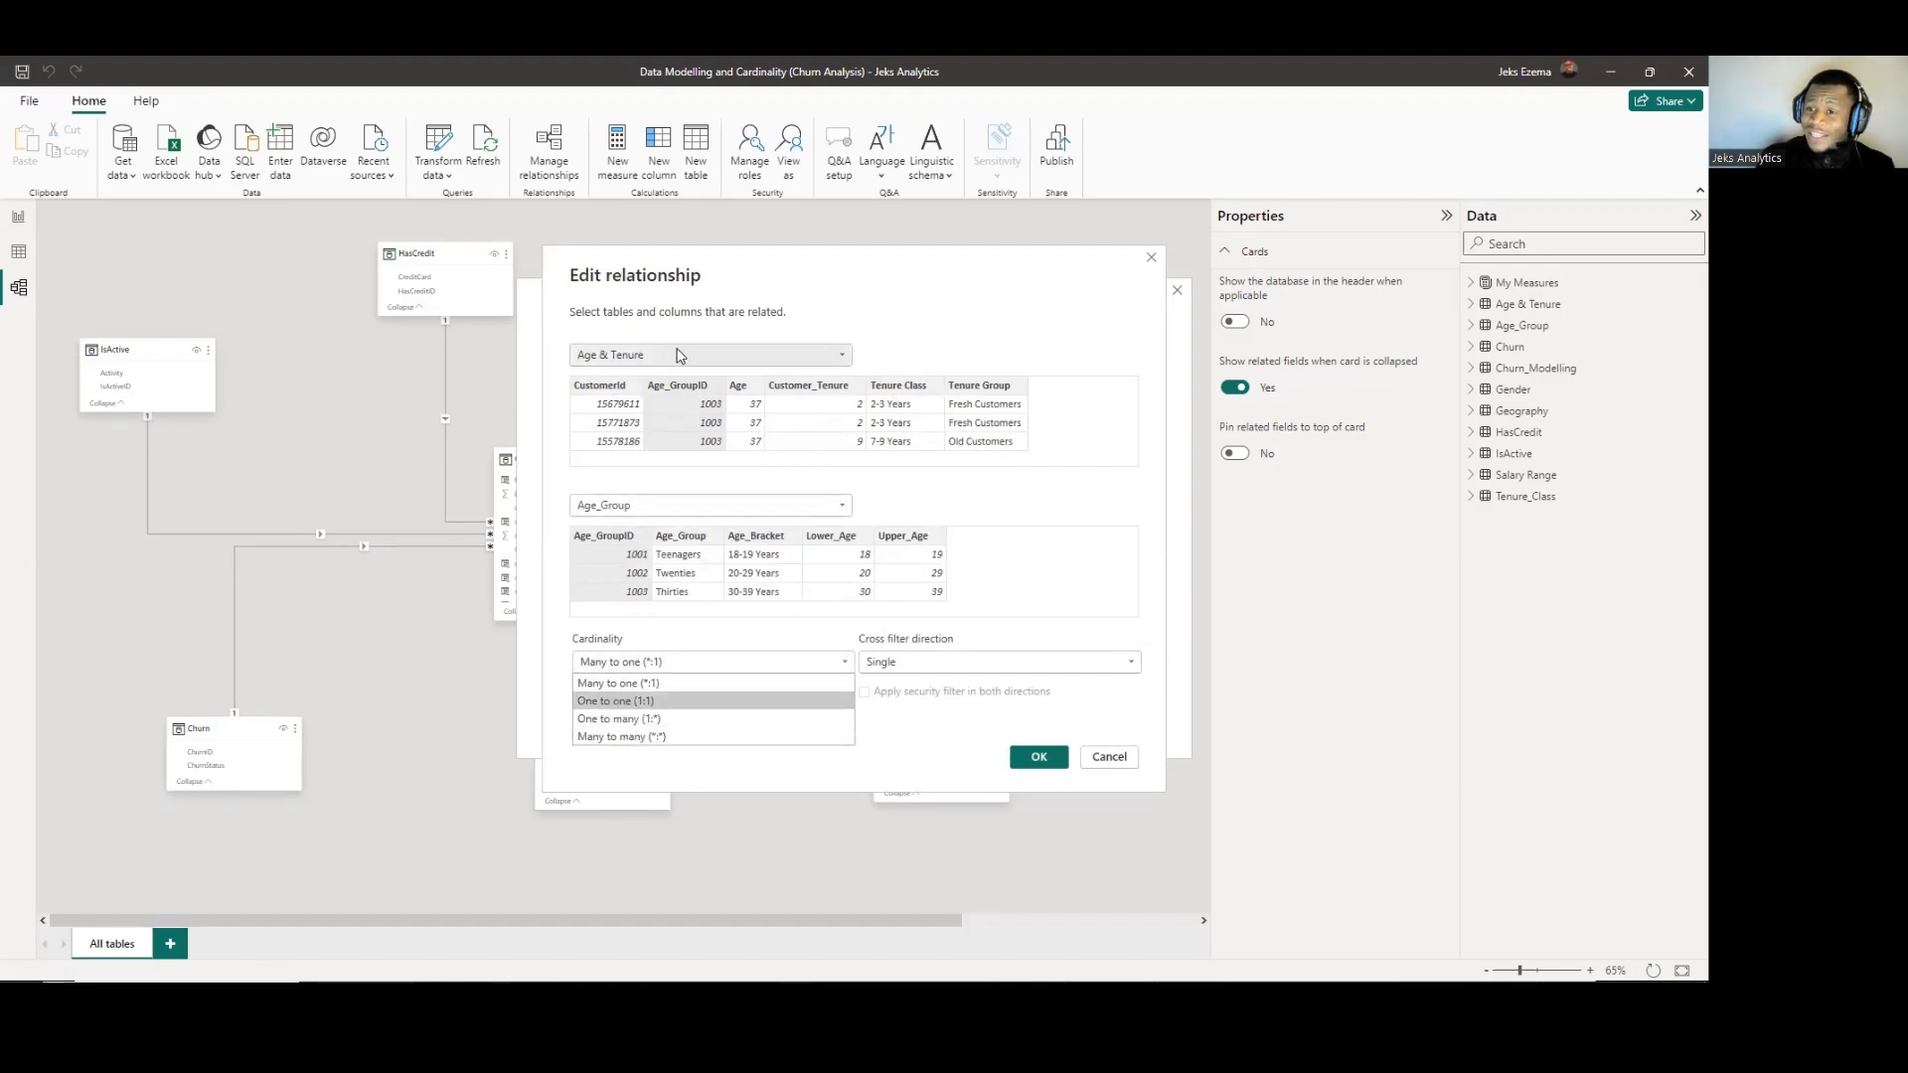
left_click(624, 719)
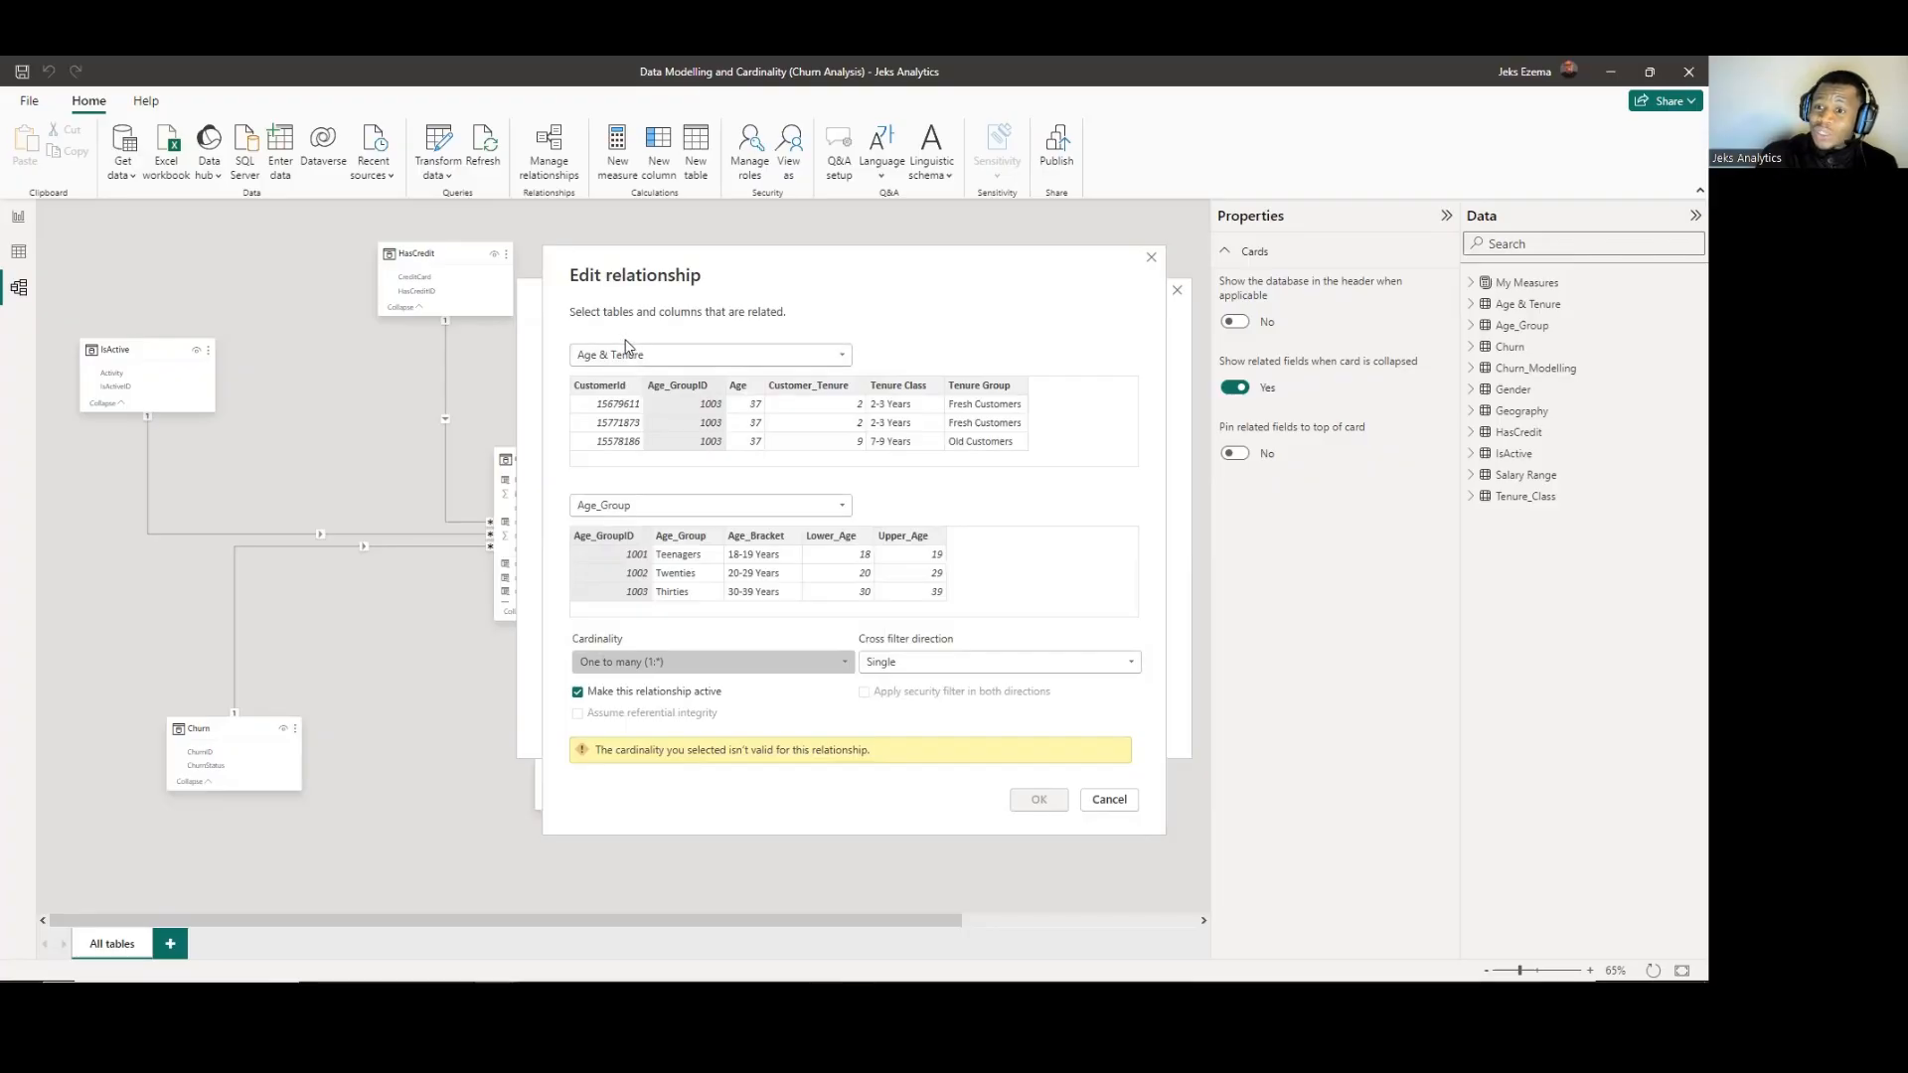
left_click(838, 664)
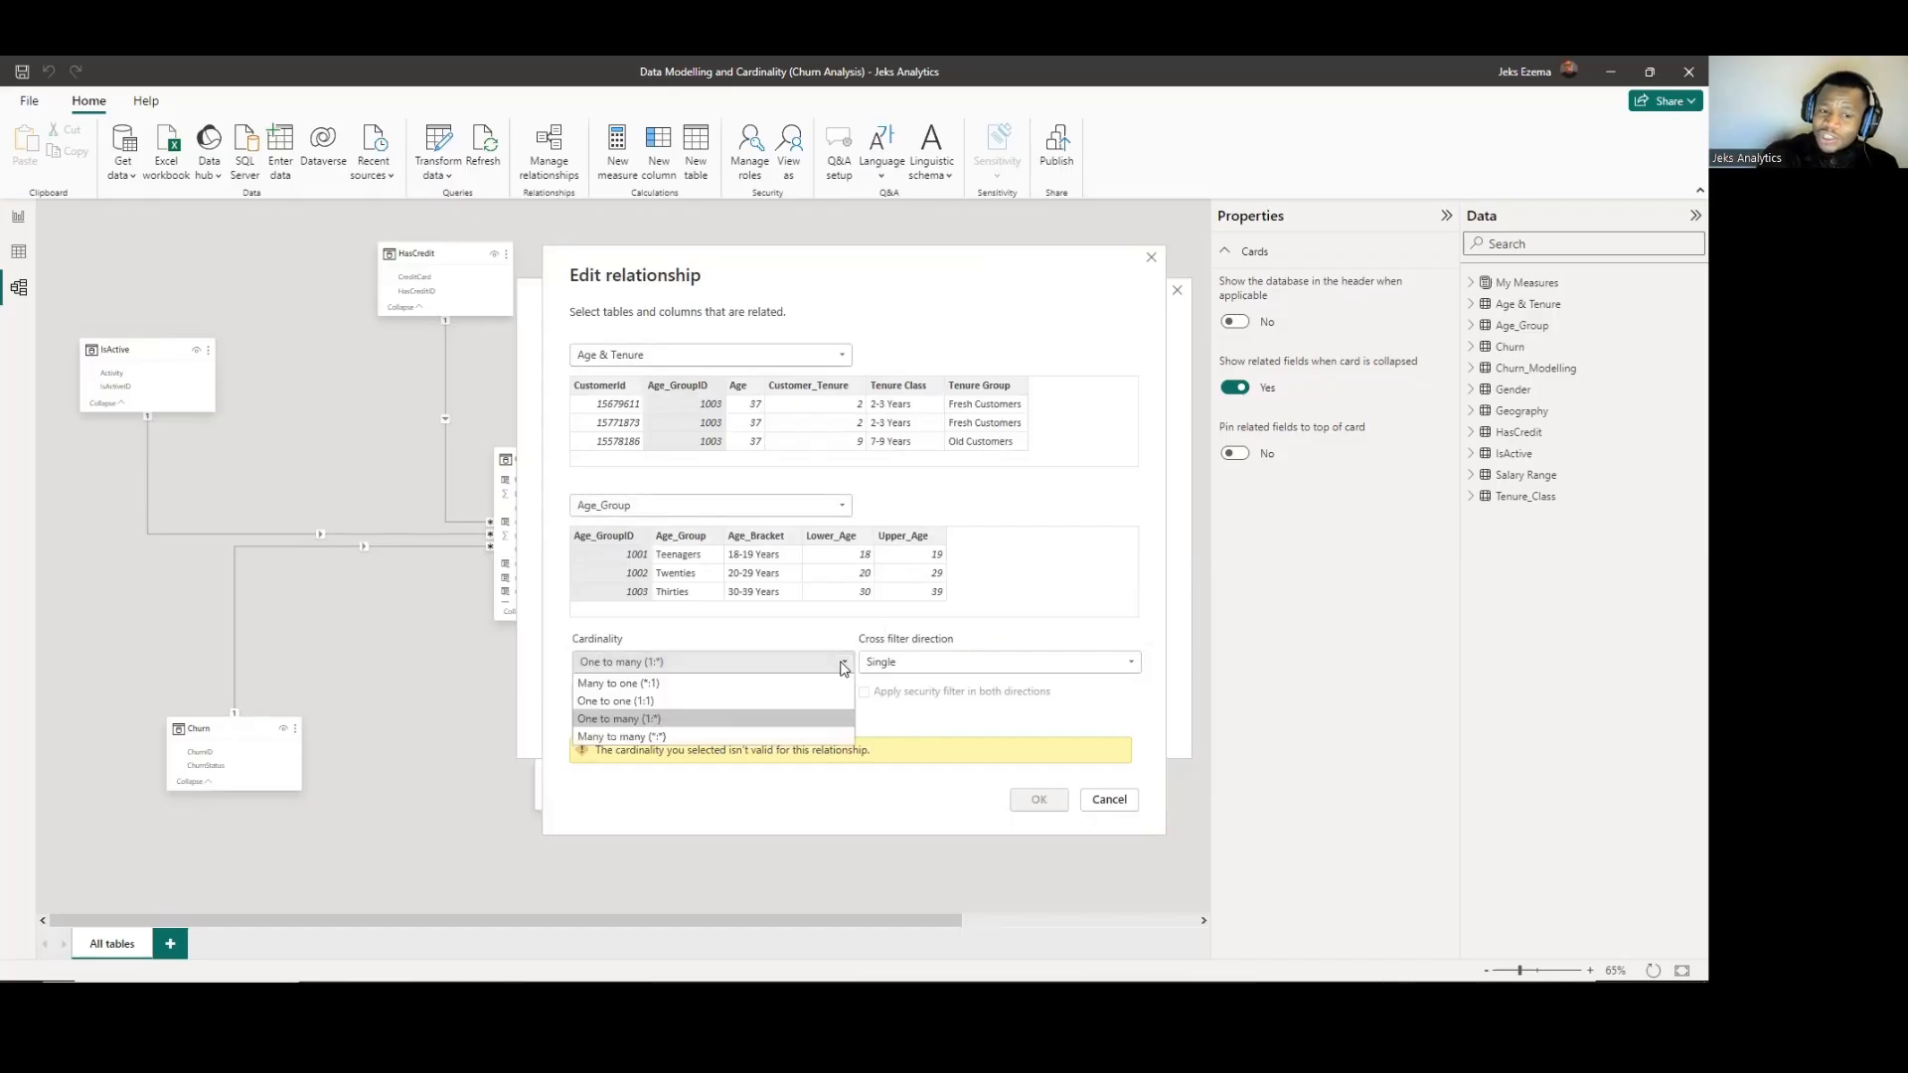
left_click(609, 684)
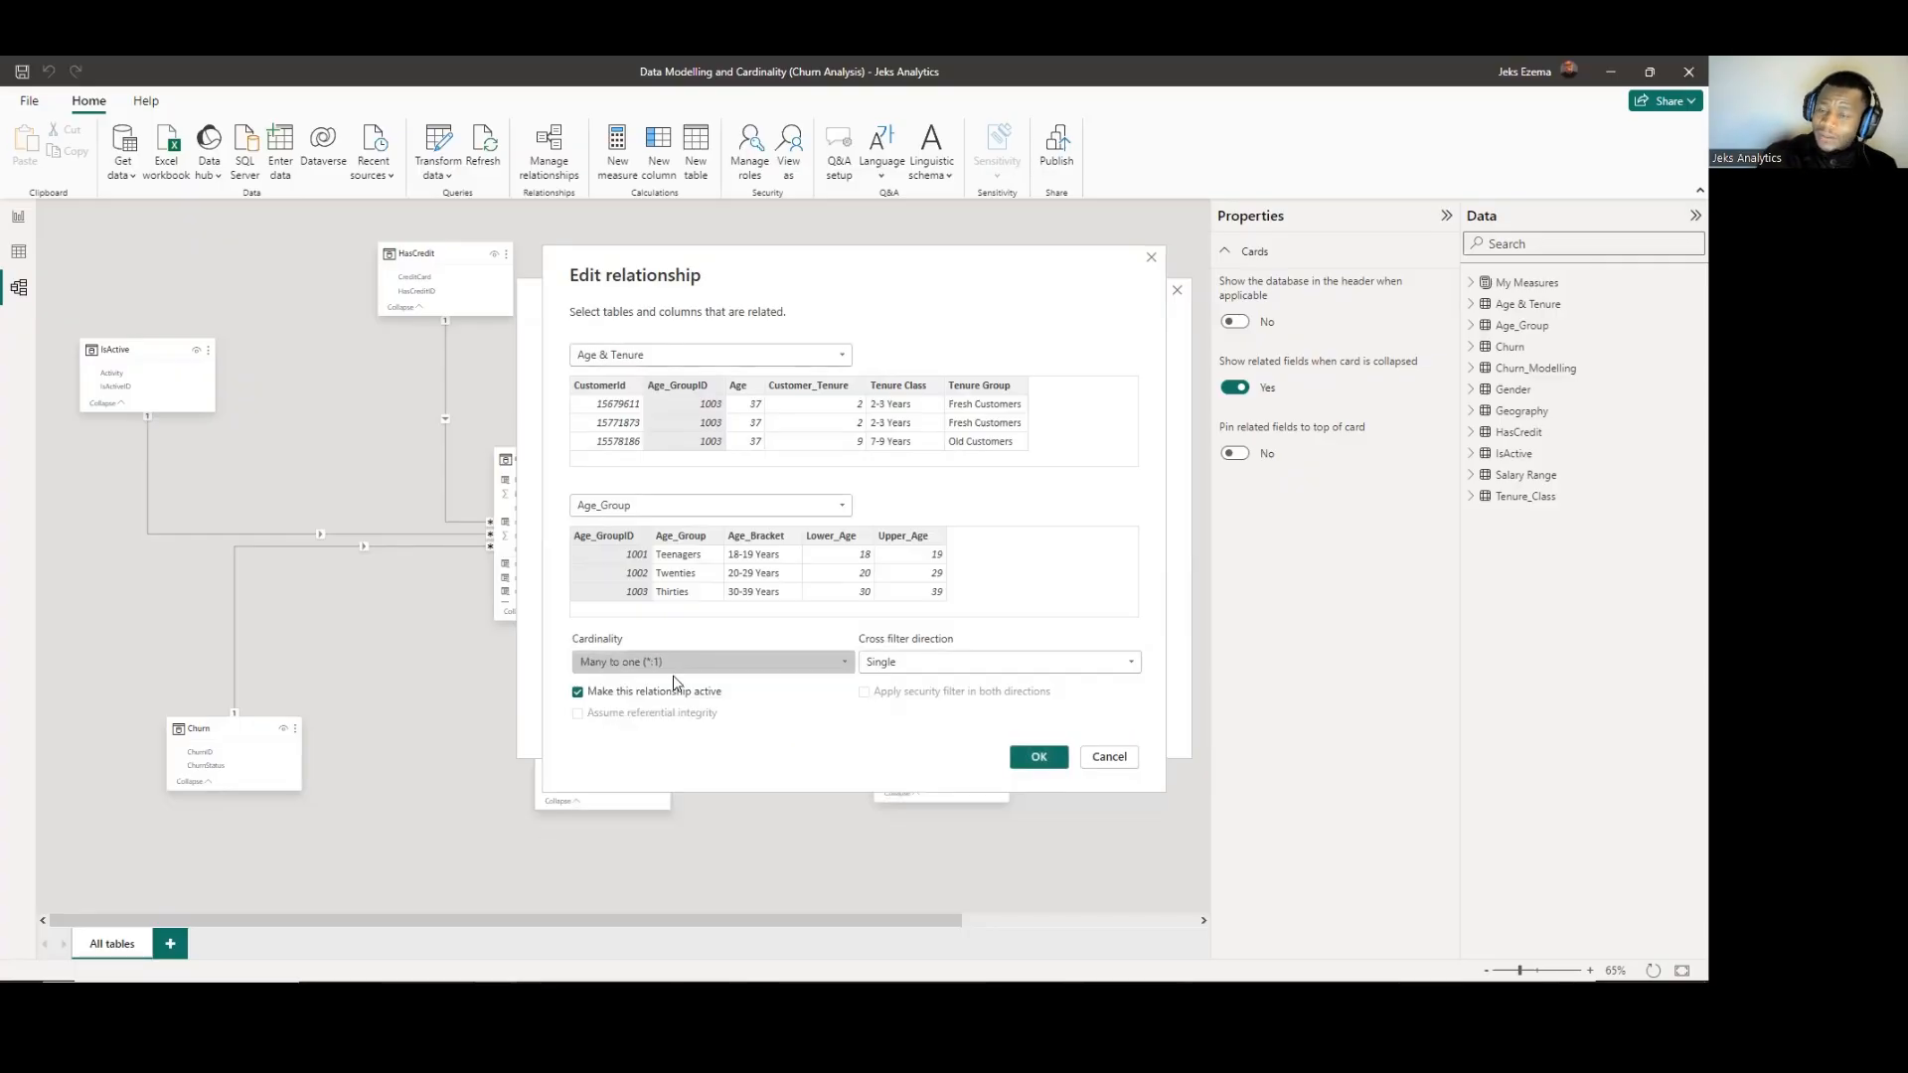
Check the cross filter direction options of the Age & Tenure to Age_Group relationship and accept its settings.
left_click(1131, 662)
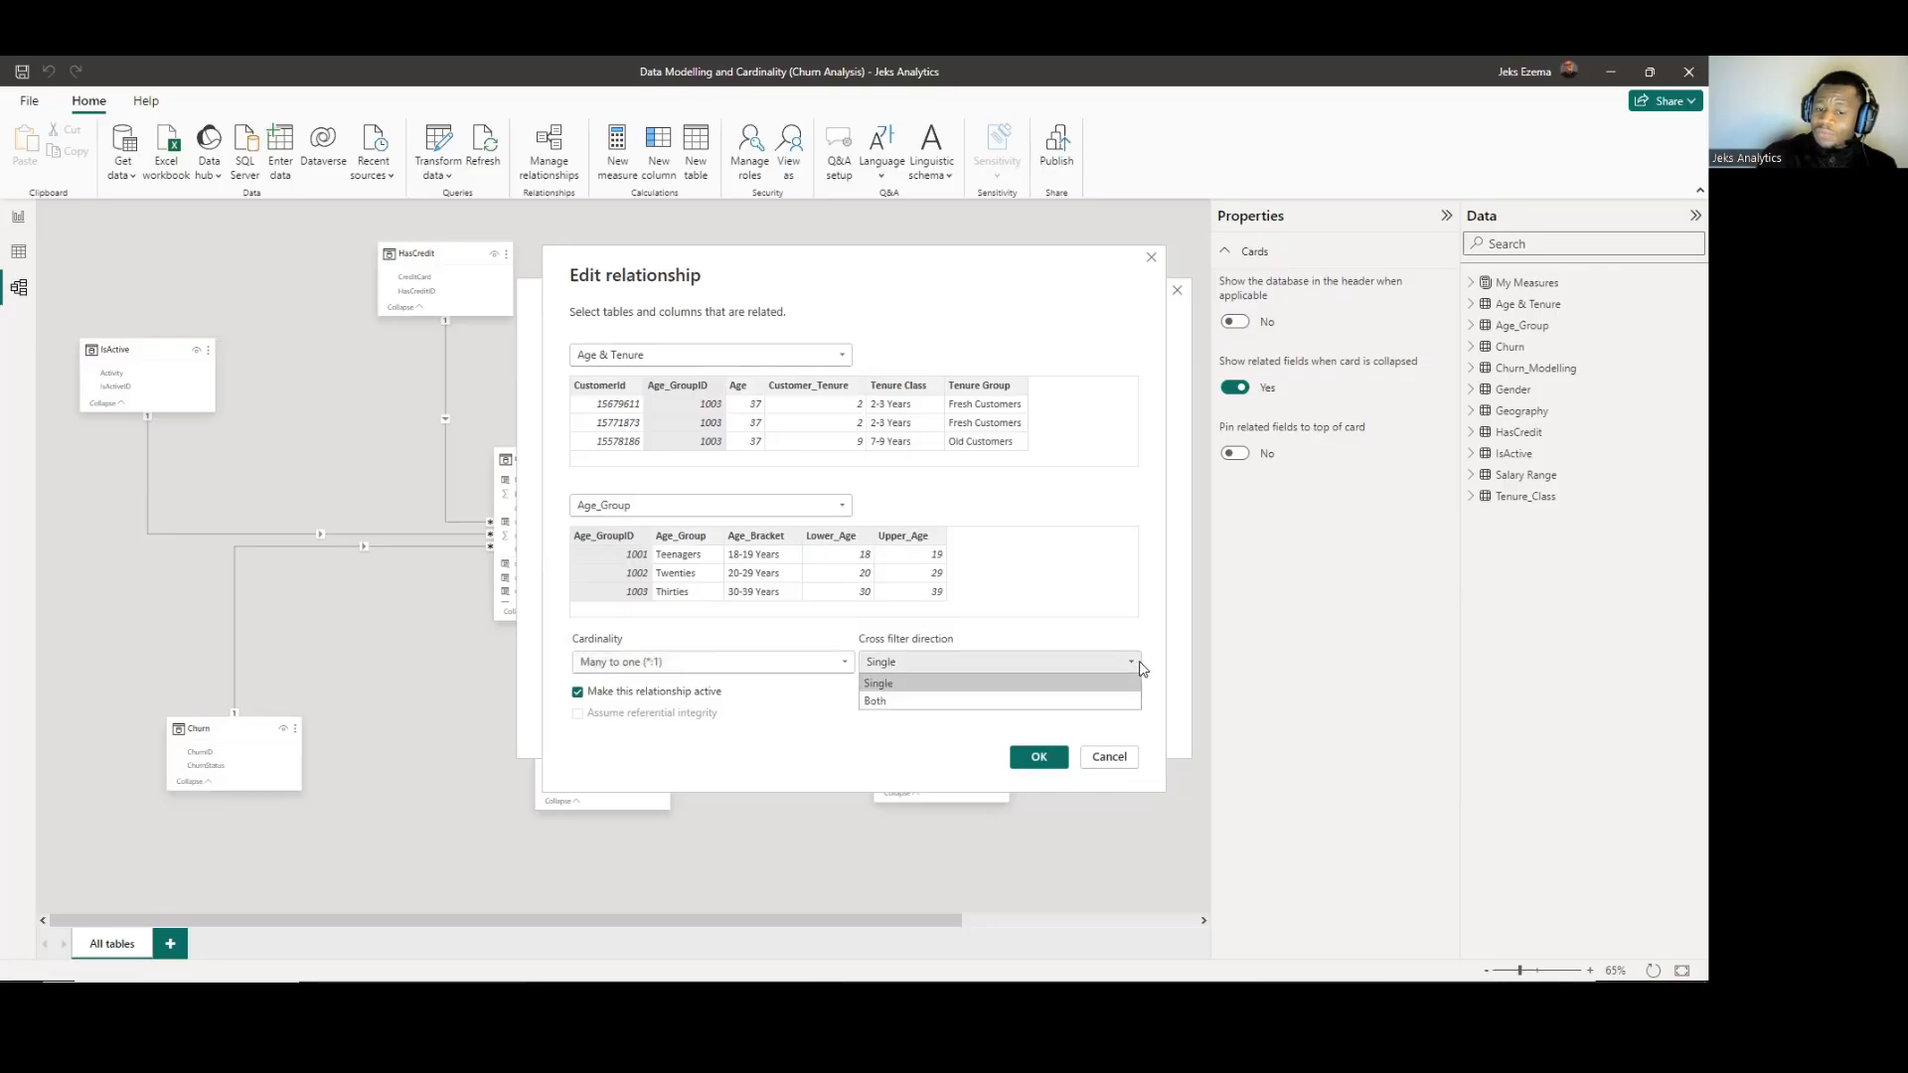
left_click(1152, 633)
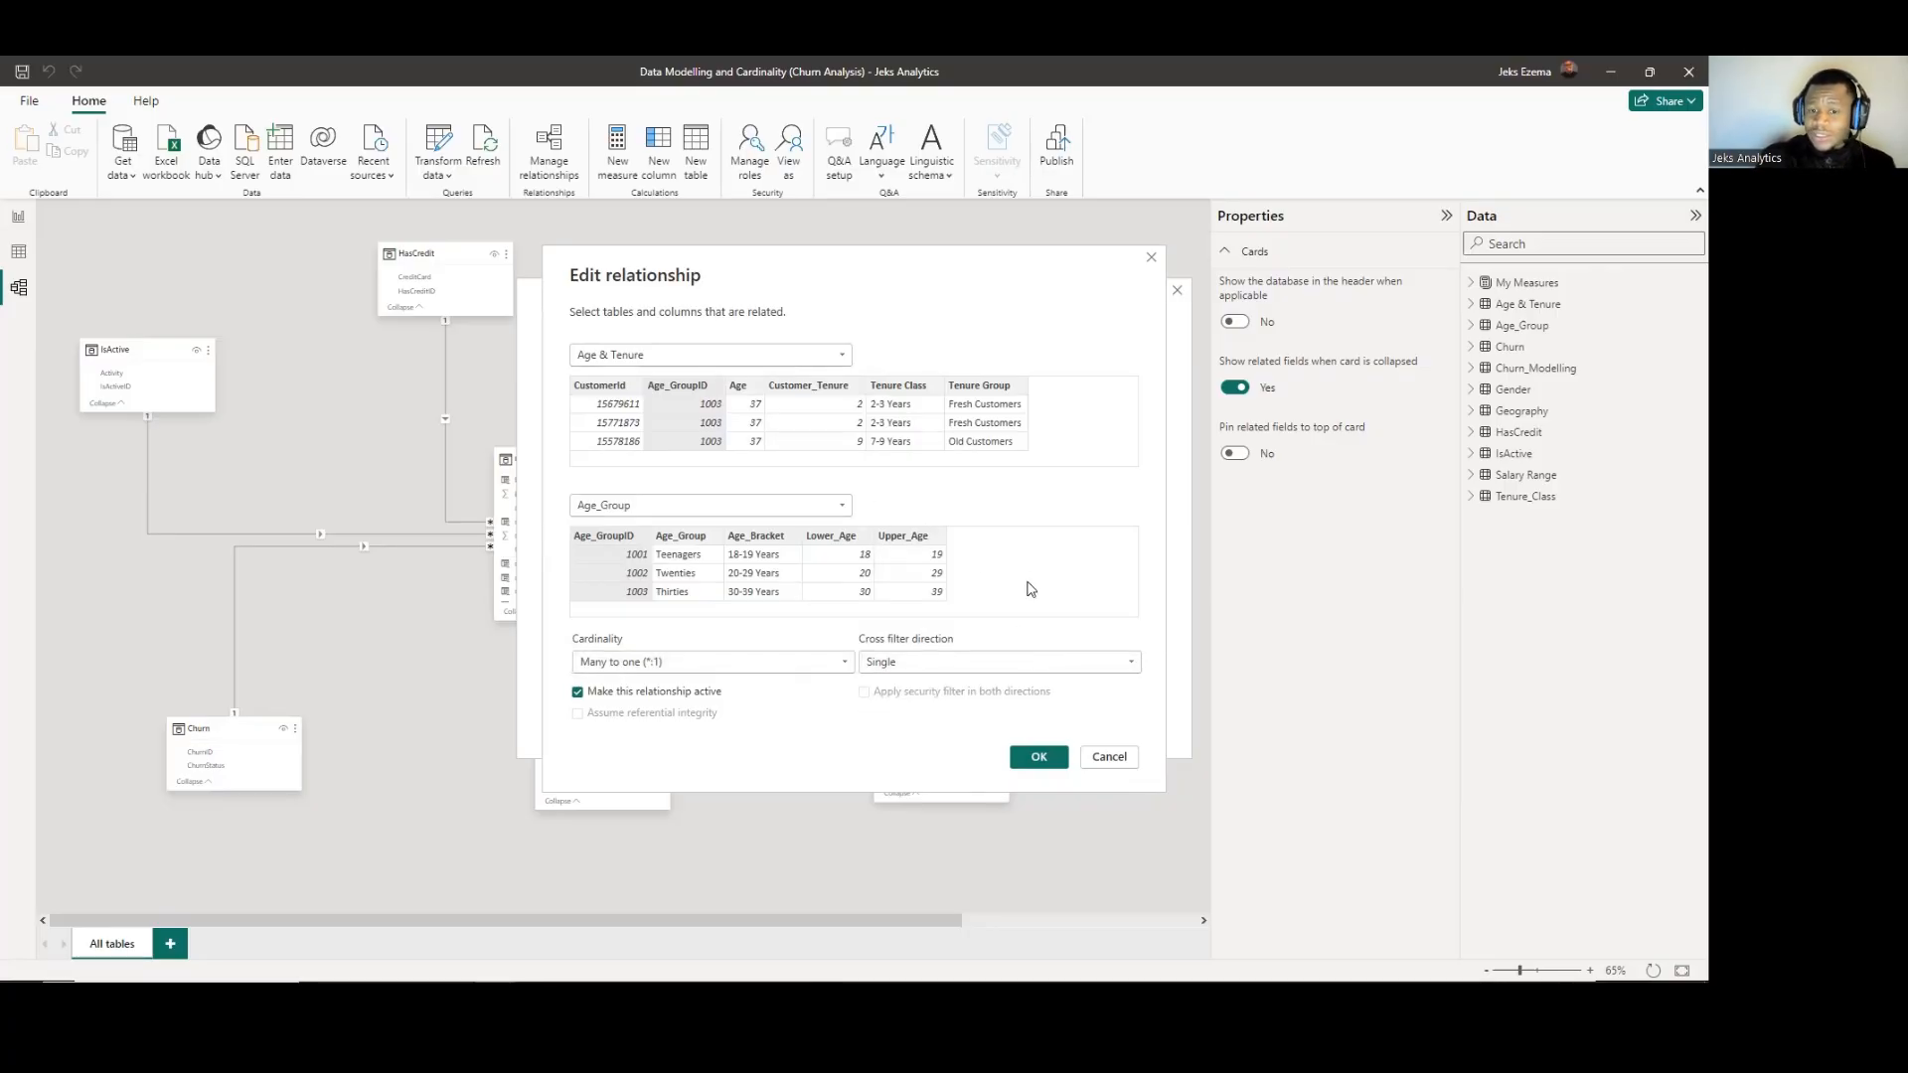
left_click(1044, 760)
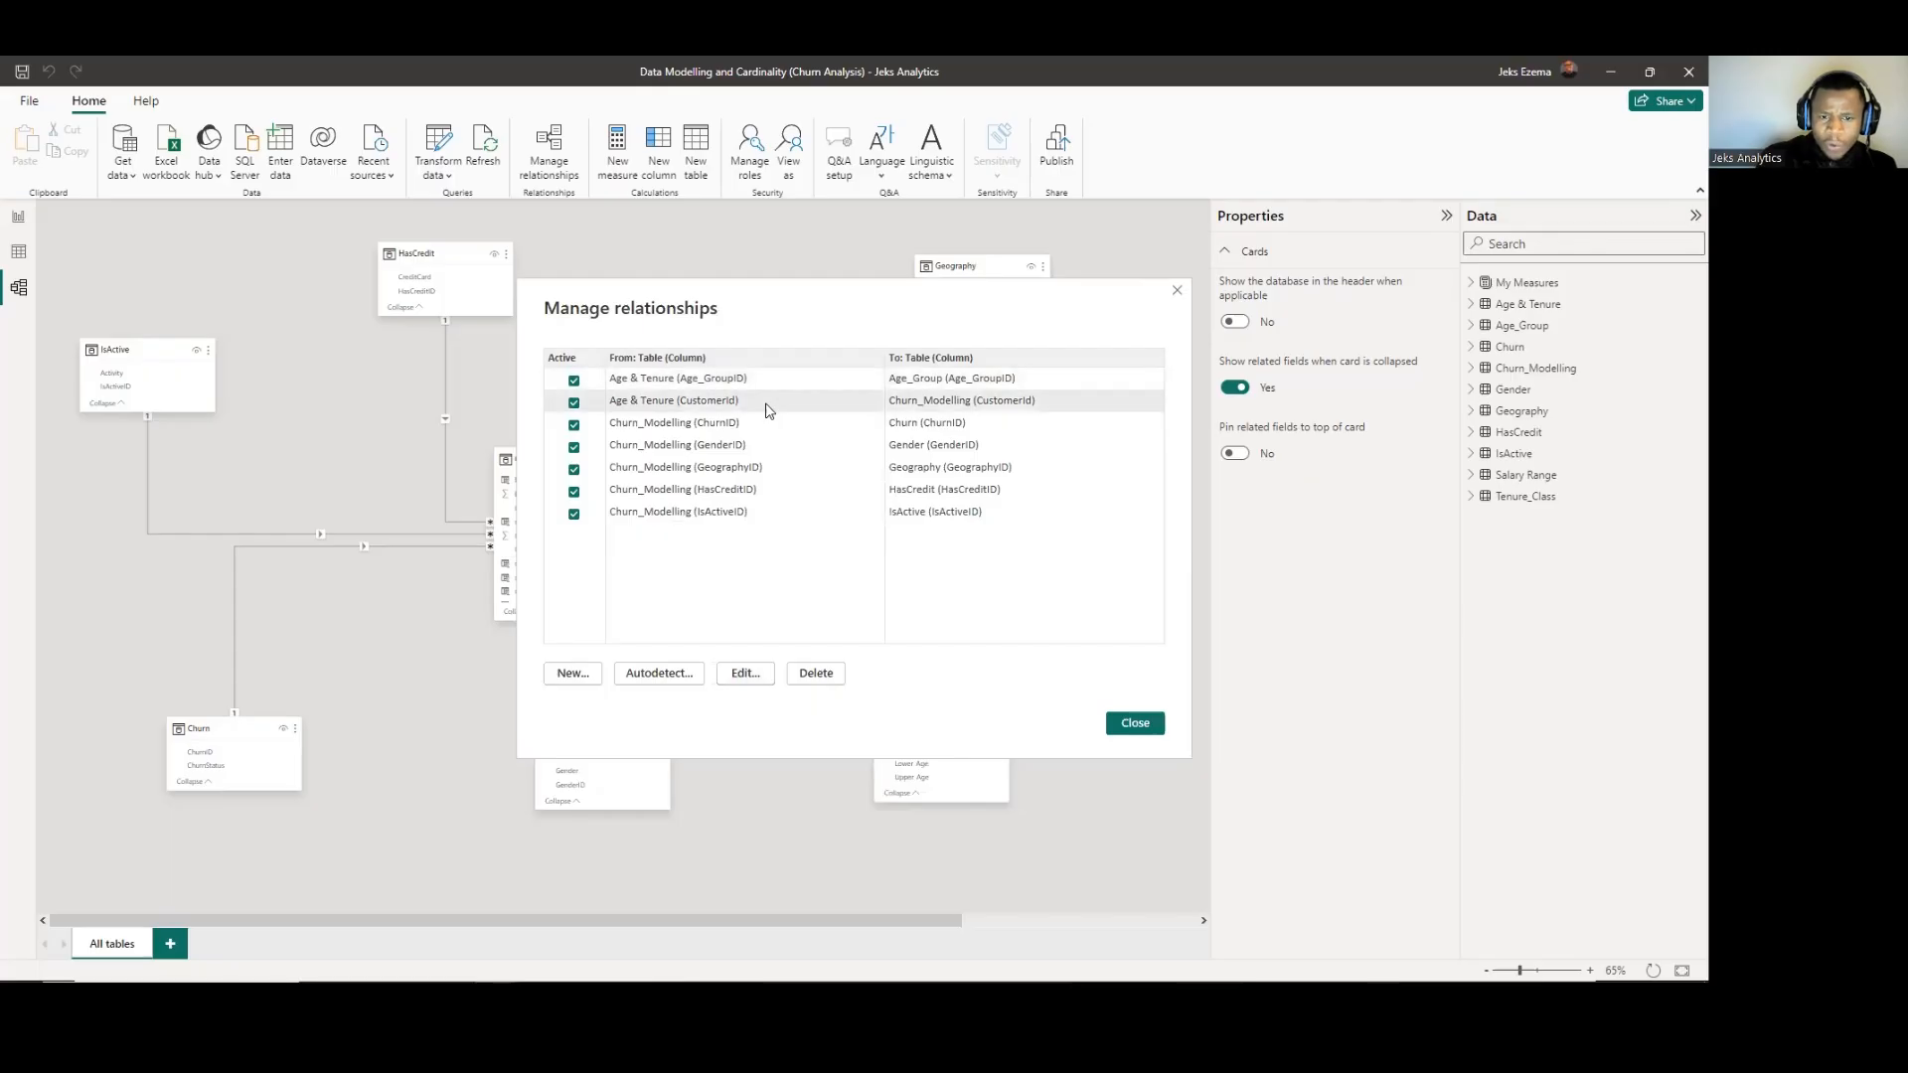
Review the tables, cardinality and cross filter direction of the CustomerId relationship between Age & Tenure and Churn_Modelling.
left_click(746, 675)
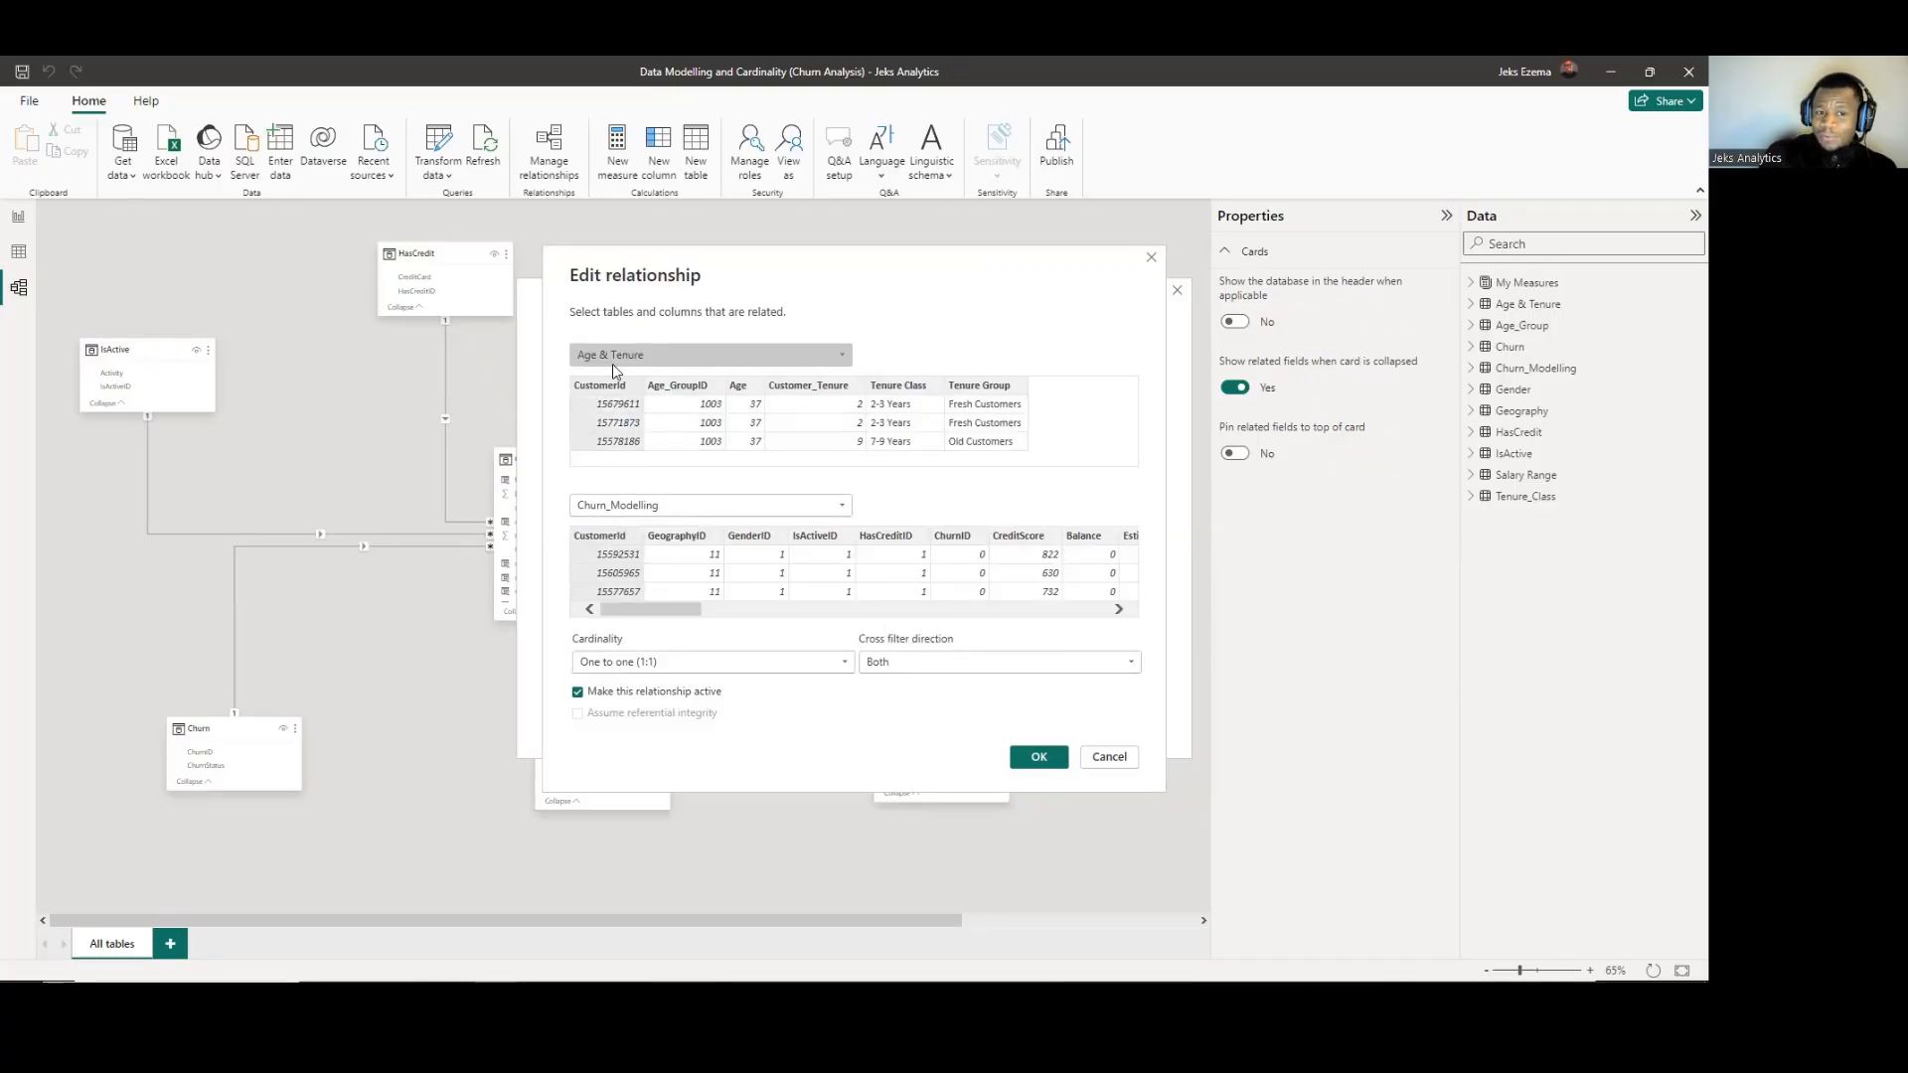
left_click(843, 356)
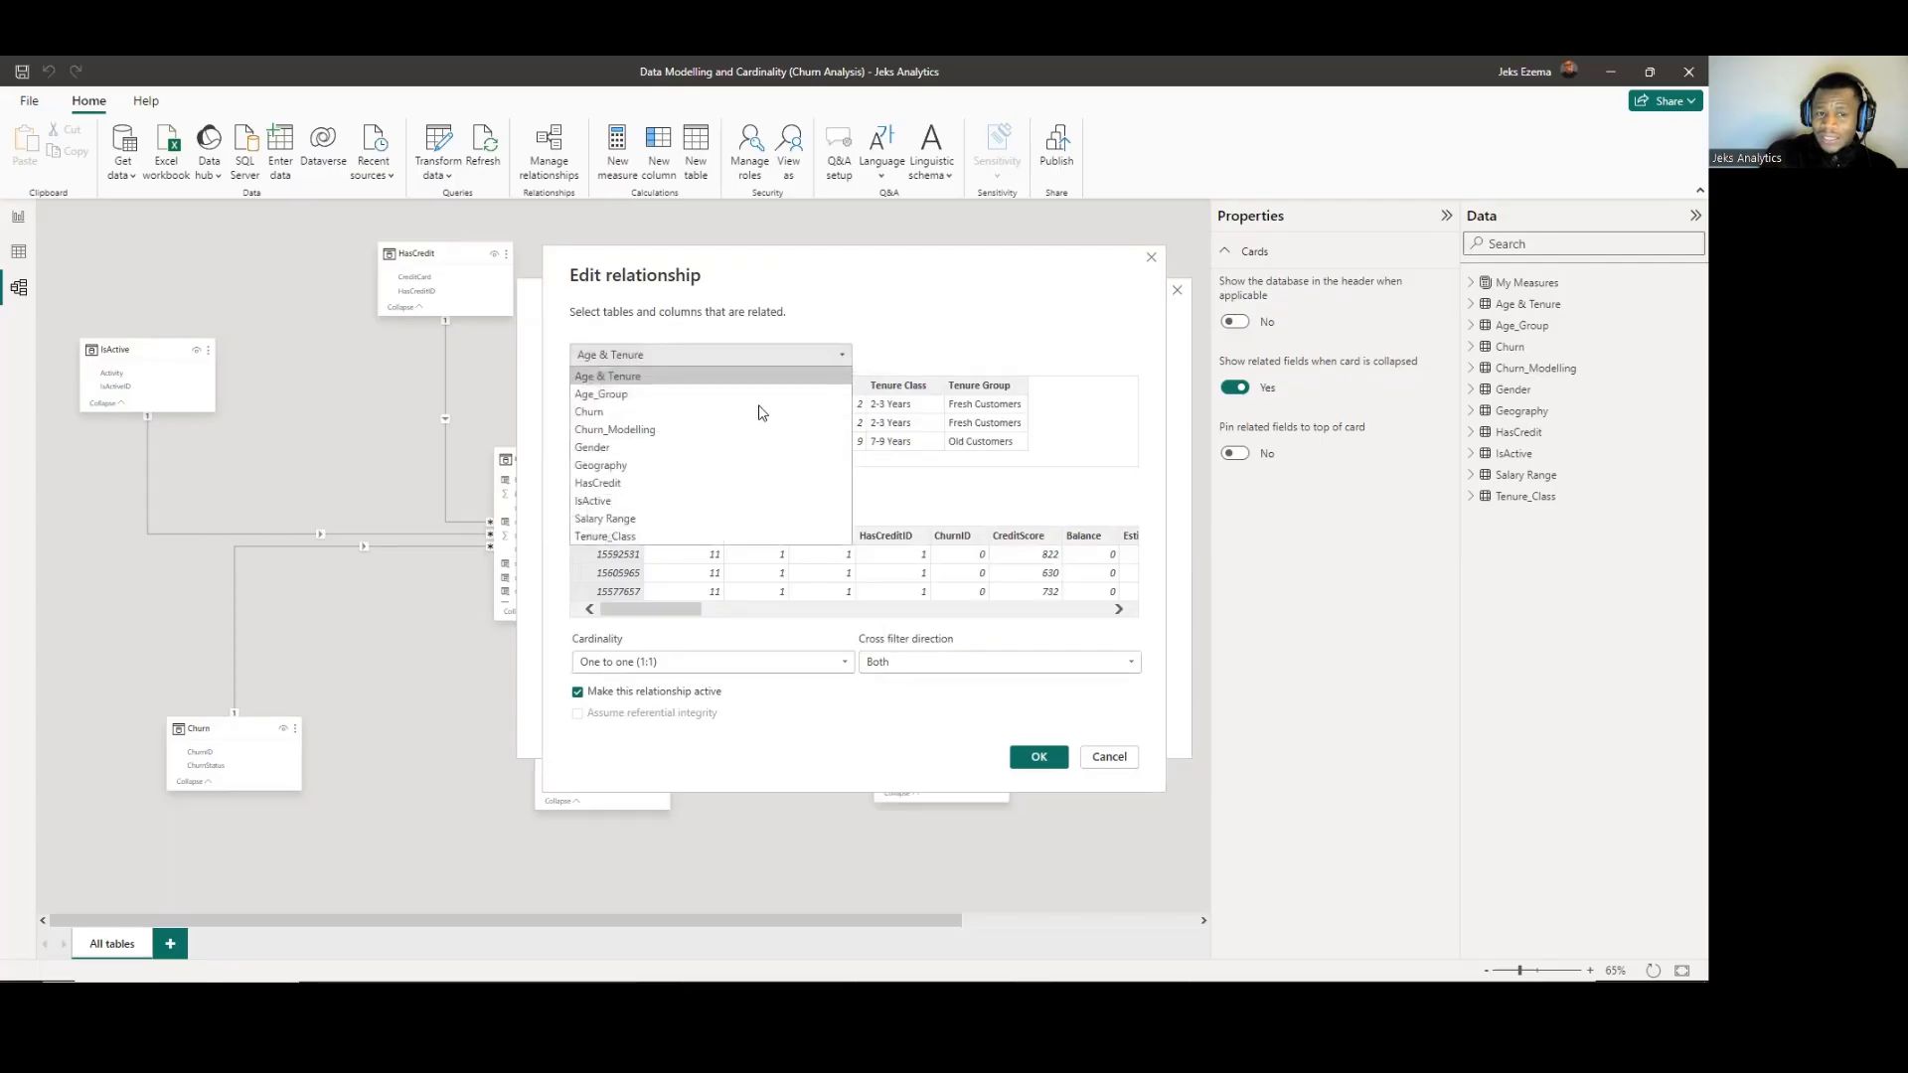
left_click(954, 319)
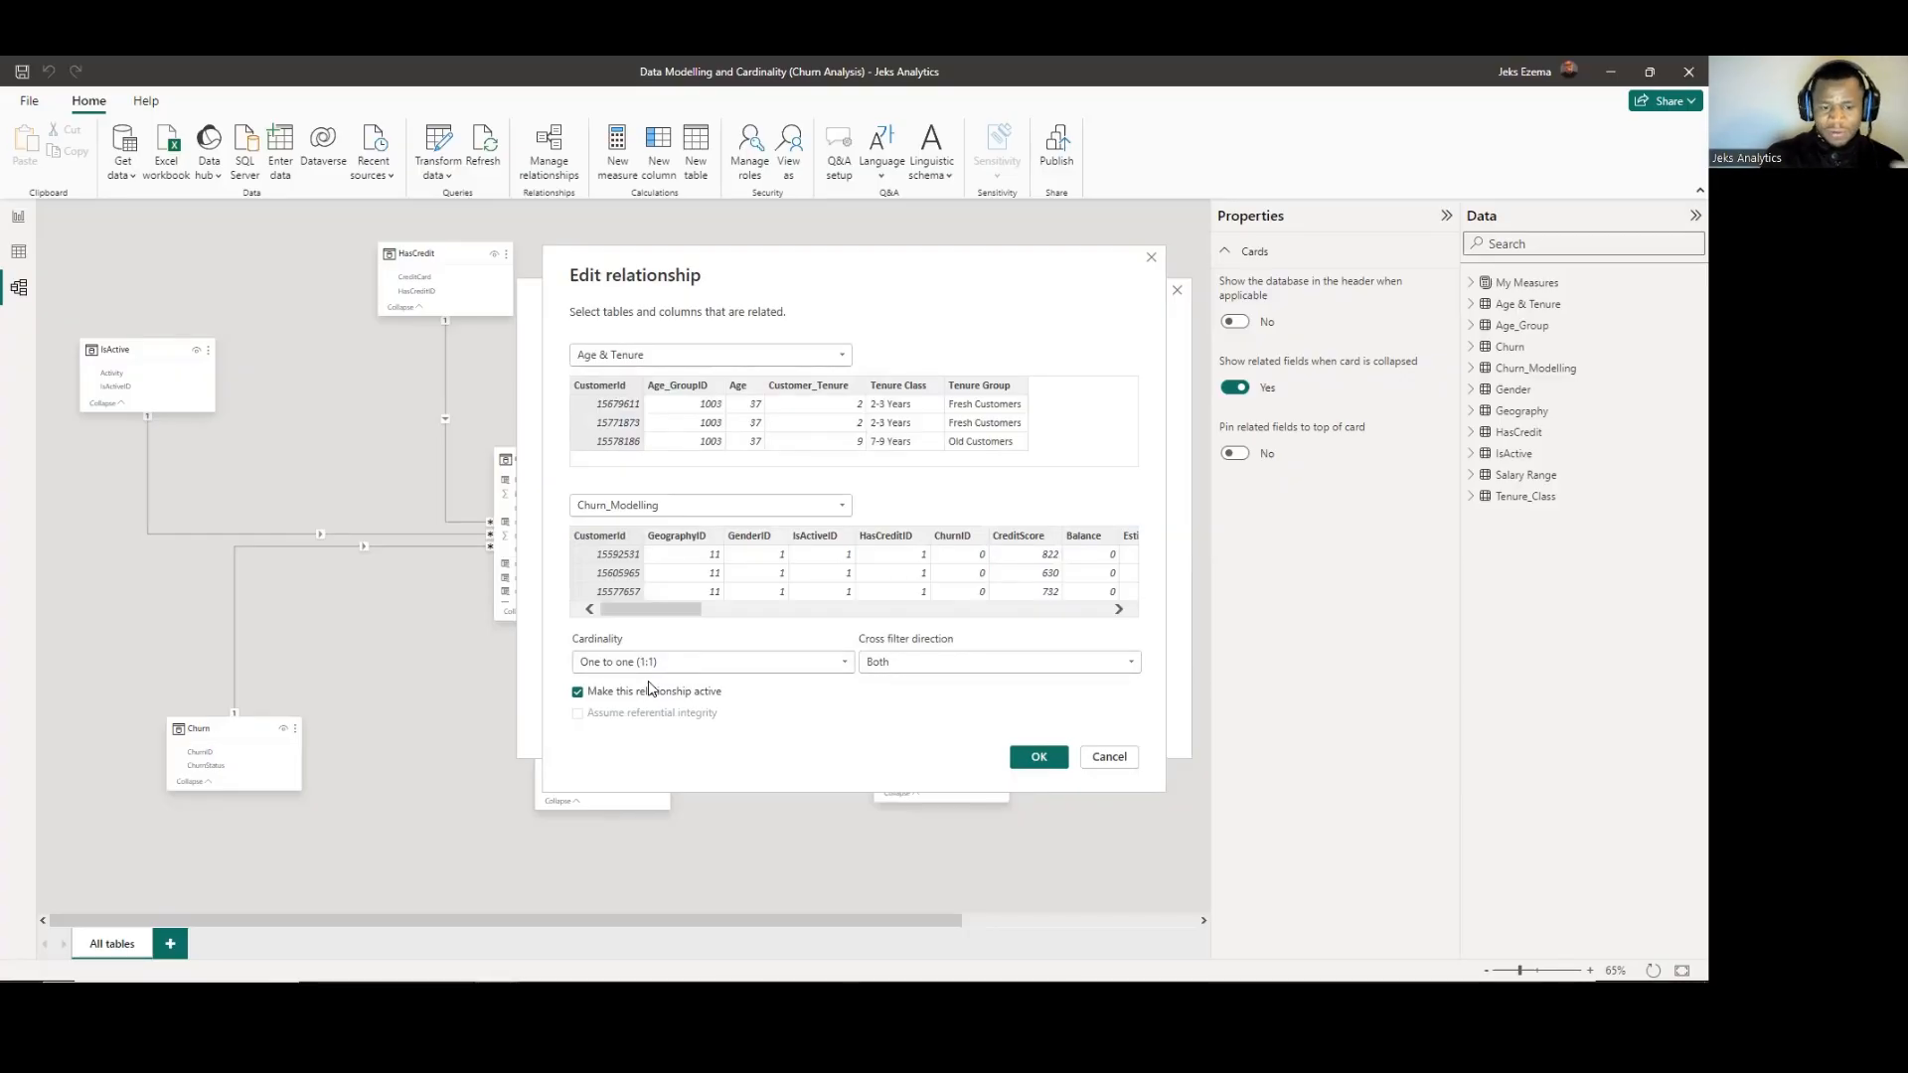
left_click(1133, 666)
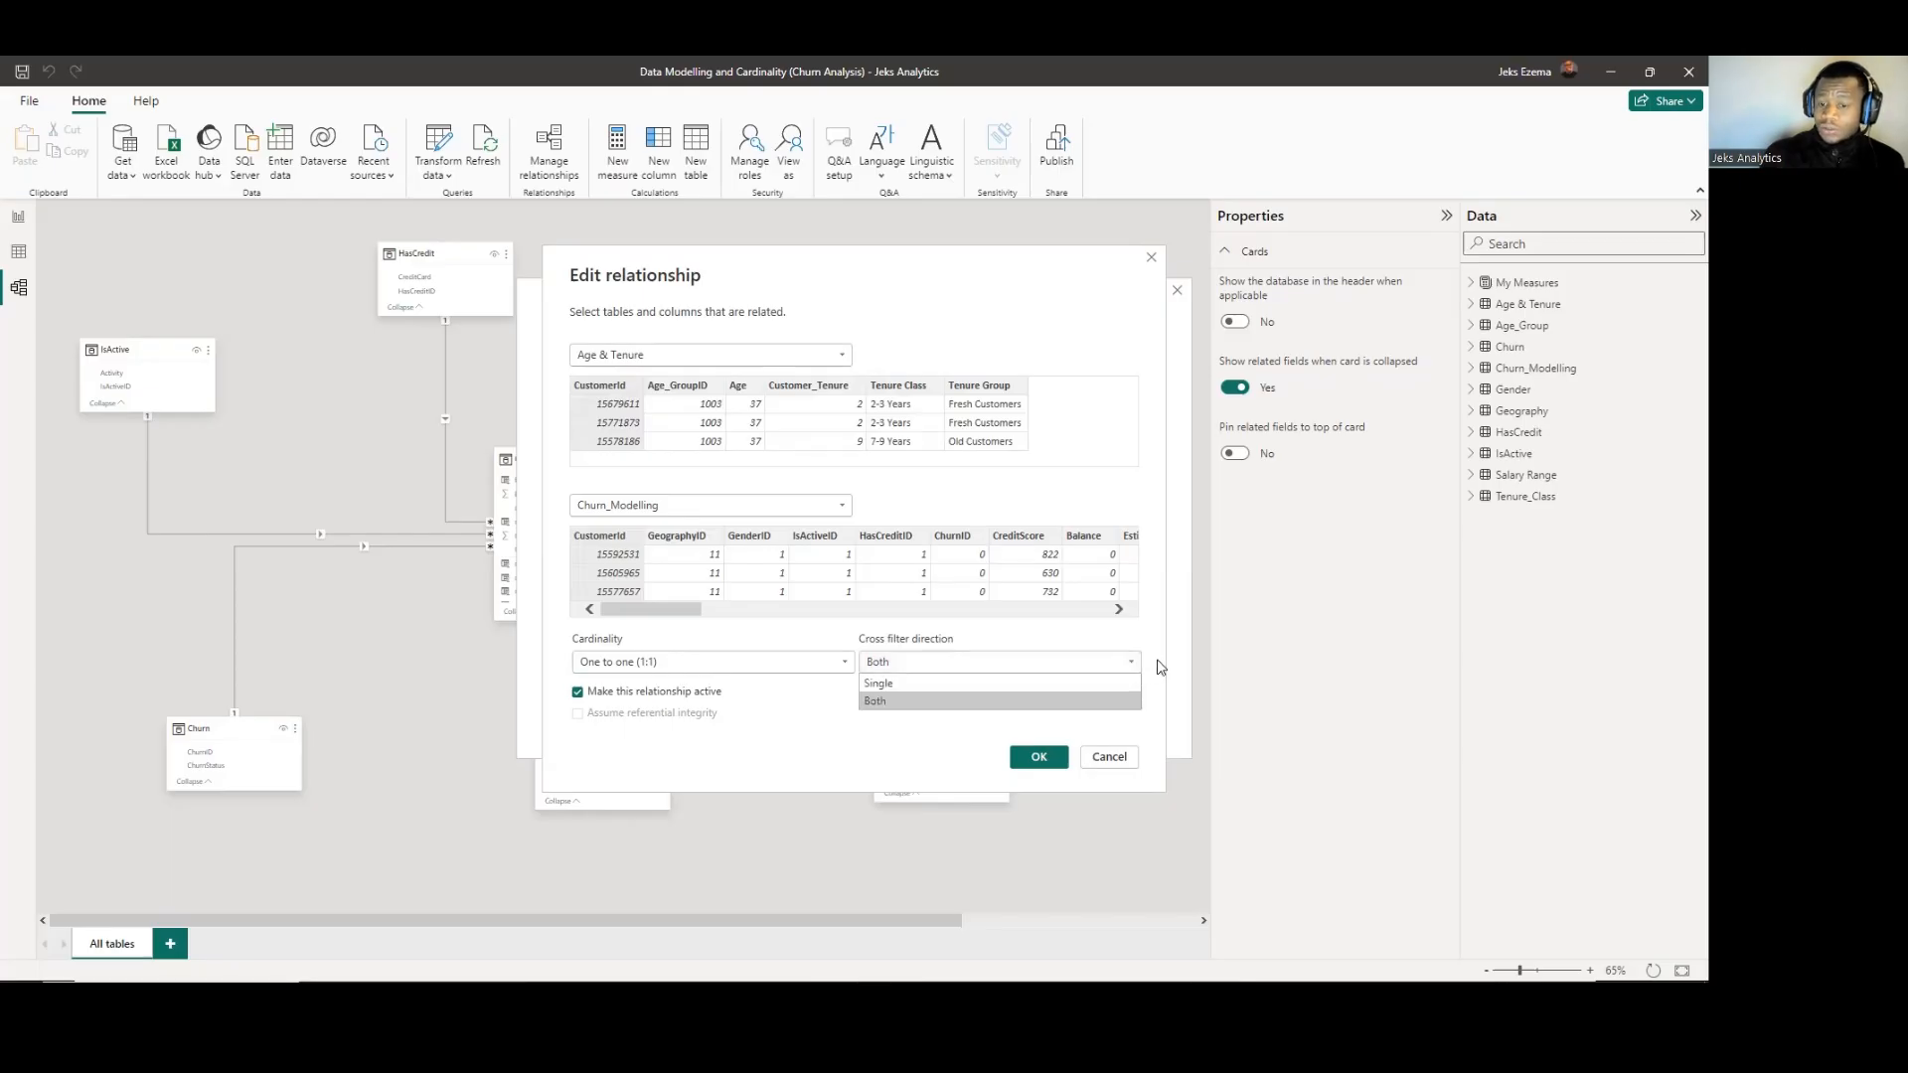
left_click(1160, 667)
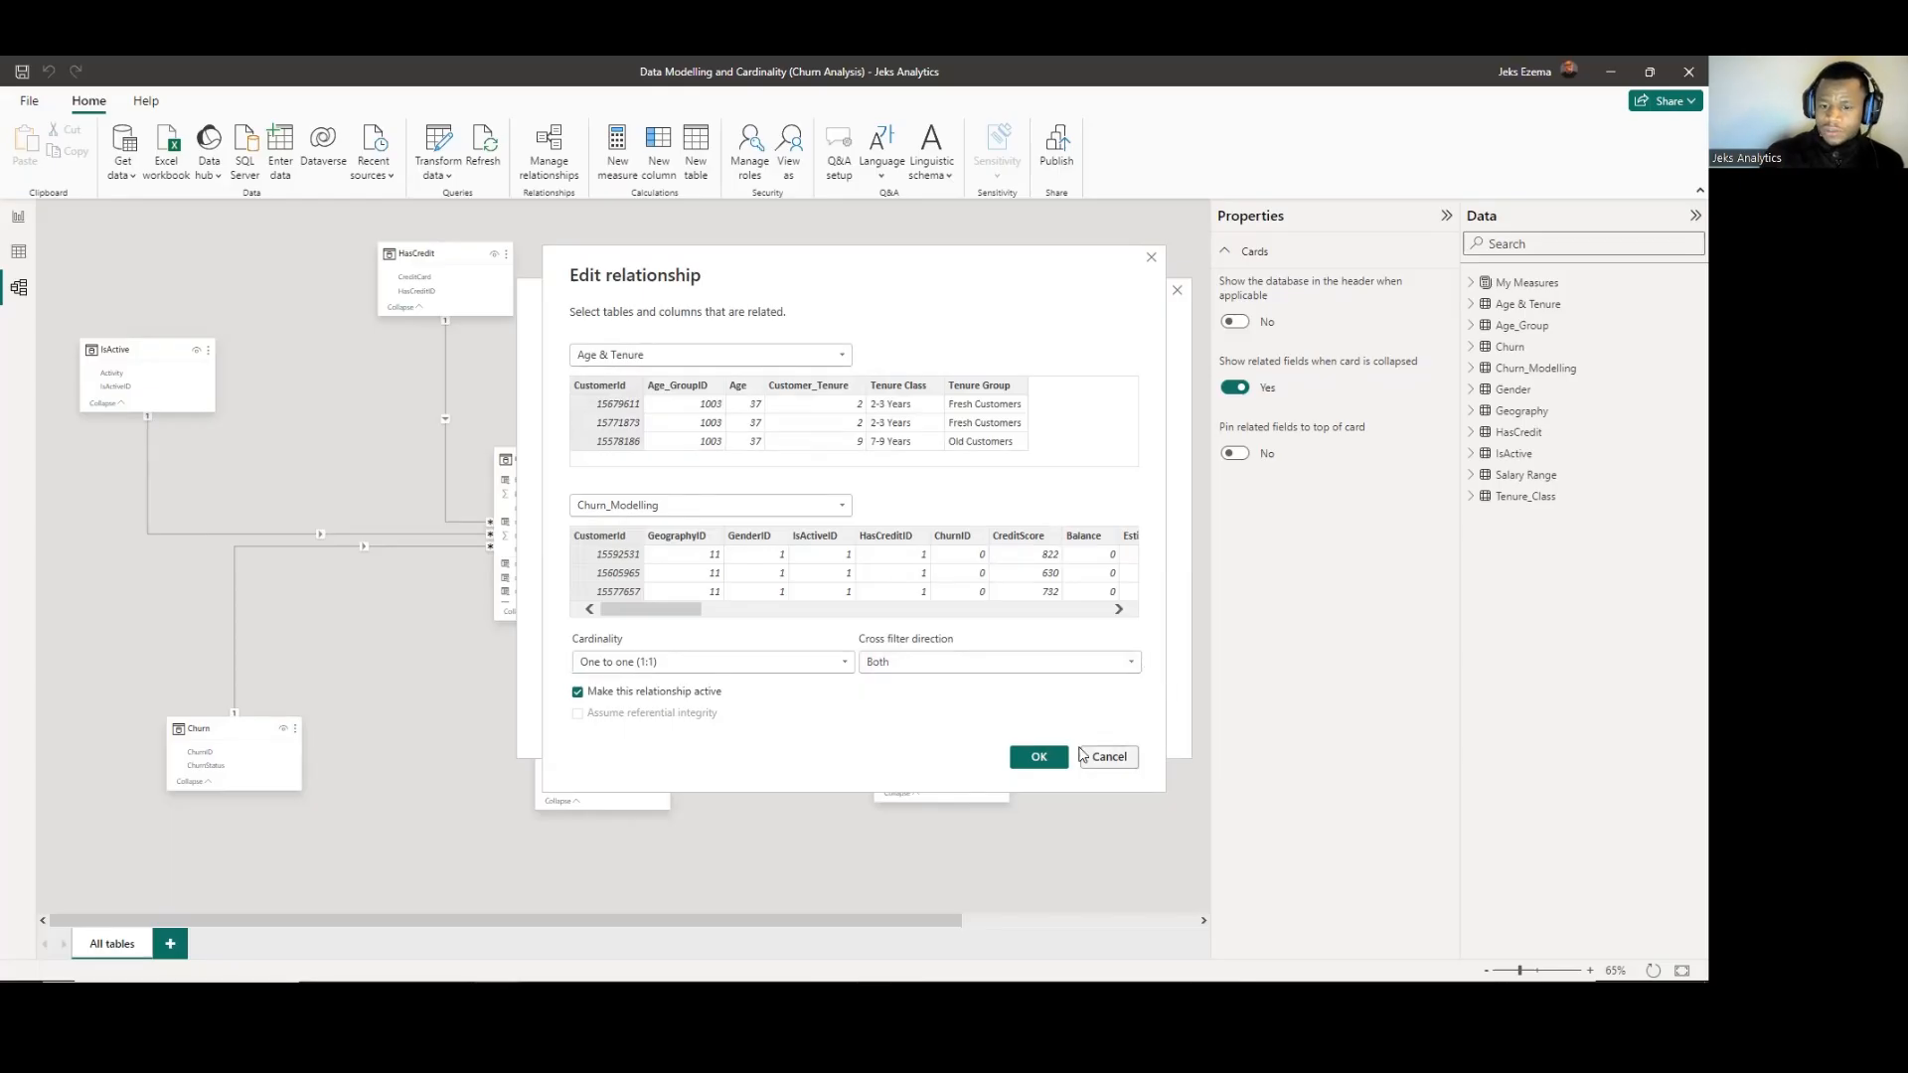
left_click(1050, 759)
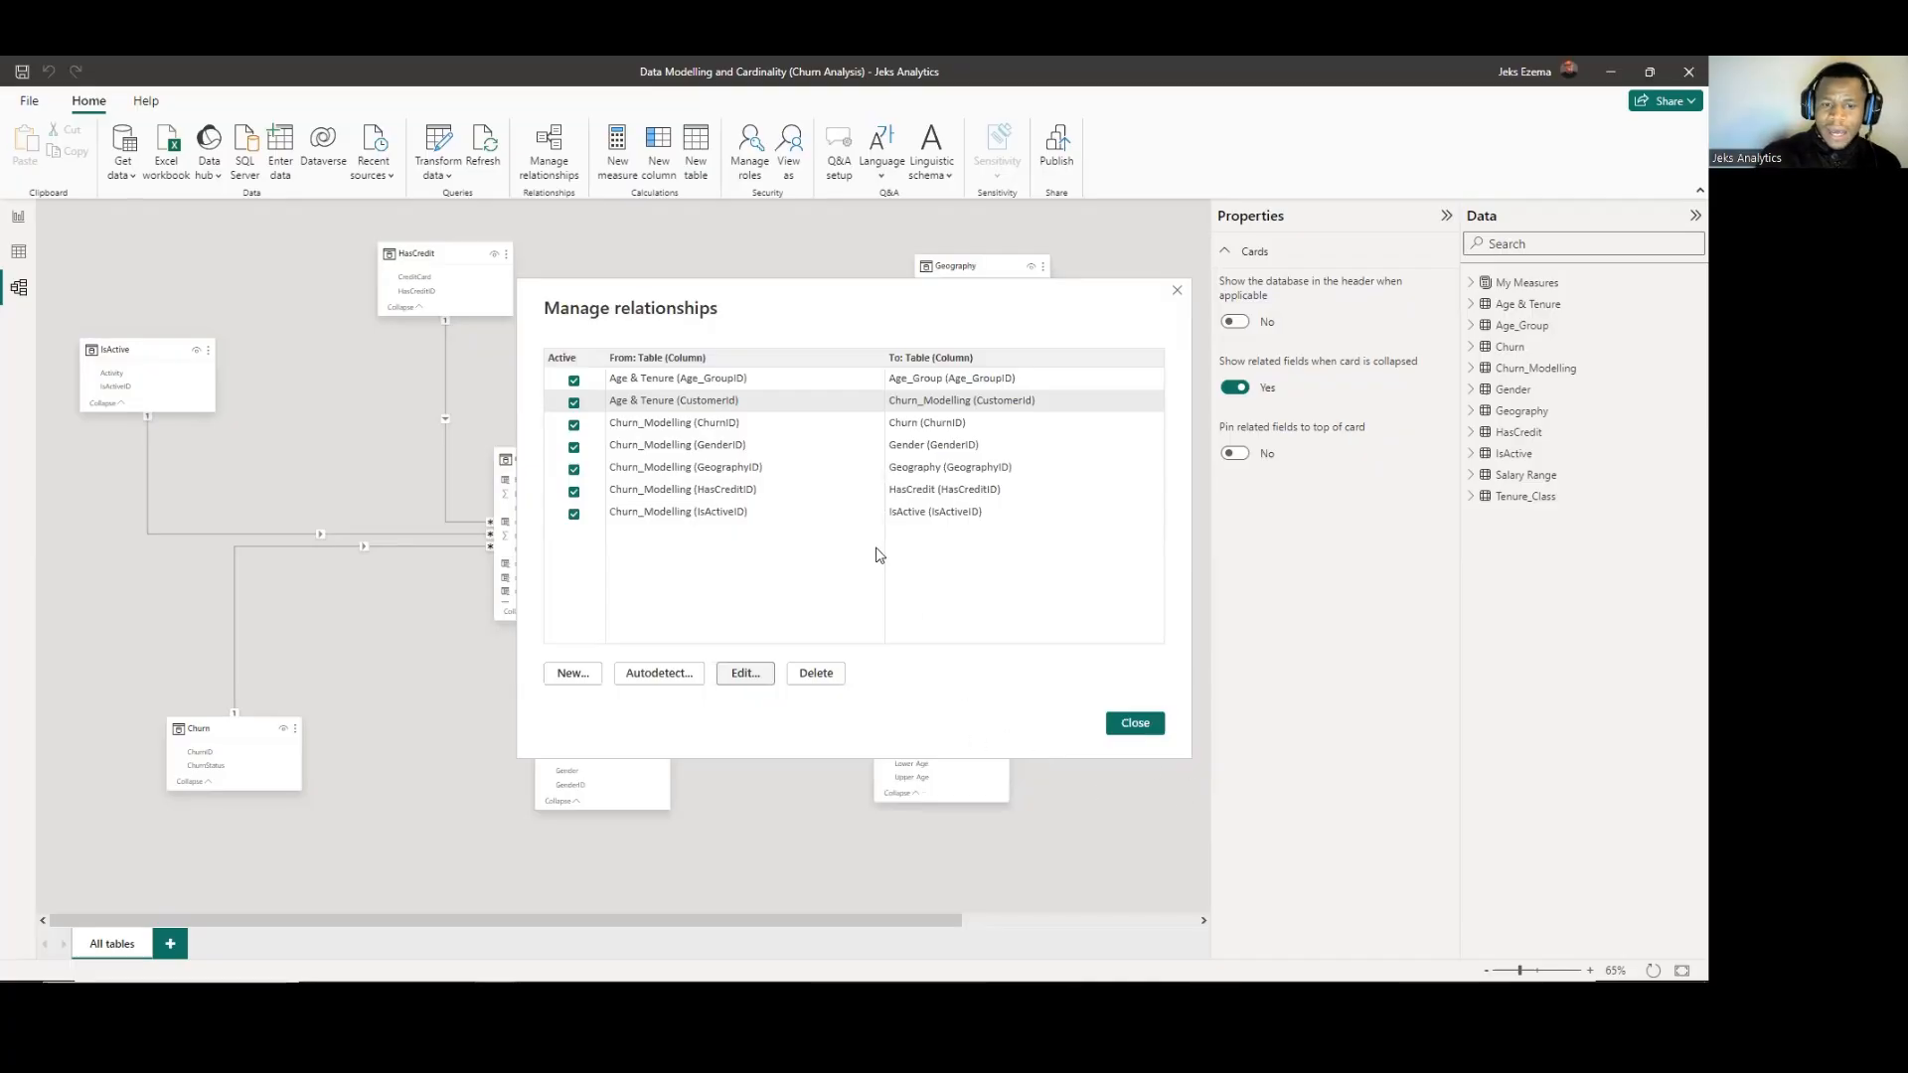
Review the GeographyID relationship between Churn_Modelling and Geography, including cardinality and cross filter direction, and return to the relationship diagram.
left_click(712, 467)
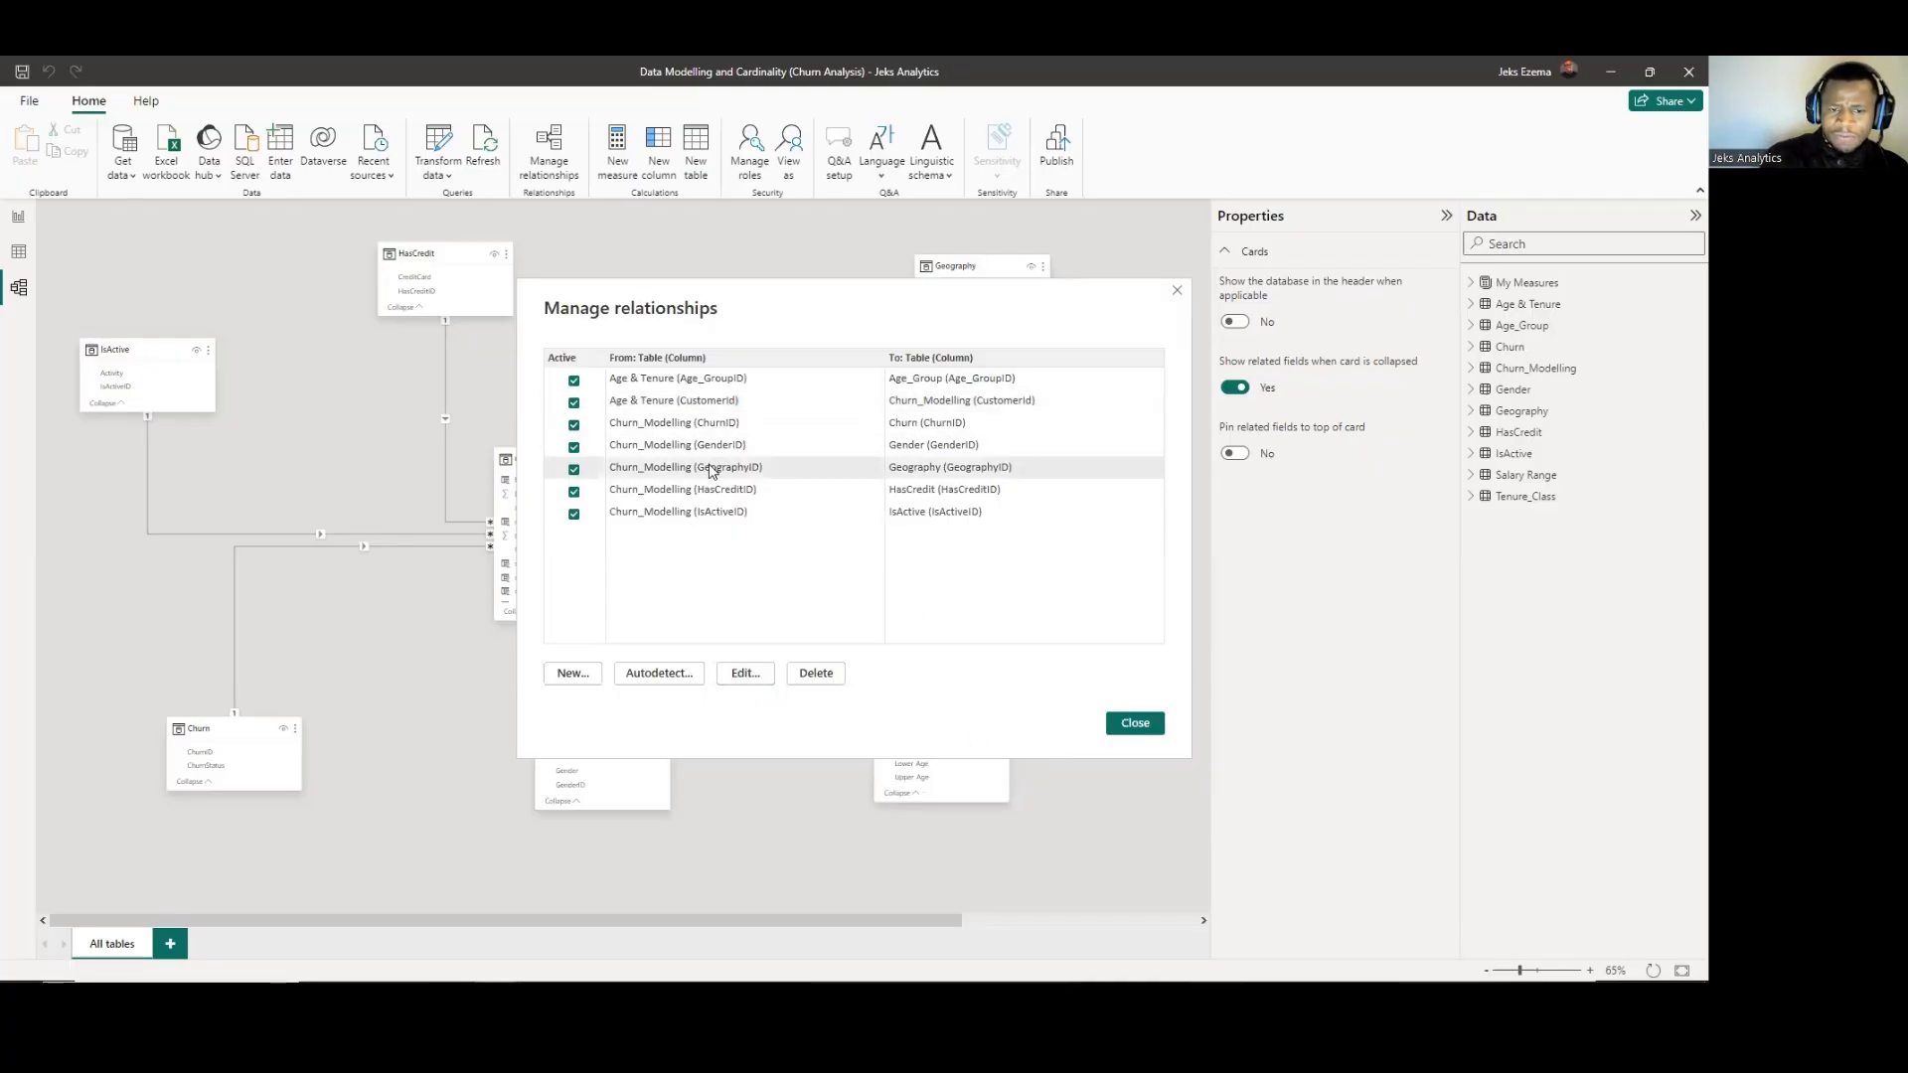
left_click(744, 674)
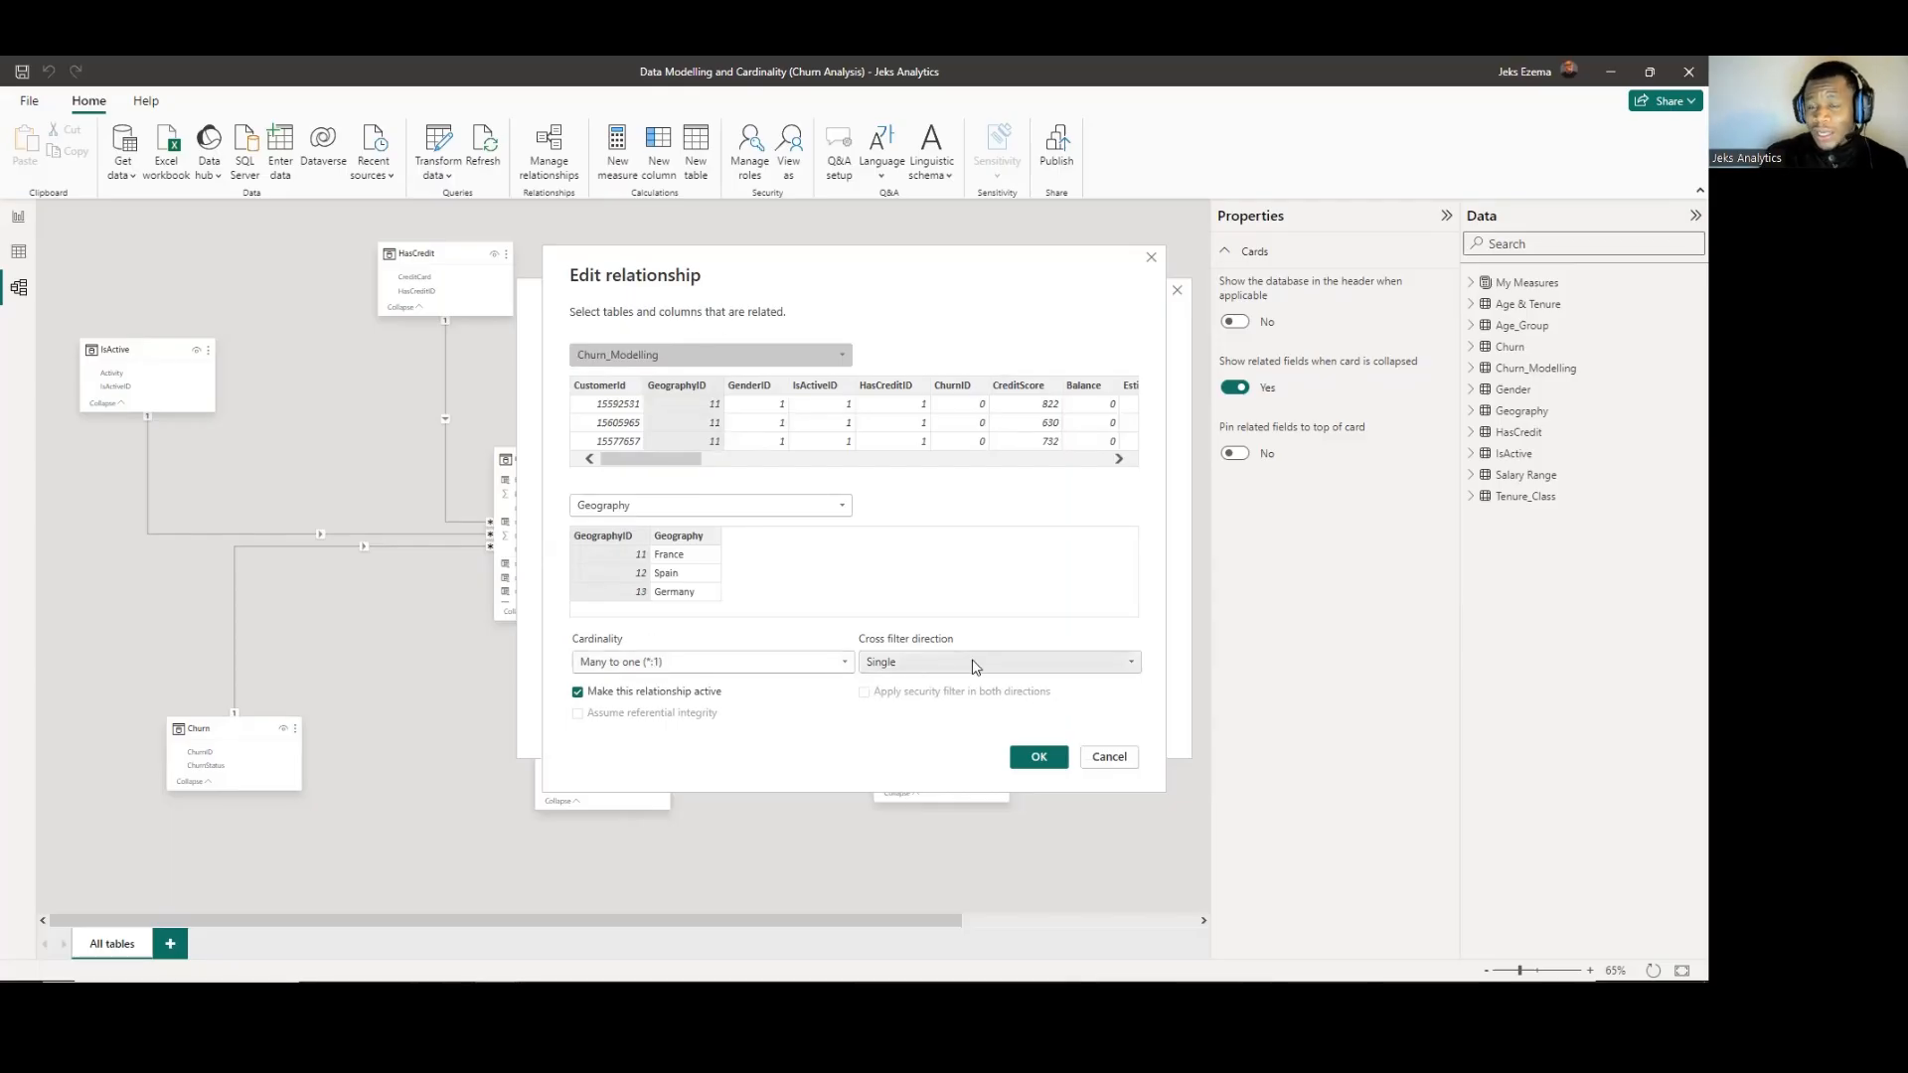
left_click(1043, 757)
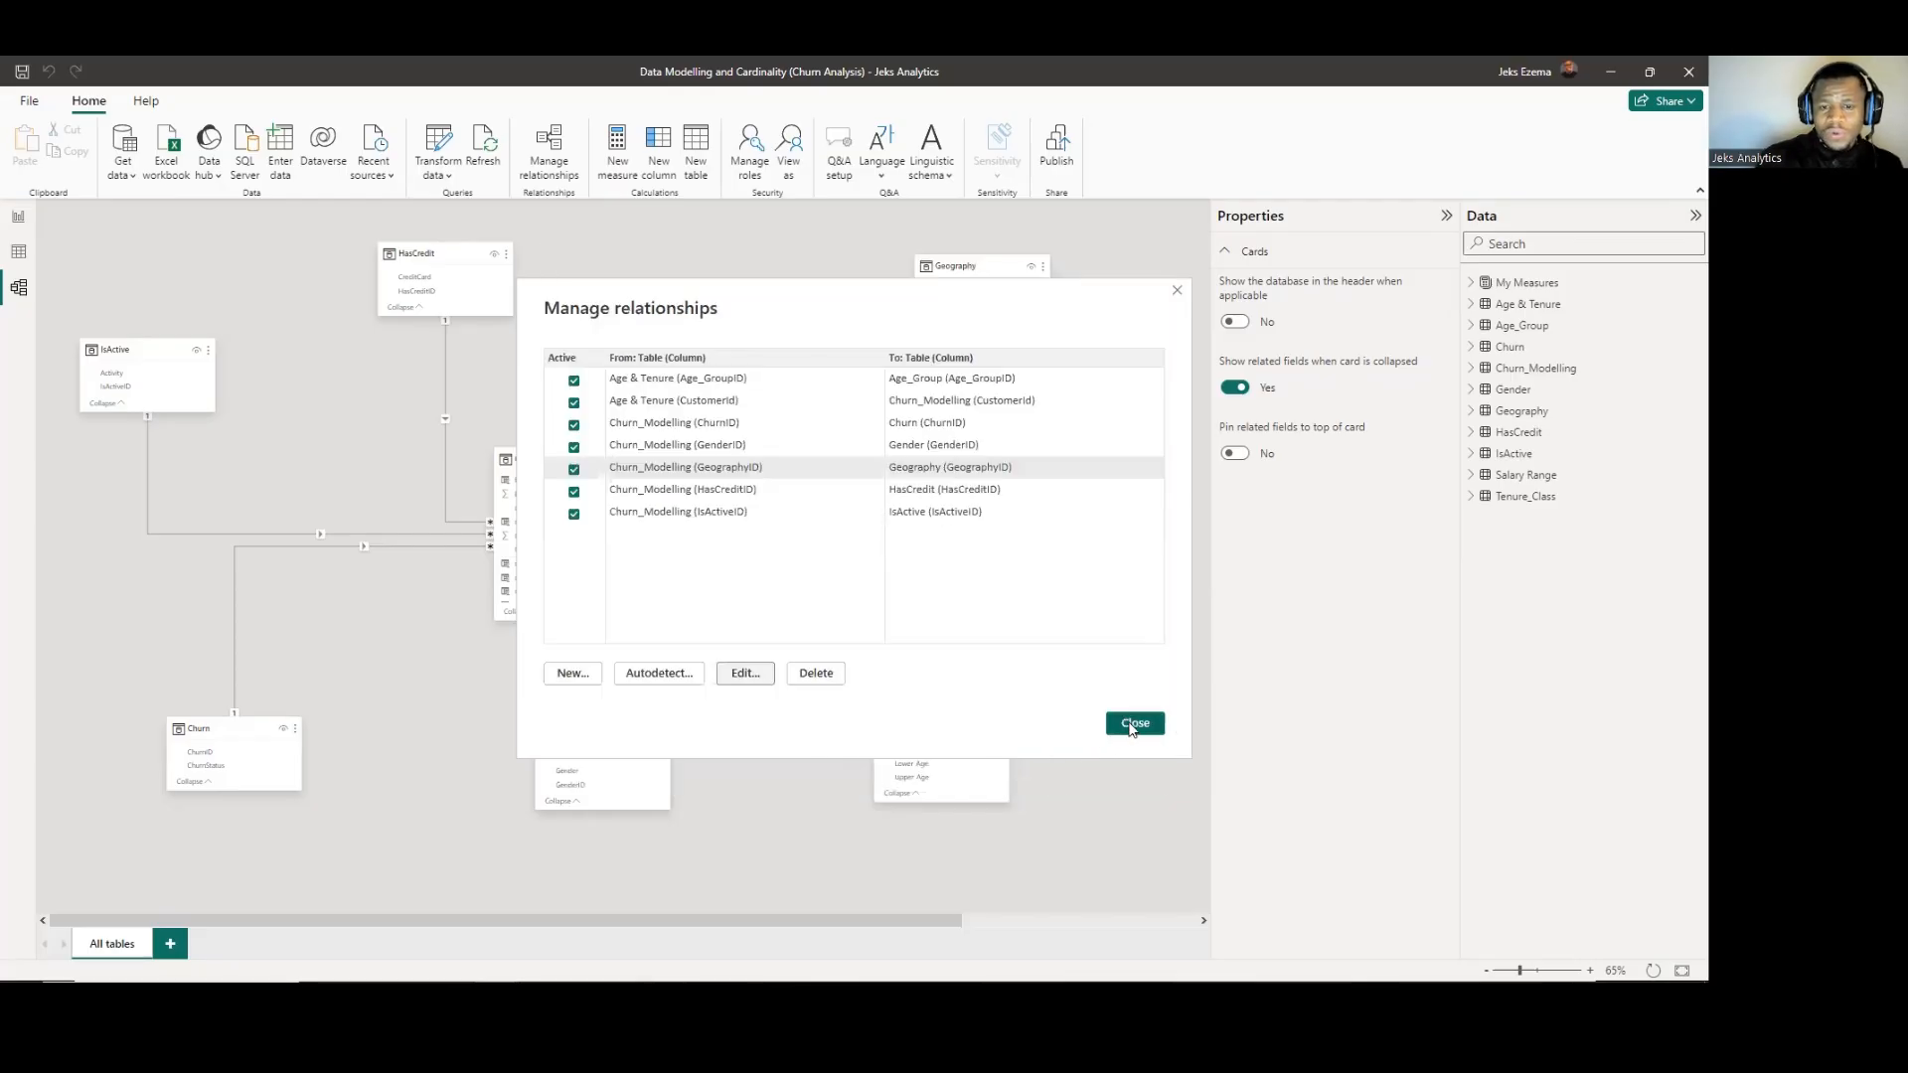
left_click(1135, 723)
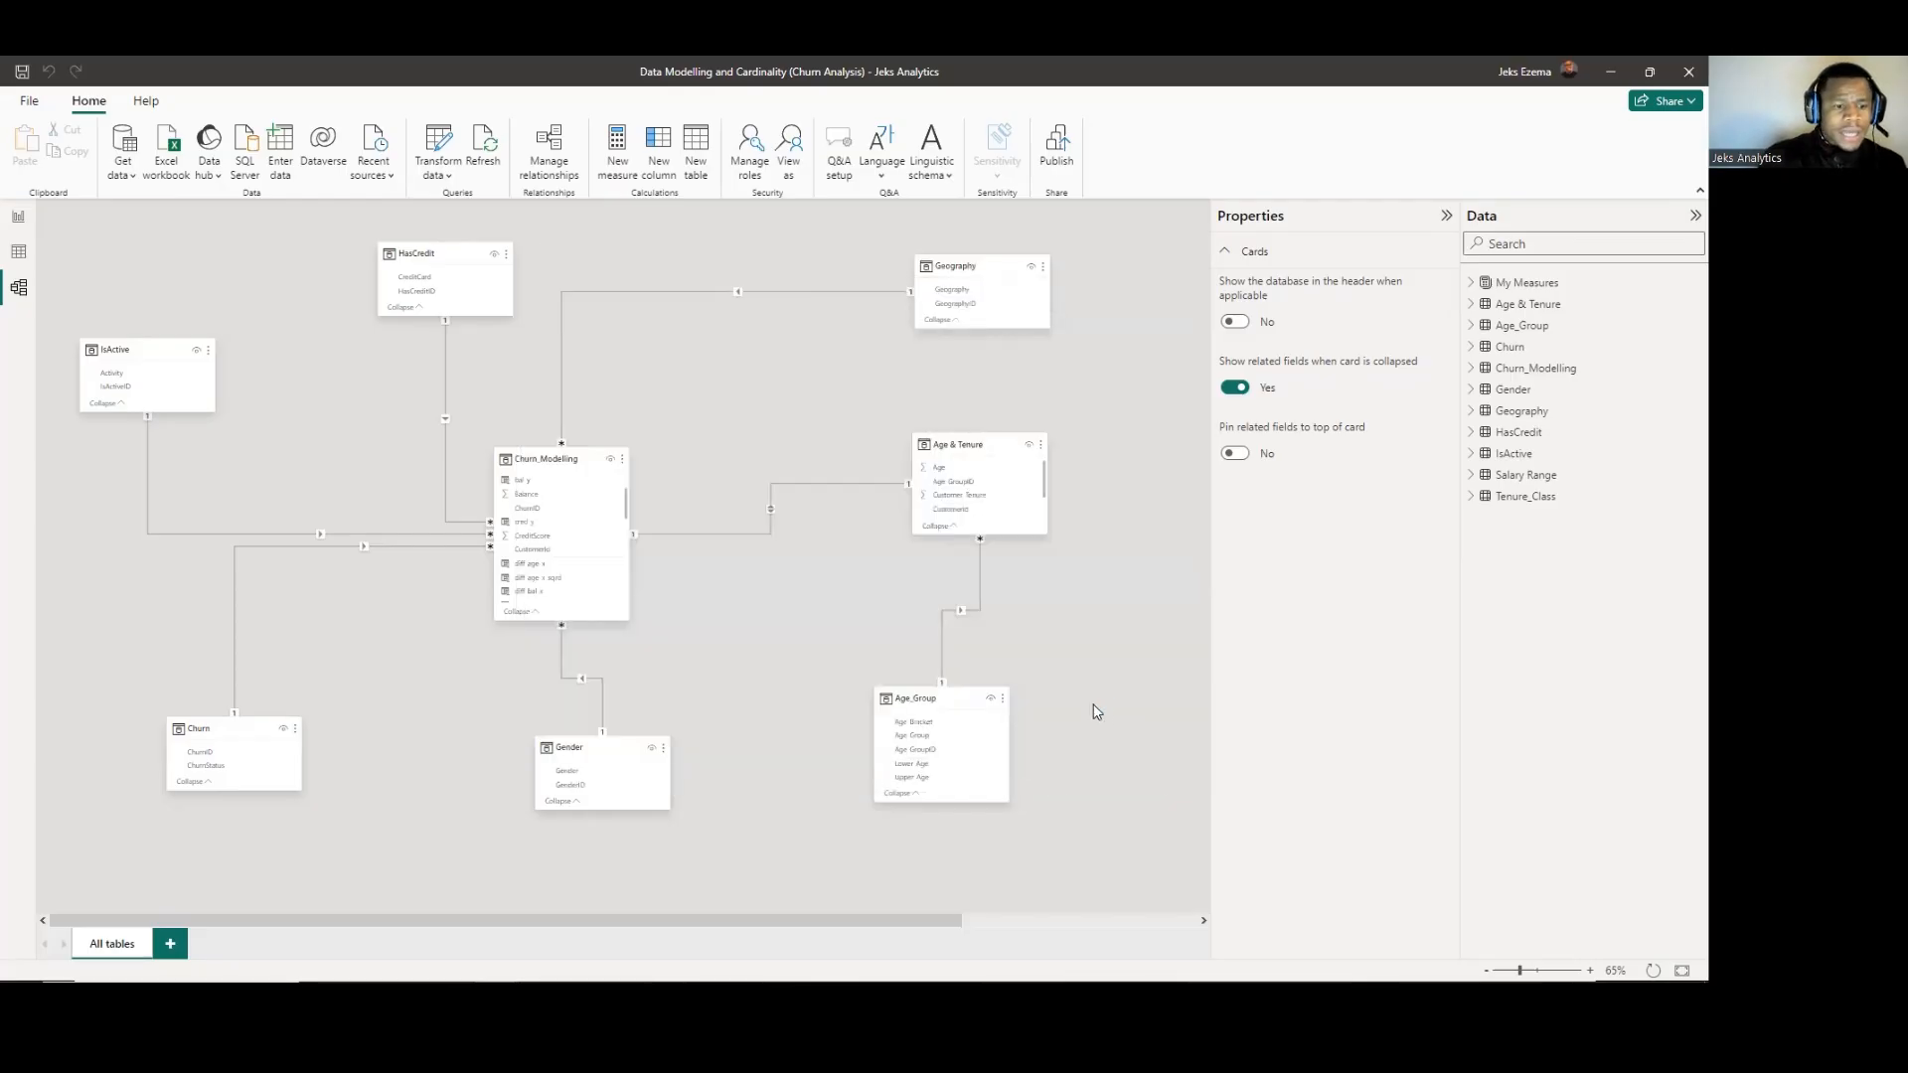